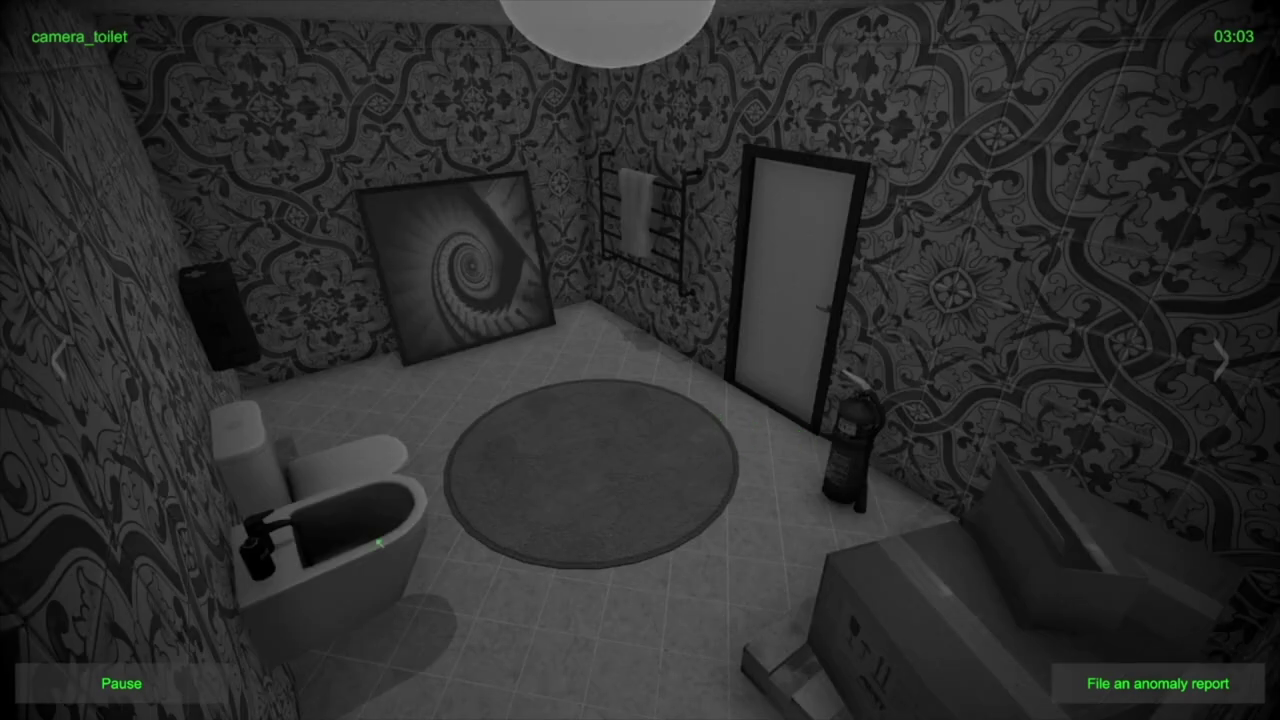
Check the toilet, balcony, bedroom, living room and kitchen feeds for anomalies.
key(Right)
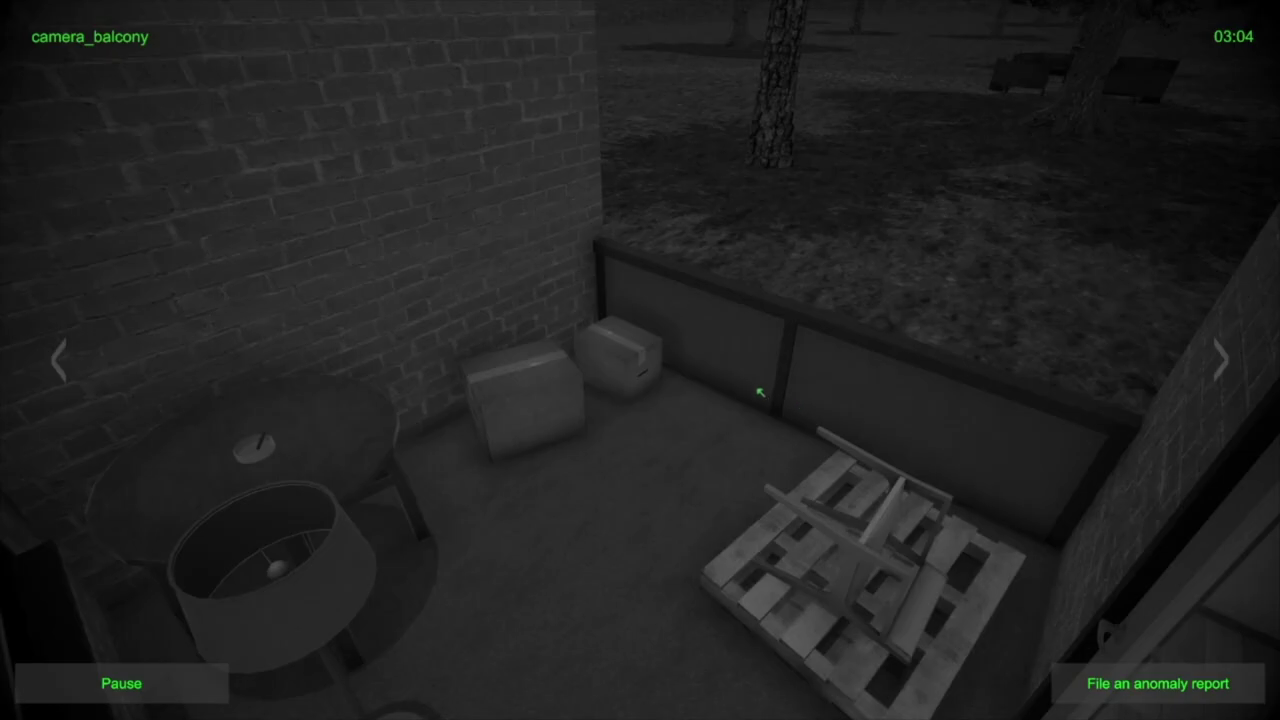
key(Left)
key(Right)
key(Right)
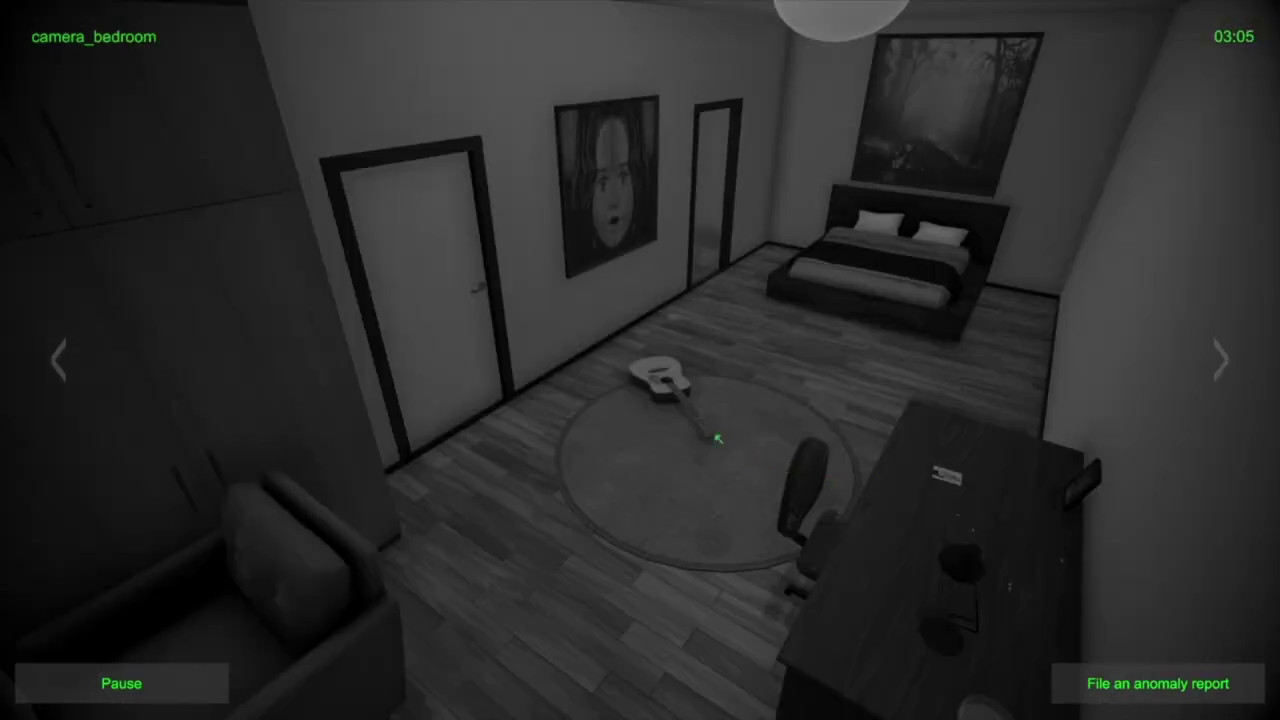
key(Right)
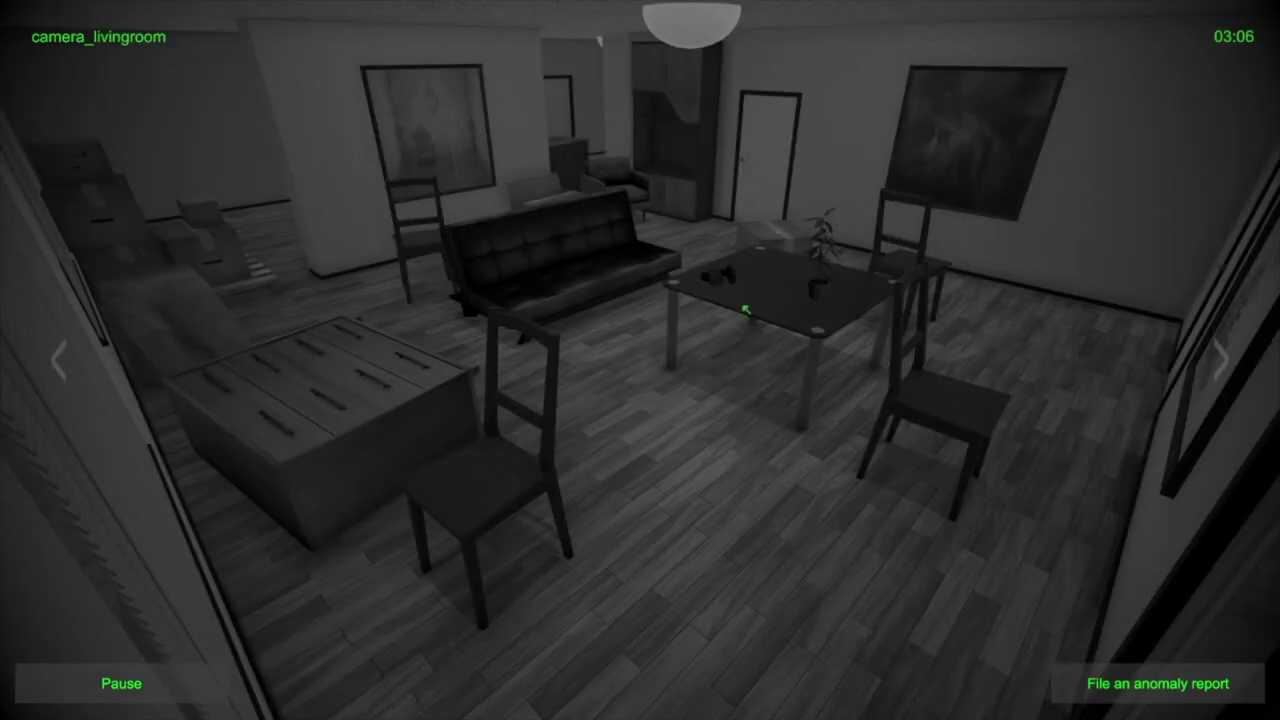
key(Right)
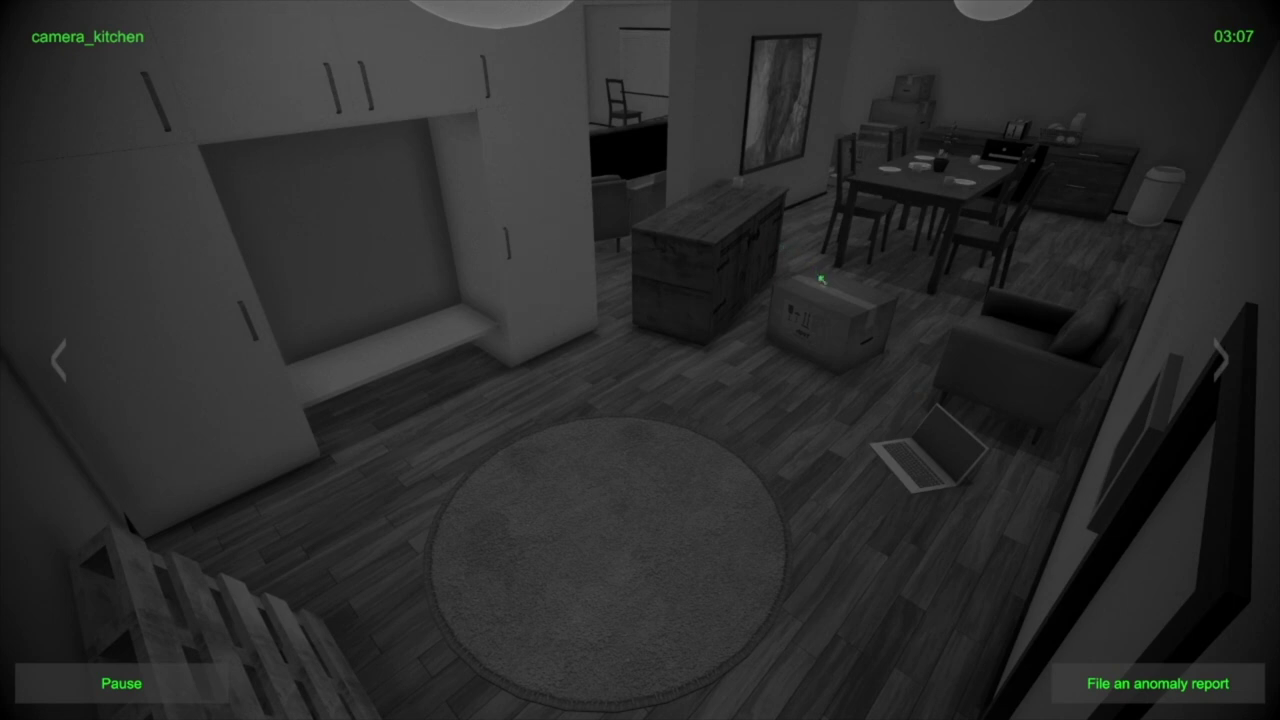
key(Right)
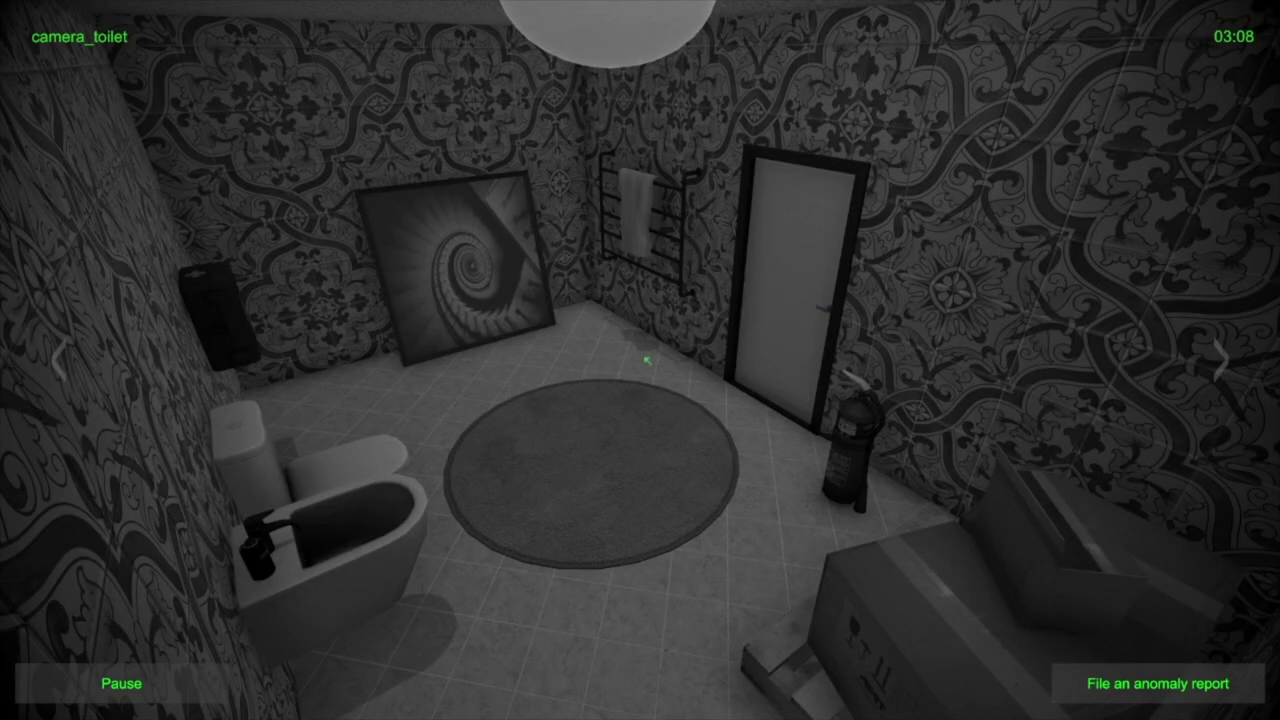
key(Right)
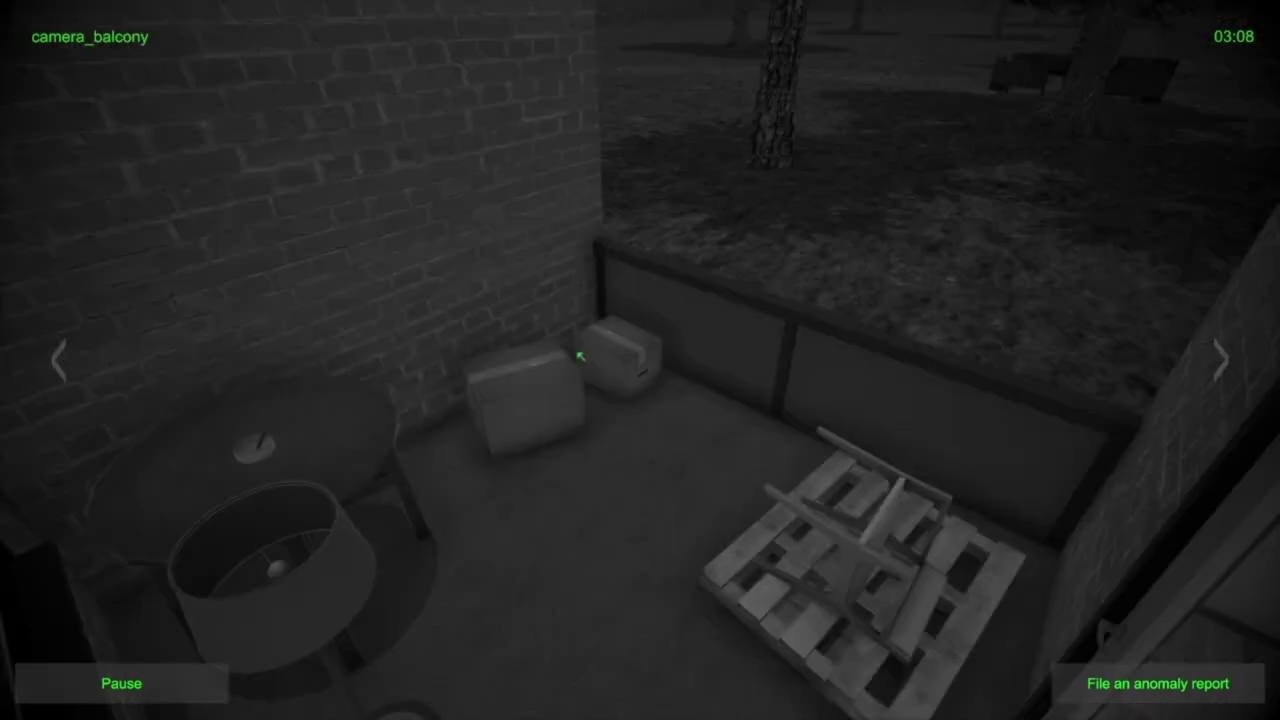
key(Right)
key(Right)
key(Right)
key(Right)
key(Left)
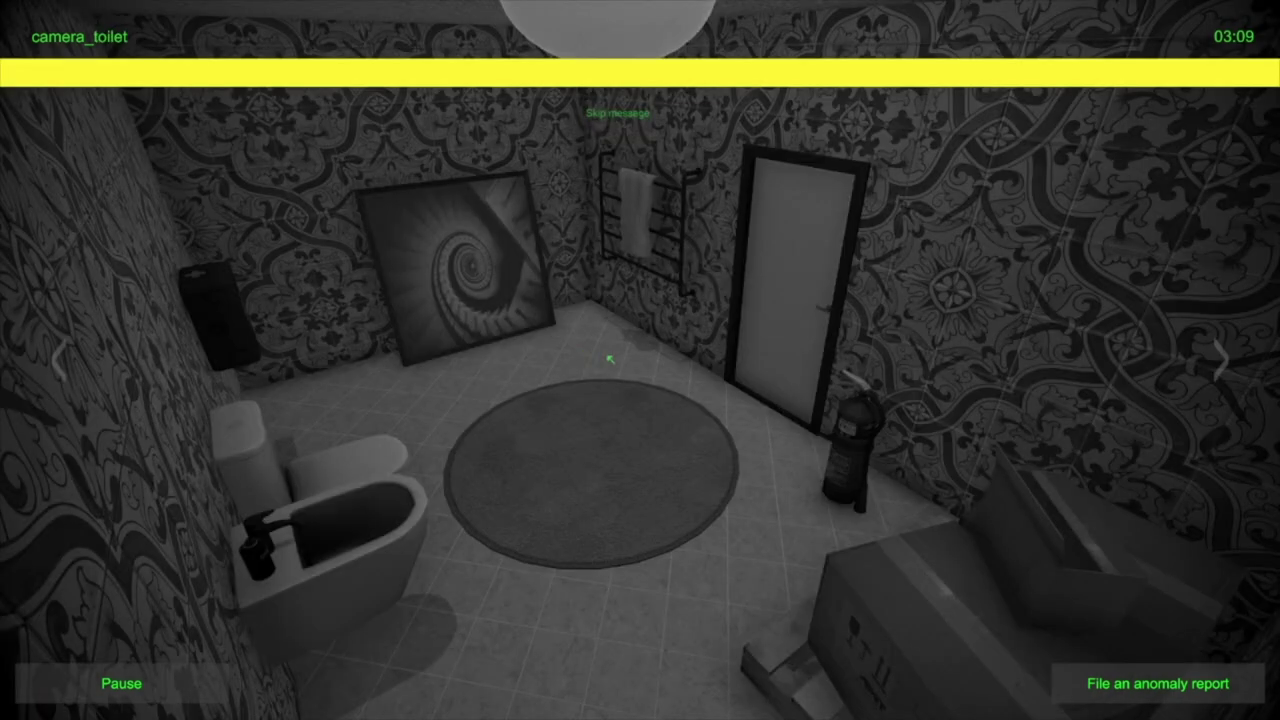
Skip the incoming message and step through balcony and bedroom to the living room feed.
click(632, 124)
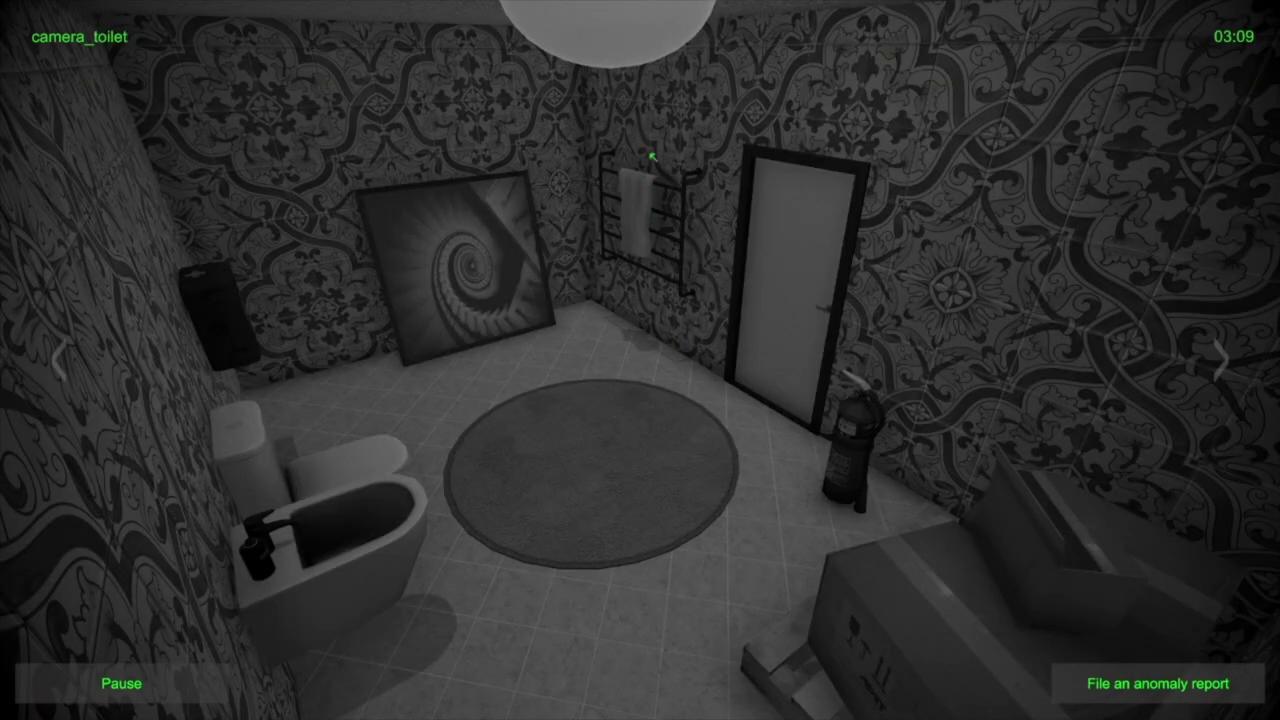
key(Right)
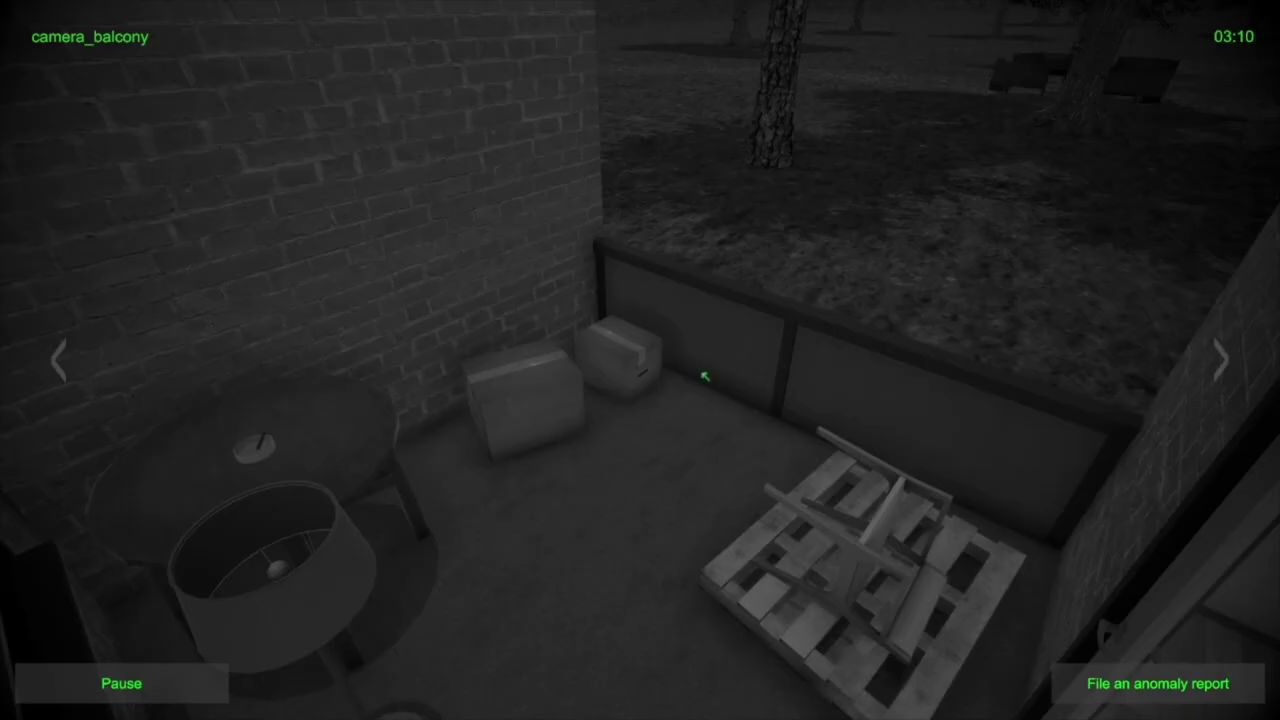
key(Right)
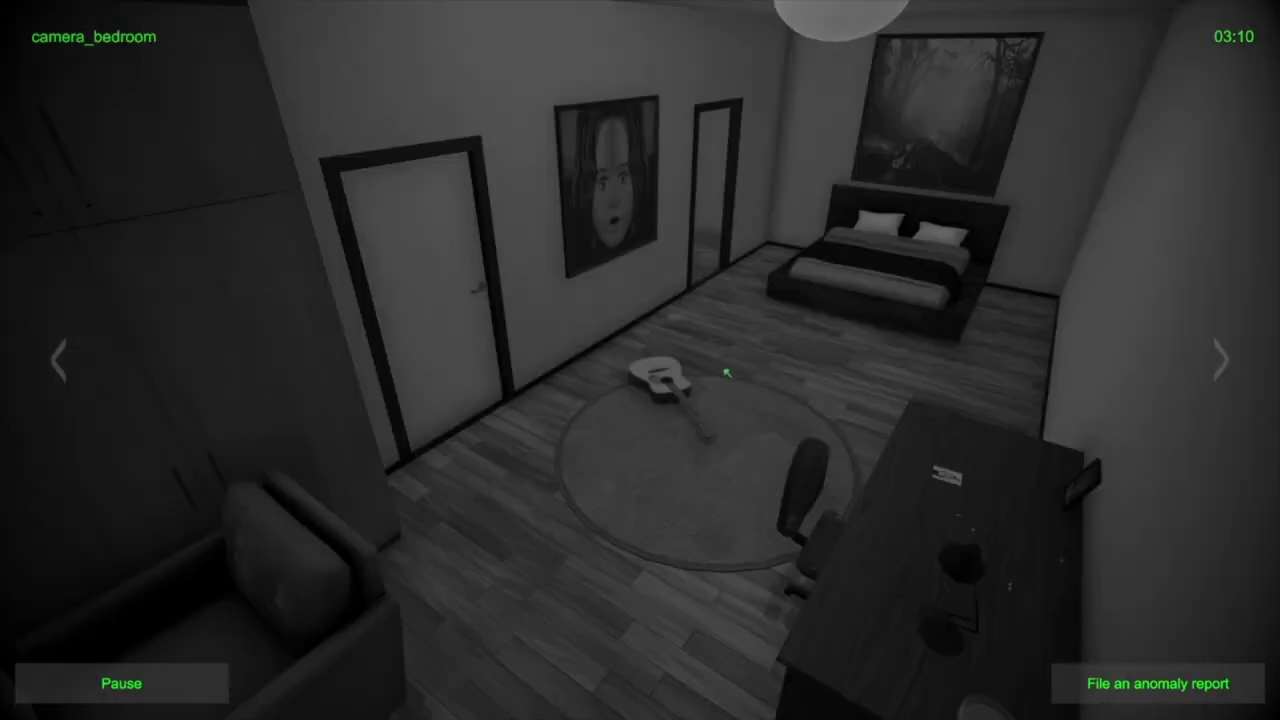
key(Right)
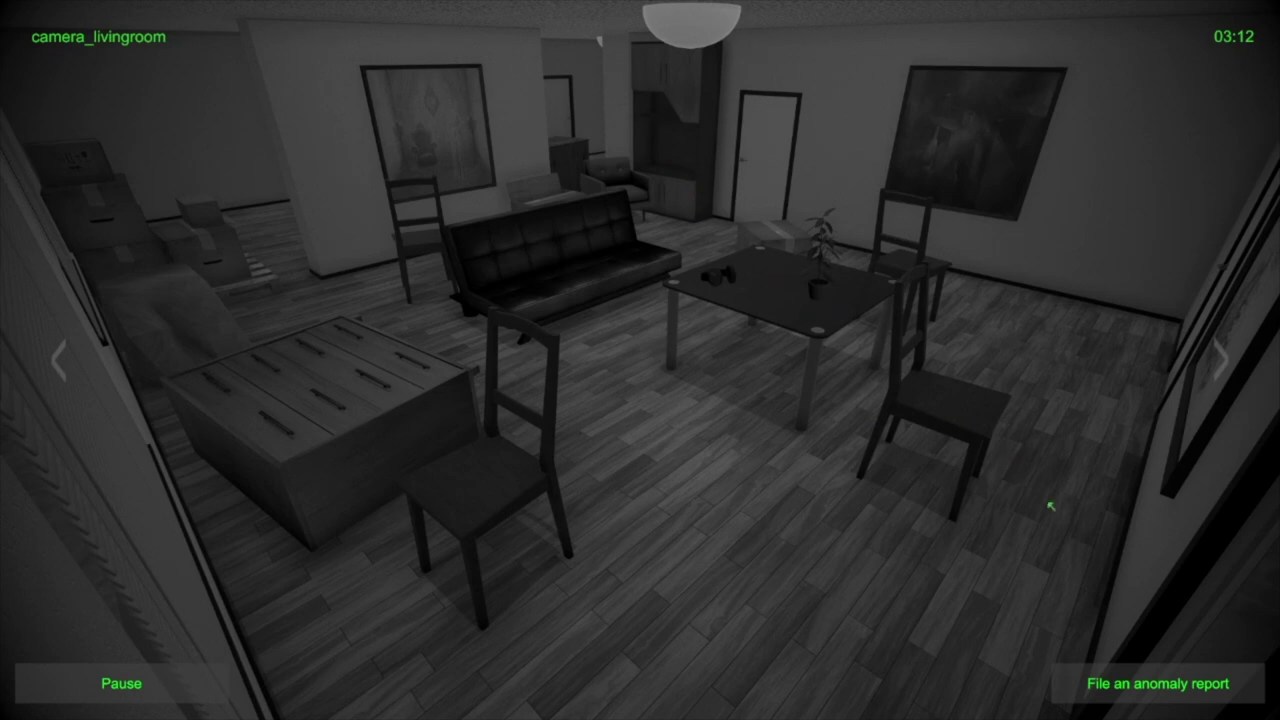
Send a Living room Object disappearance report, then switch to the kitchen feed.
click(1140, 683)
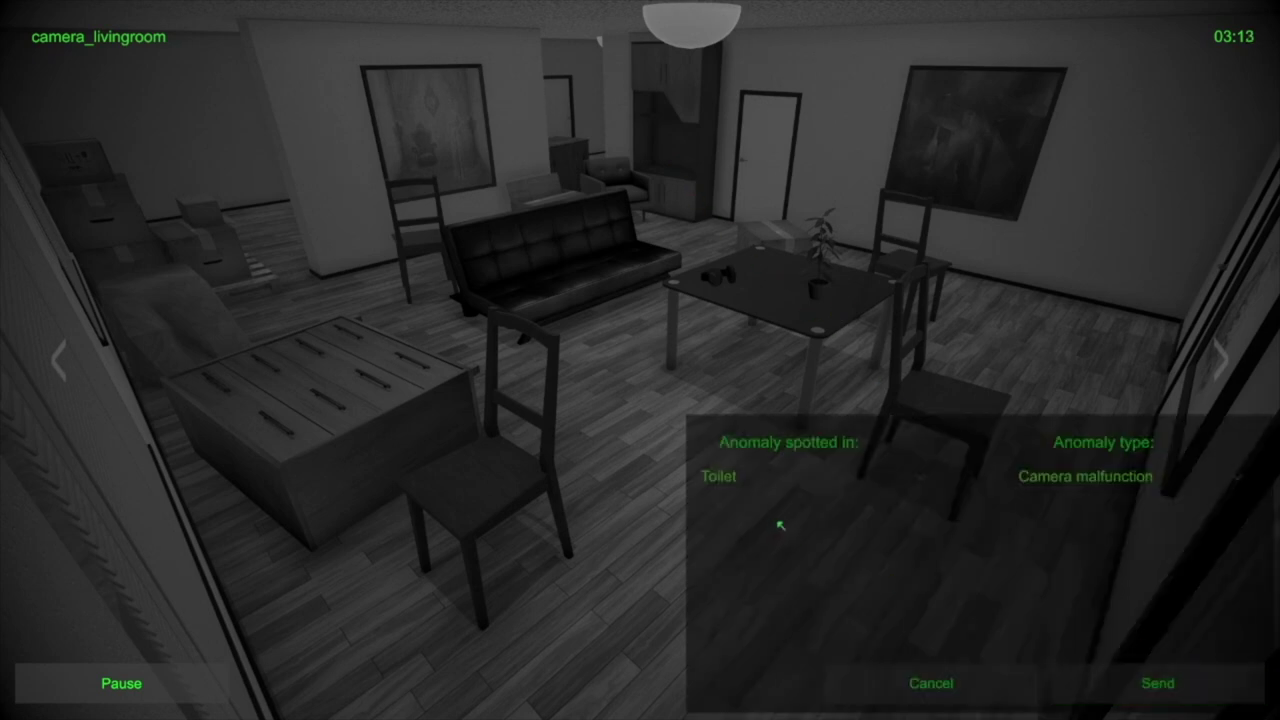
click(814, 477)
click(800, 523)
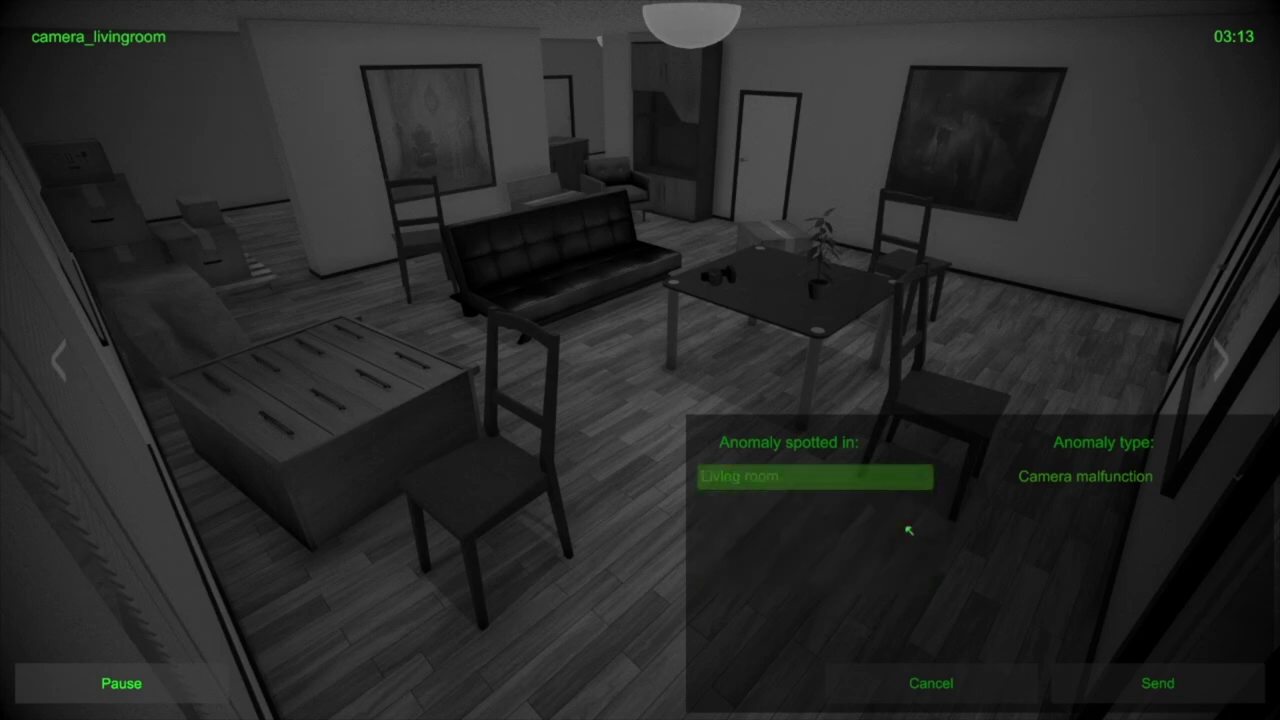
click(1070, 477)
scroll(1100, 563, down, 1)
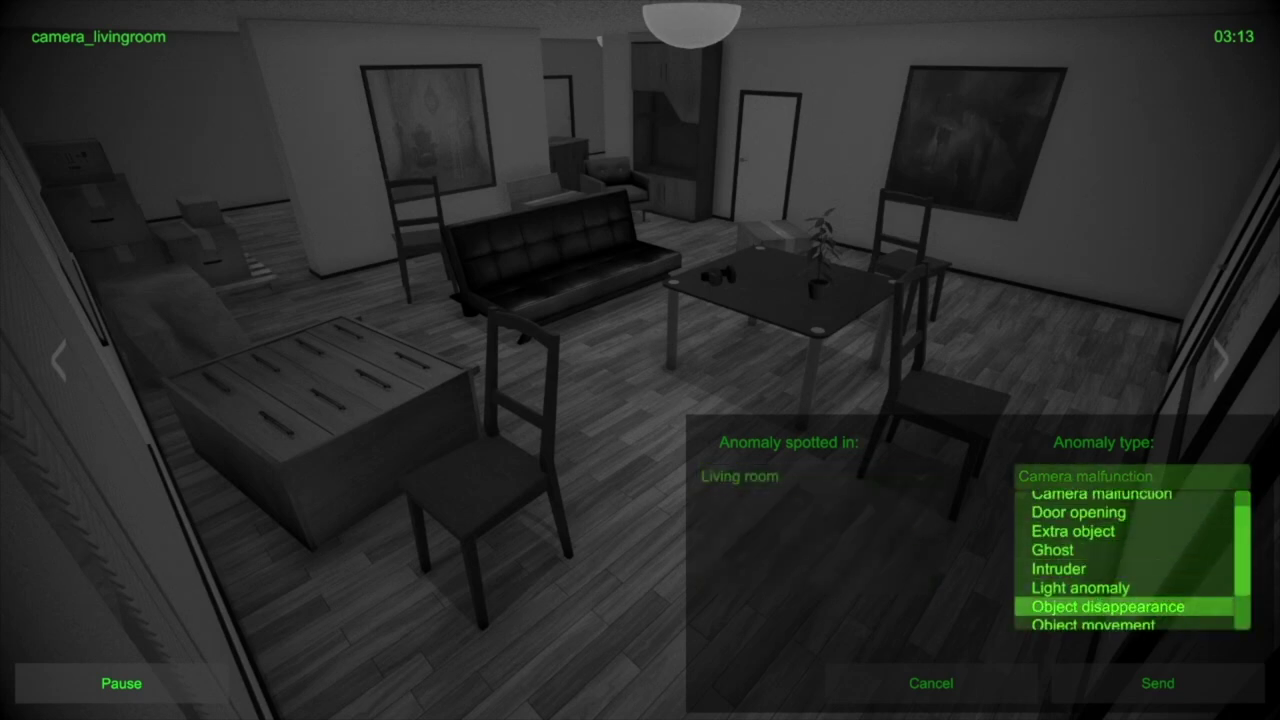
click(1100, 606)
click(1157, 683)
key(Right)
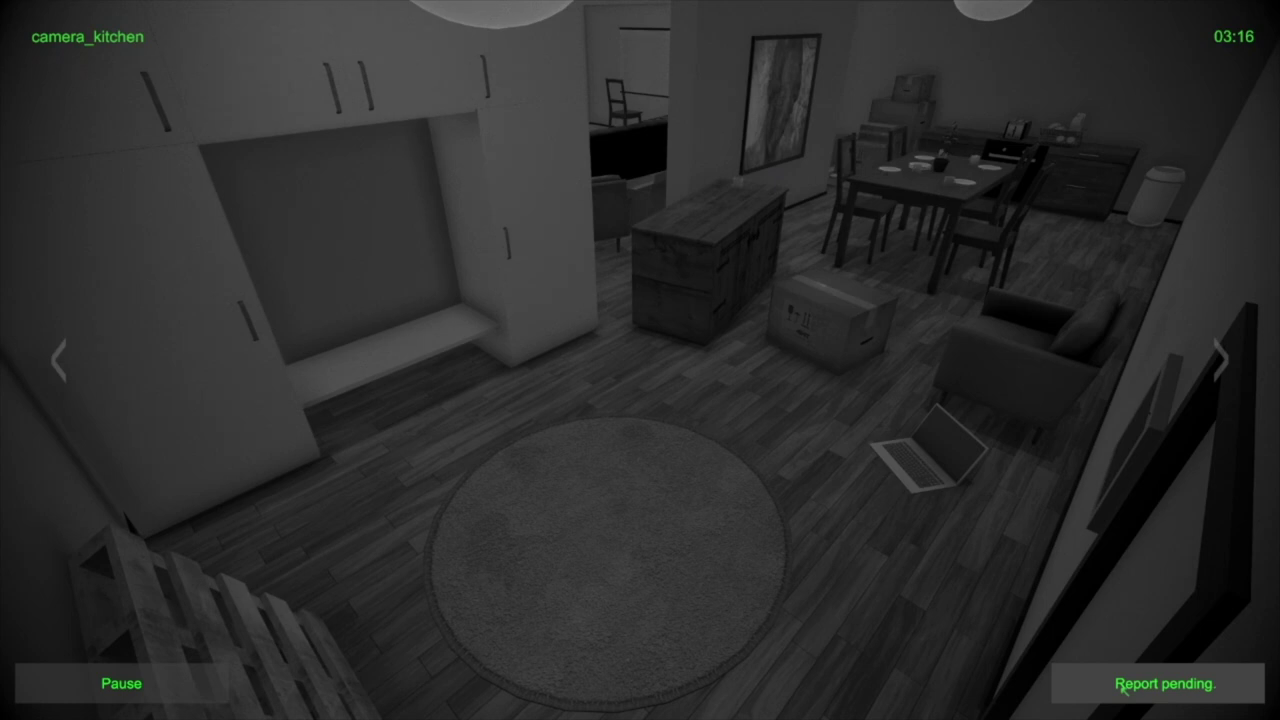
From the balcony feed, send a Kitchen Painting anomaly report, then cycle to the living room.
key(Right)
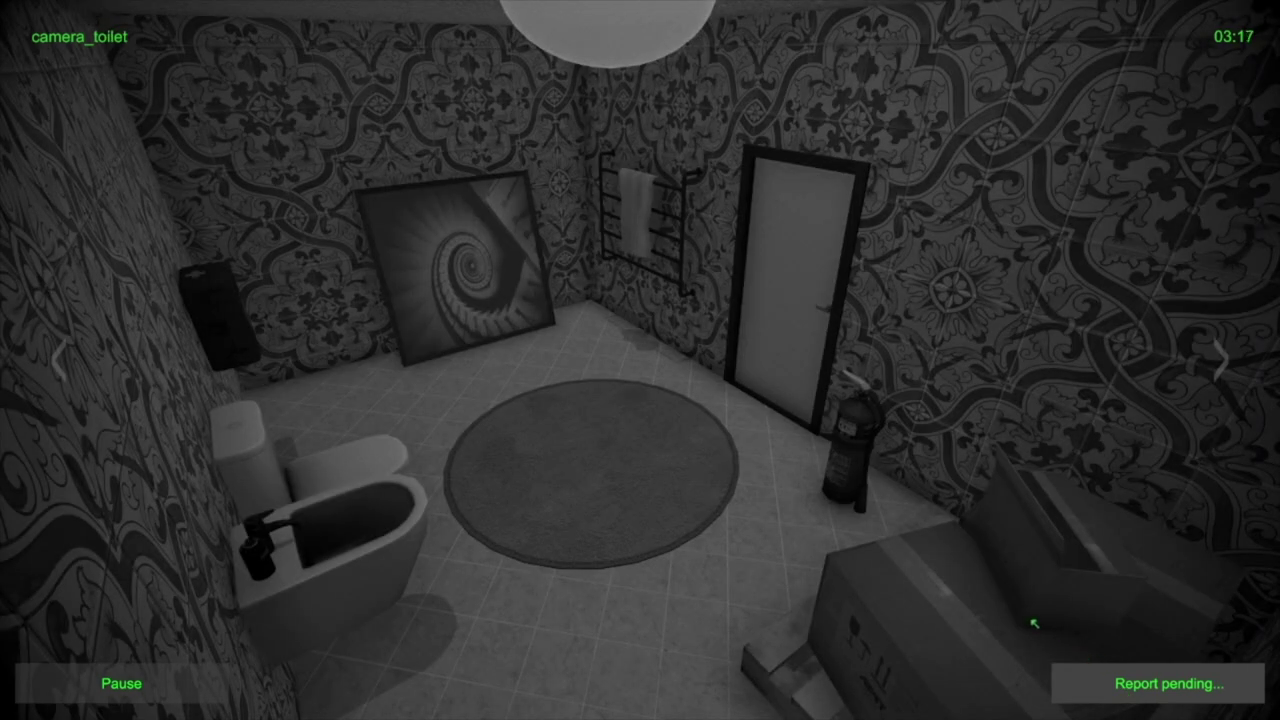
key(Right)
click(1100, 683)
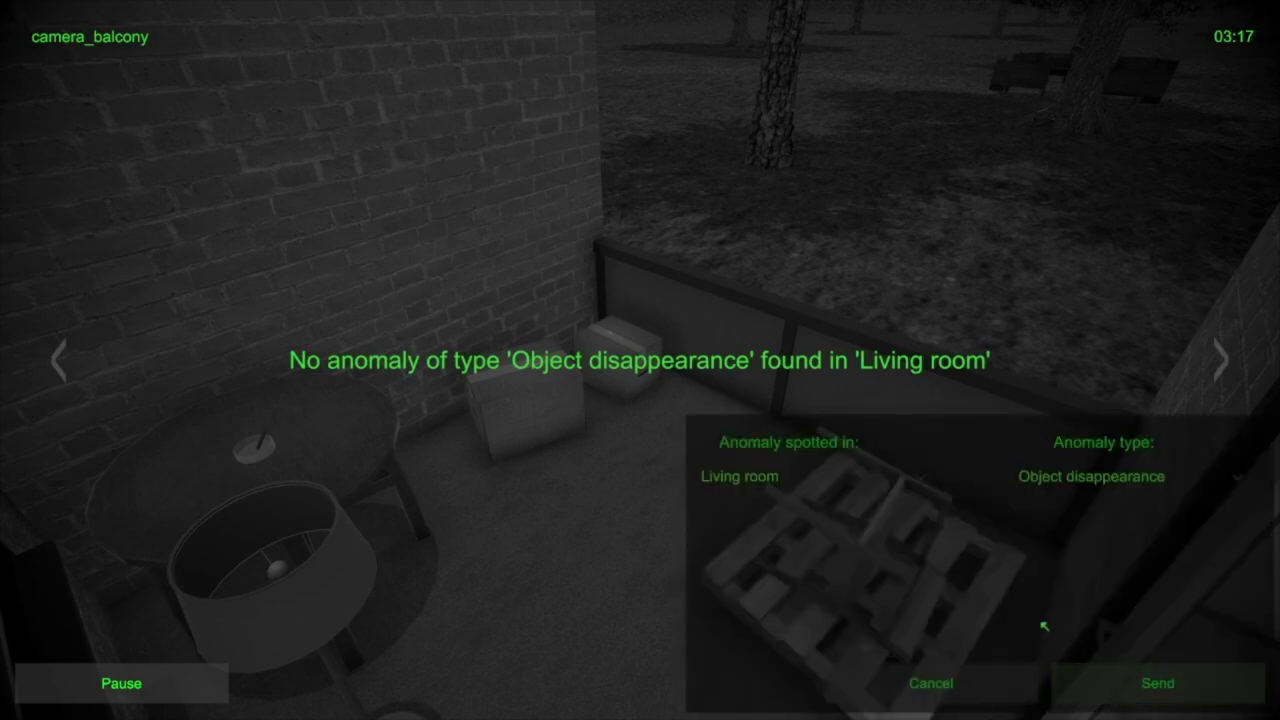
click(813, 476)
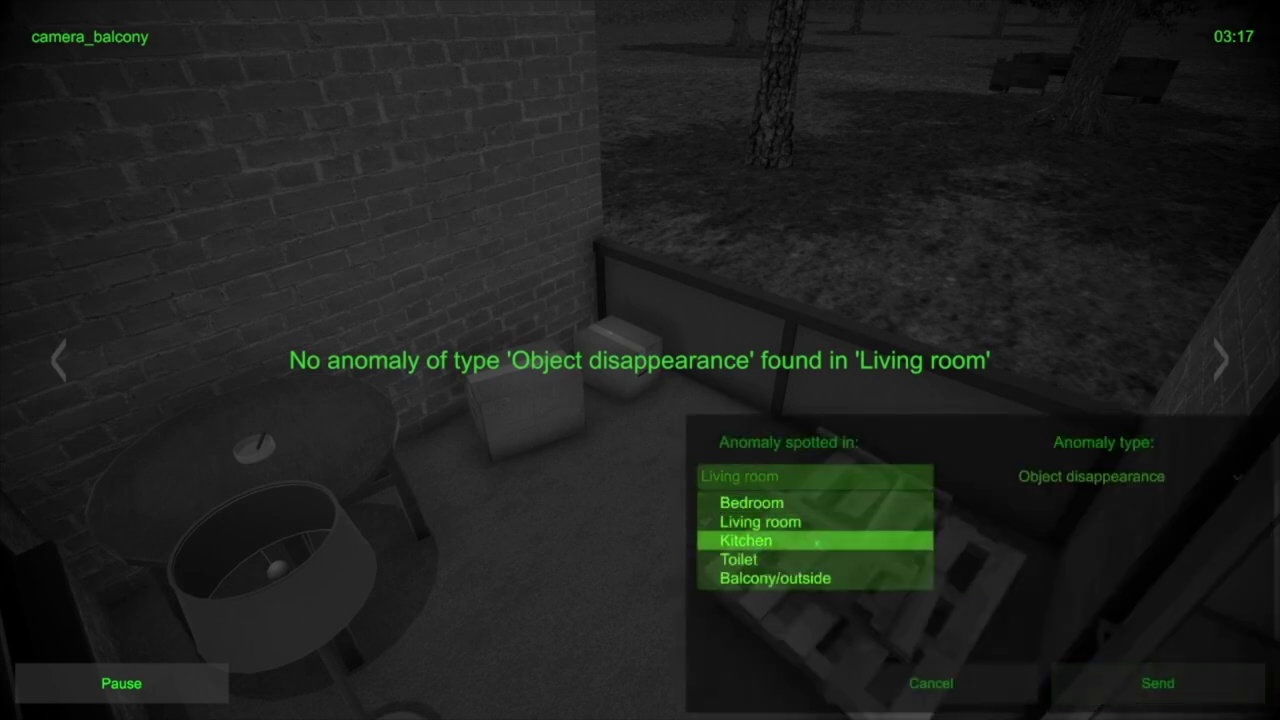
click(835, 535)
click(1050, 478)
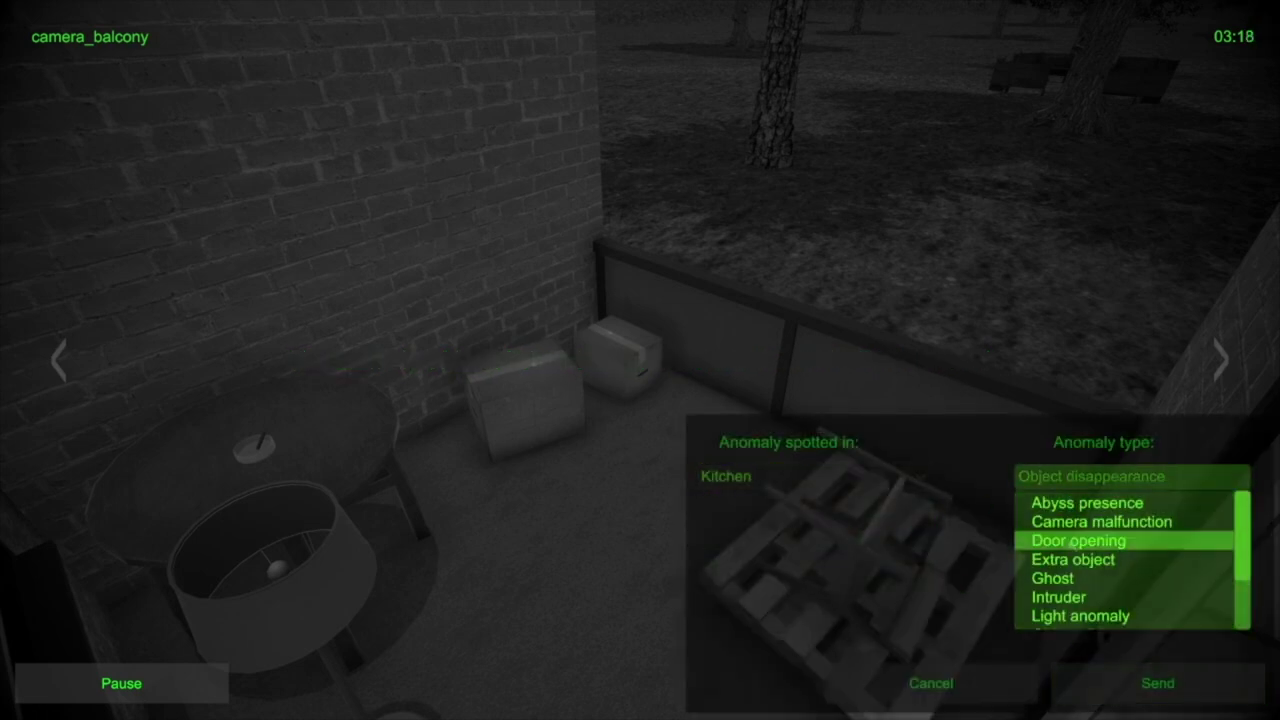
scroll(1046, 566, down, 1)
scroll(1046, 566, down, 3)
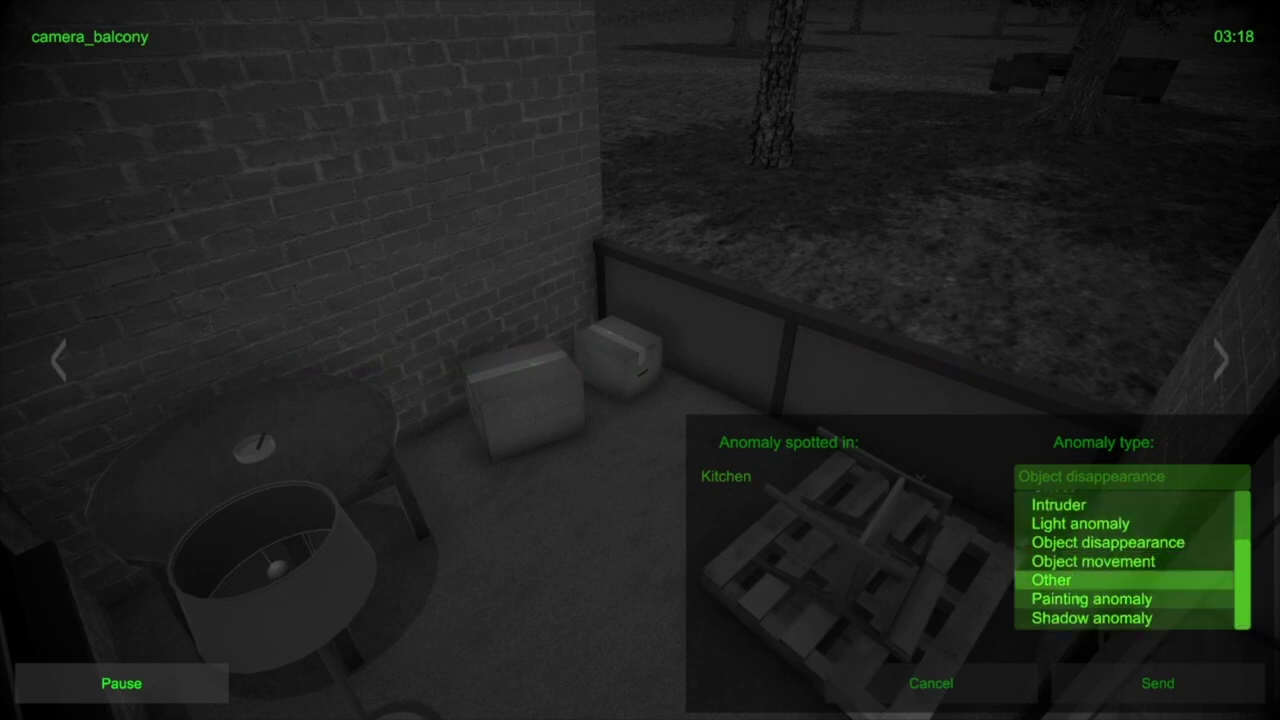
click(1092, 598)
click(1158, 683)
key(Right)
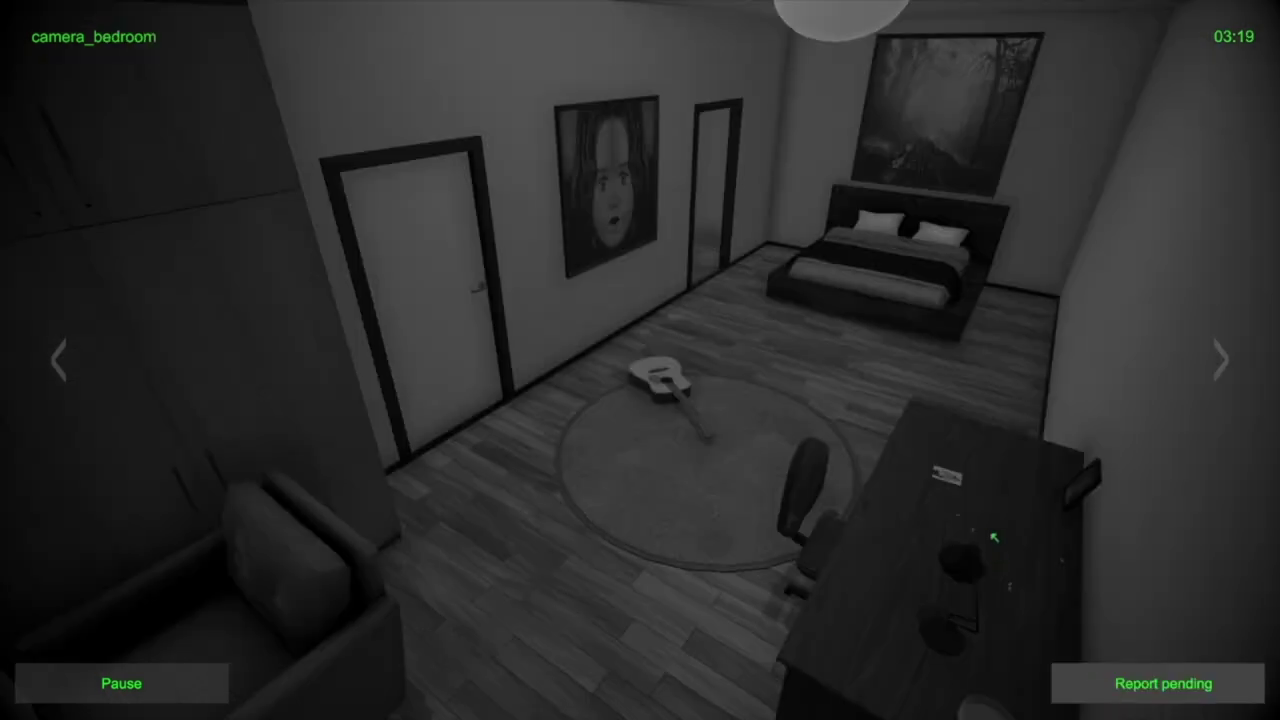
key(Right)
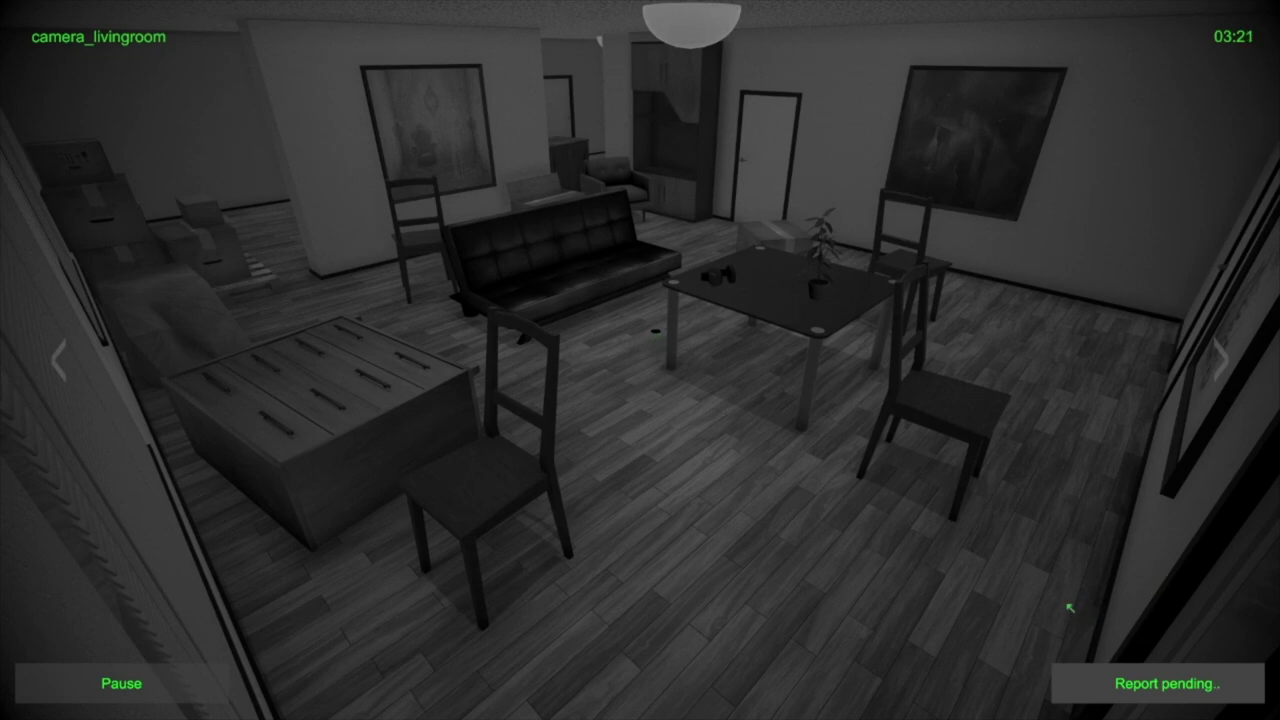
From the kitchen feed, report Abyss presence in the Living room.
key(Right)
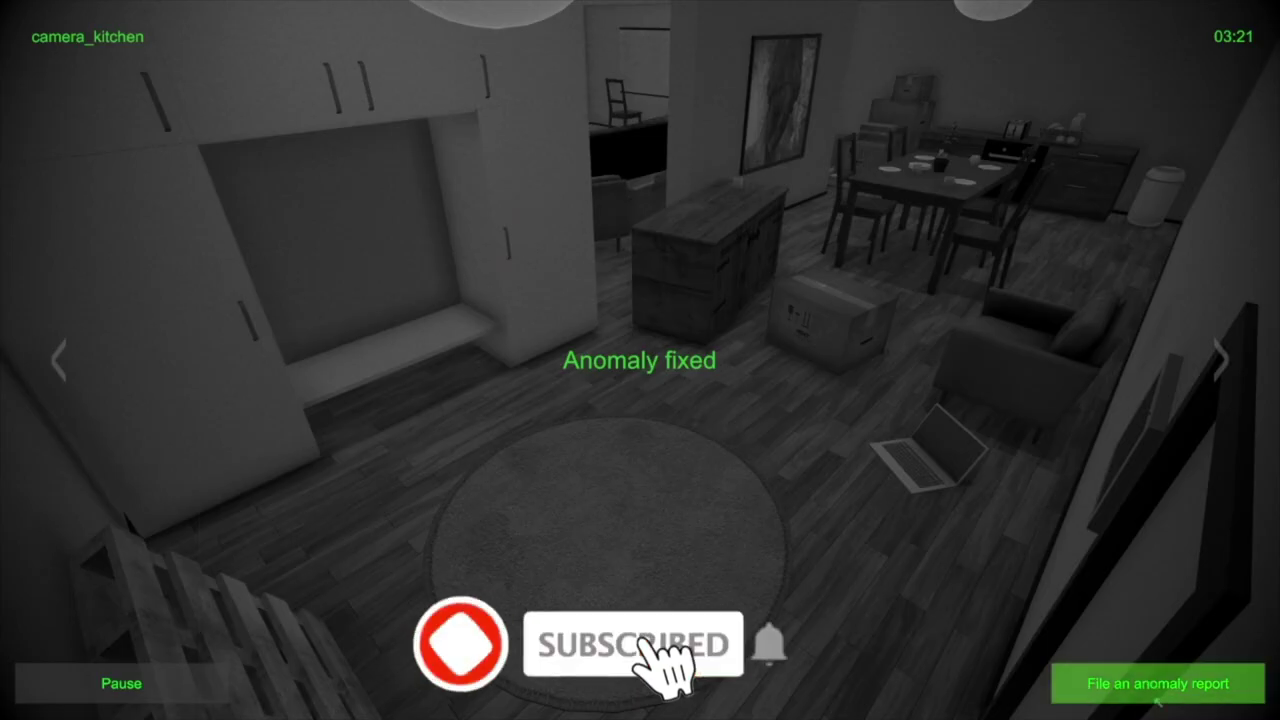
click(1125, 672)
click(851, 477)
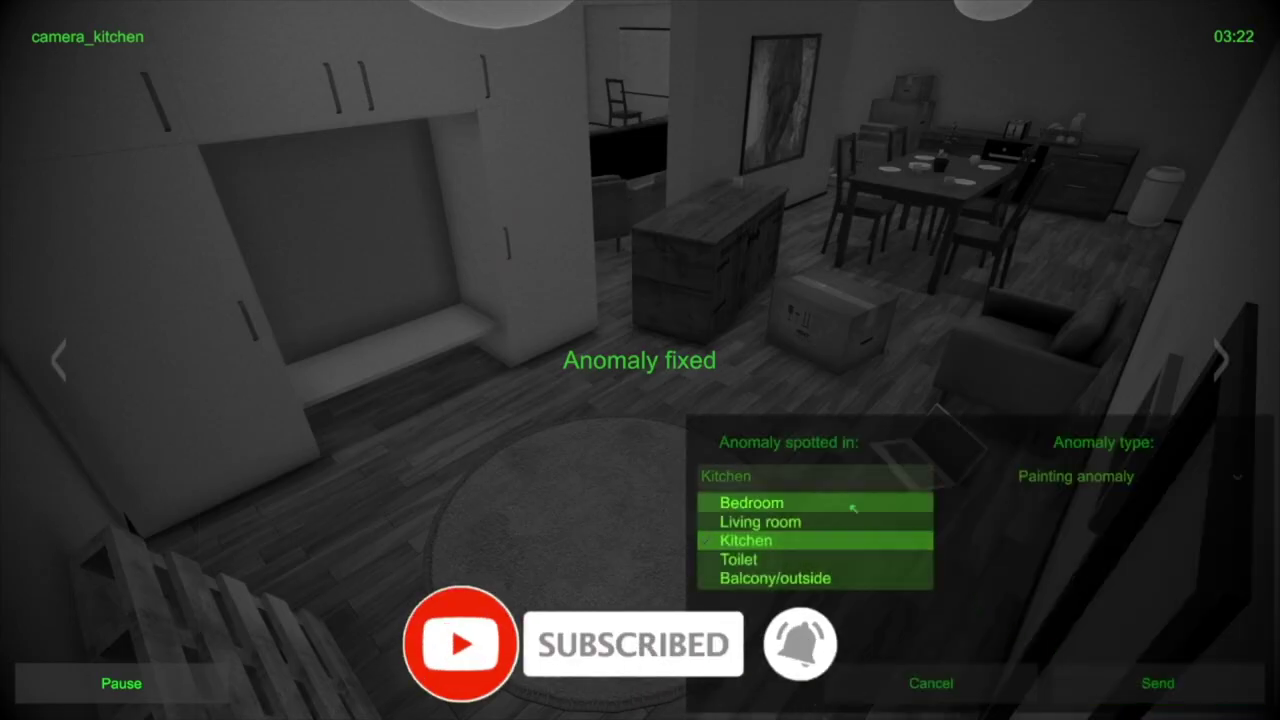
click(851, 520)
click(1075, 477)
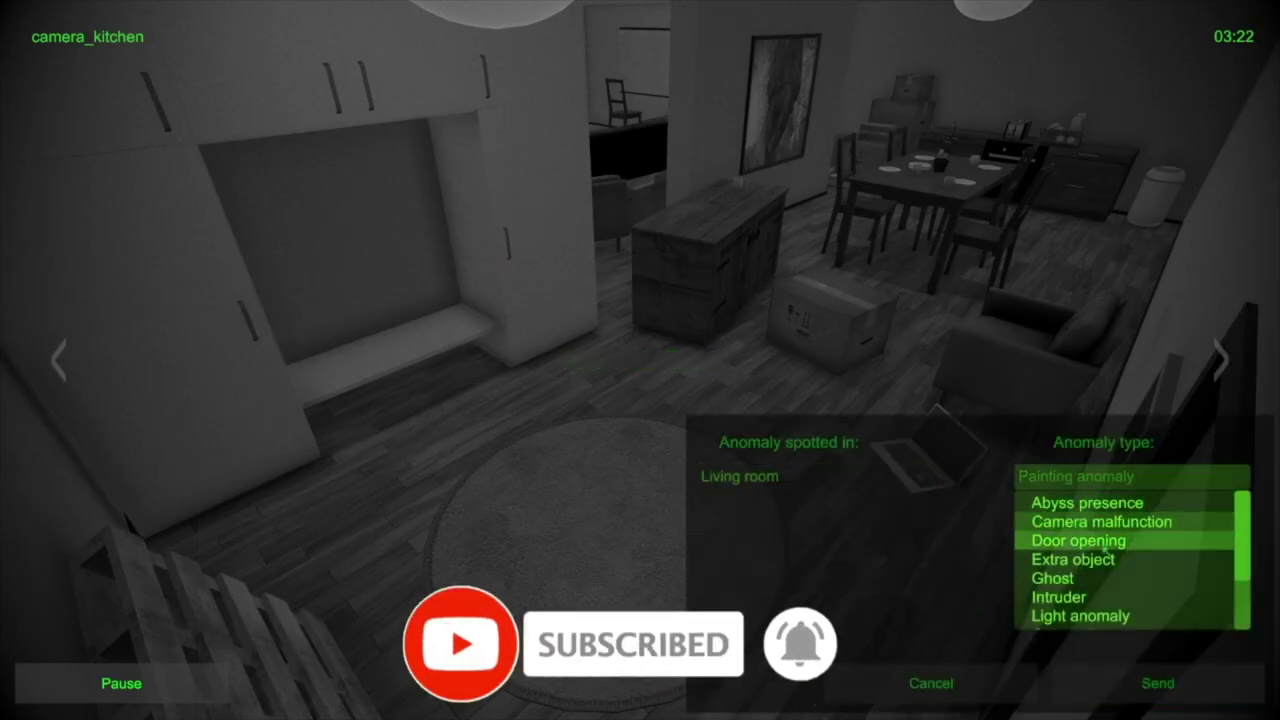
click(1083, 503)
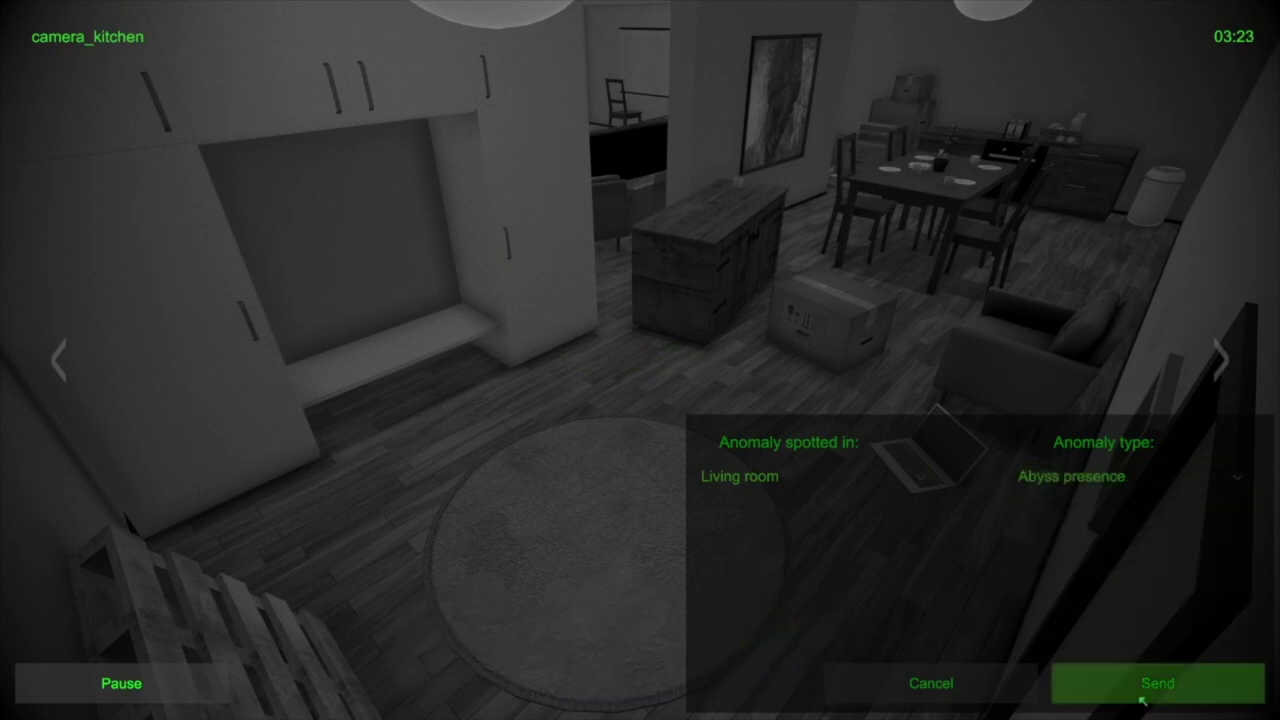
click(1143, 686)
Step through the toilet and balcony feeds to the bedroom camera.
key(Right)
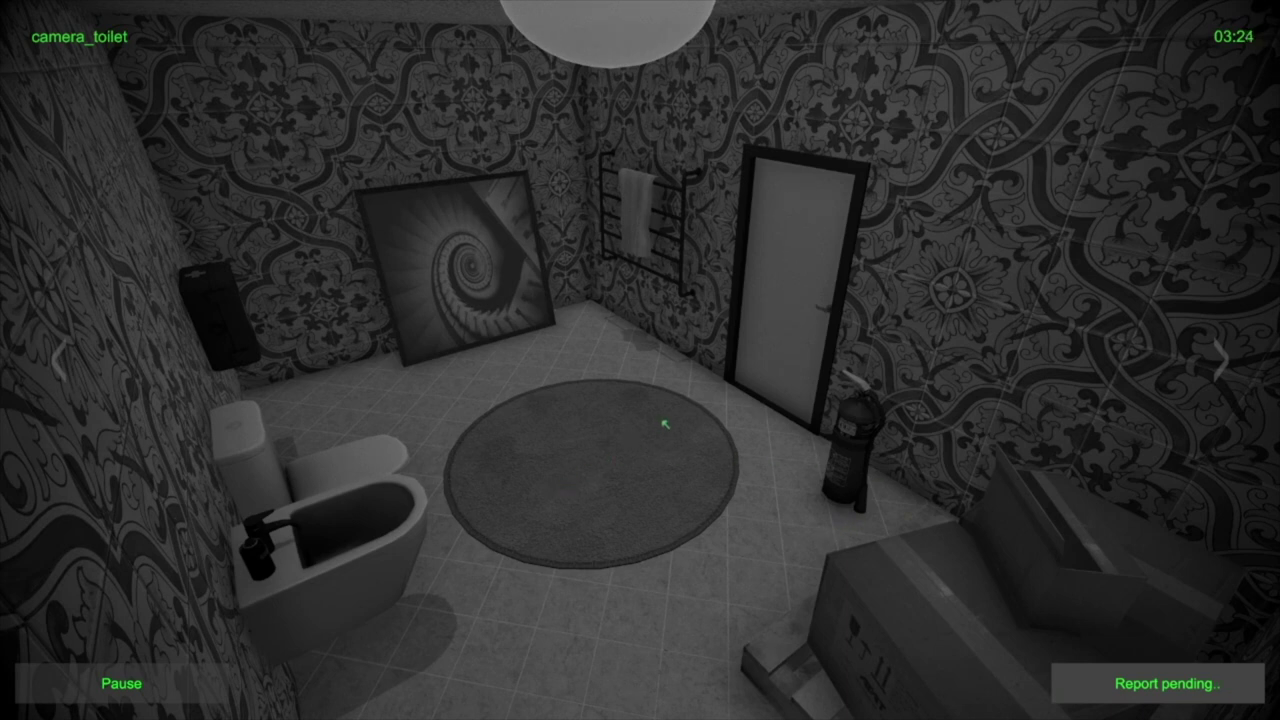
key(Right)
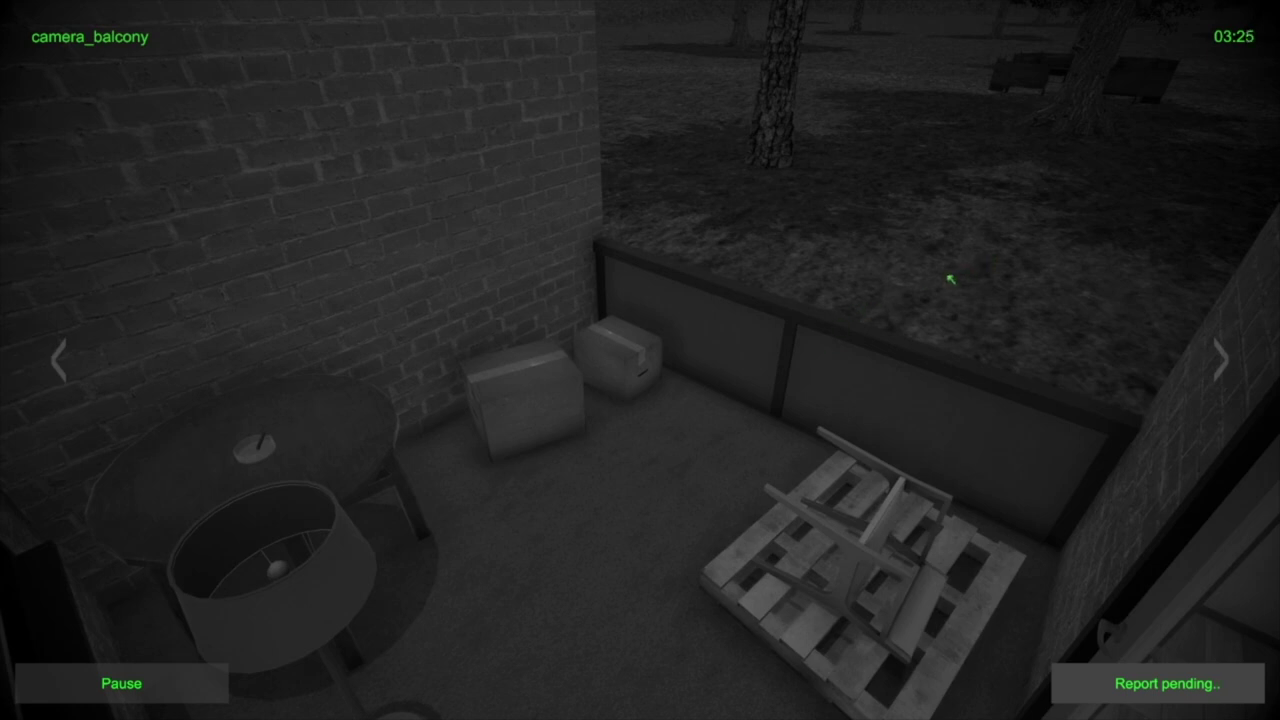
key(Right)
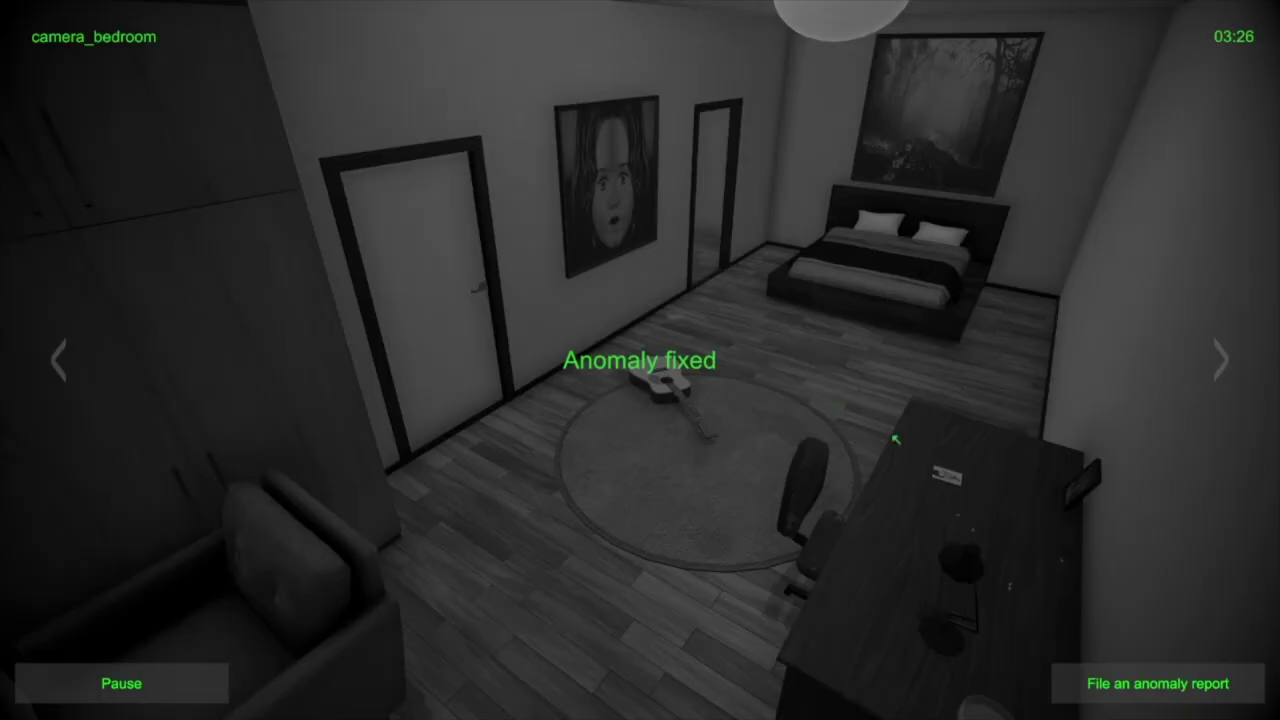
Step from the living room feed through the kitchen to the toilet camera.
key(Right)
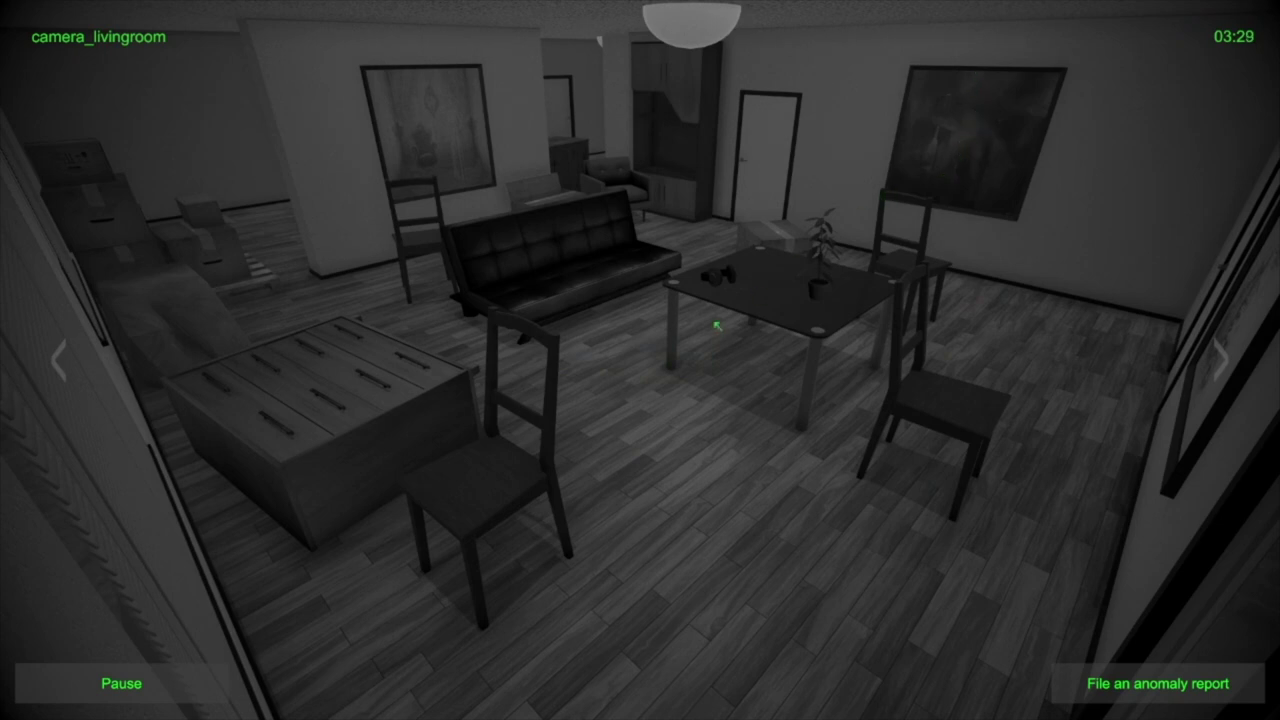
key(Right)
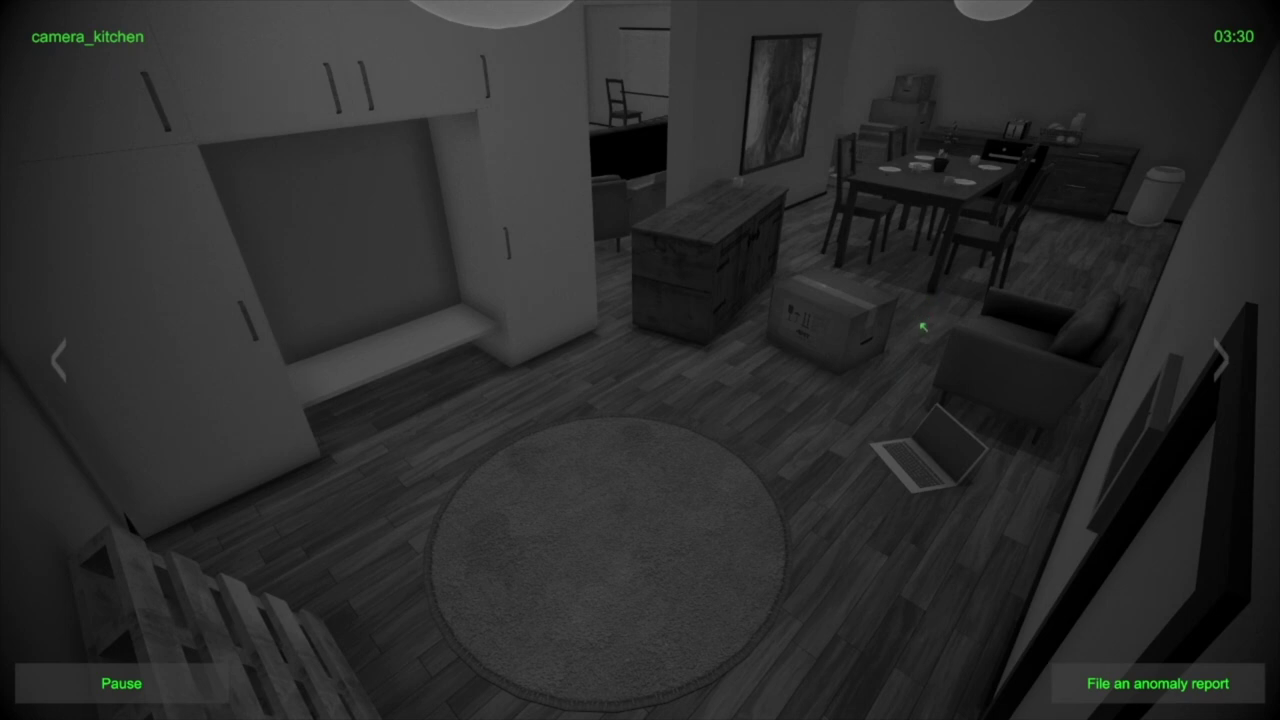
key(Right)
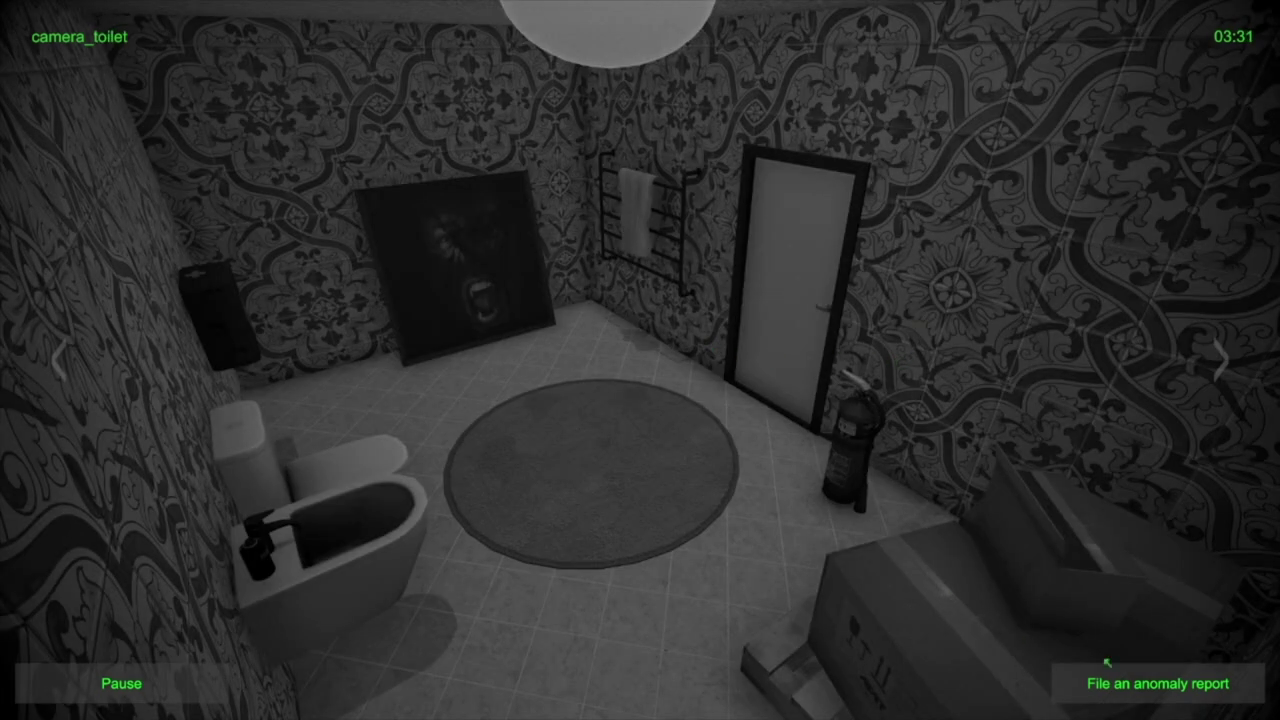
Send a Toilet Painting anomaly report.
click(1157, 673)
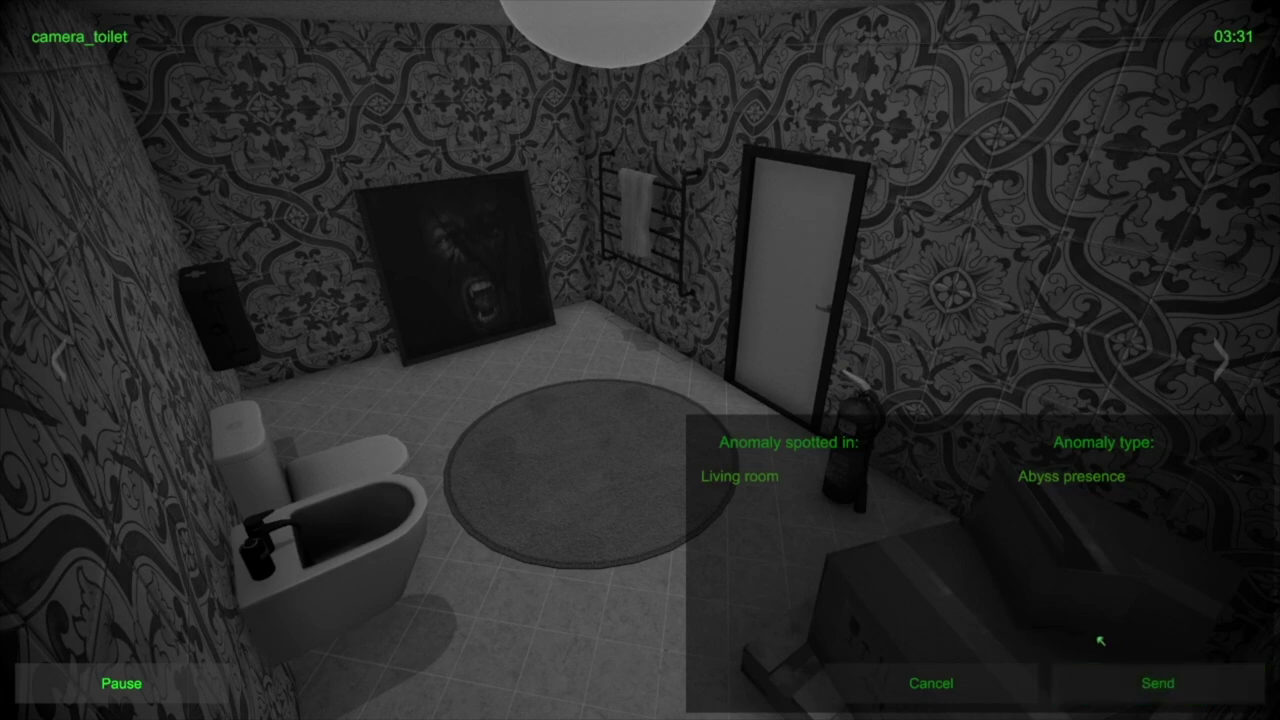
click(828, 477)
click(838, 560)
click(1064, 478)
scroll(1090, 590, down, 3)
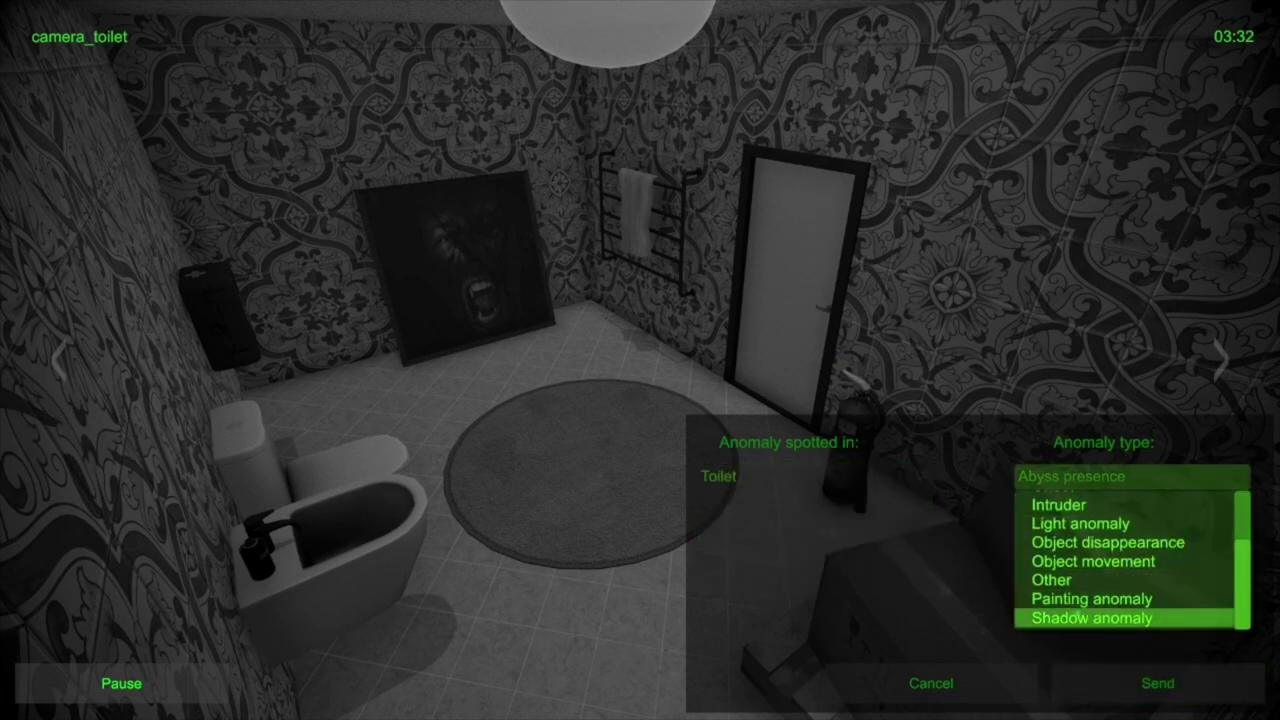
click(1090, 599)
click(1110, 680)
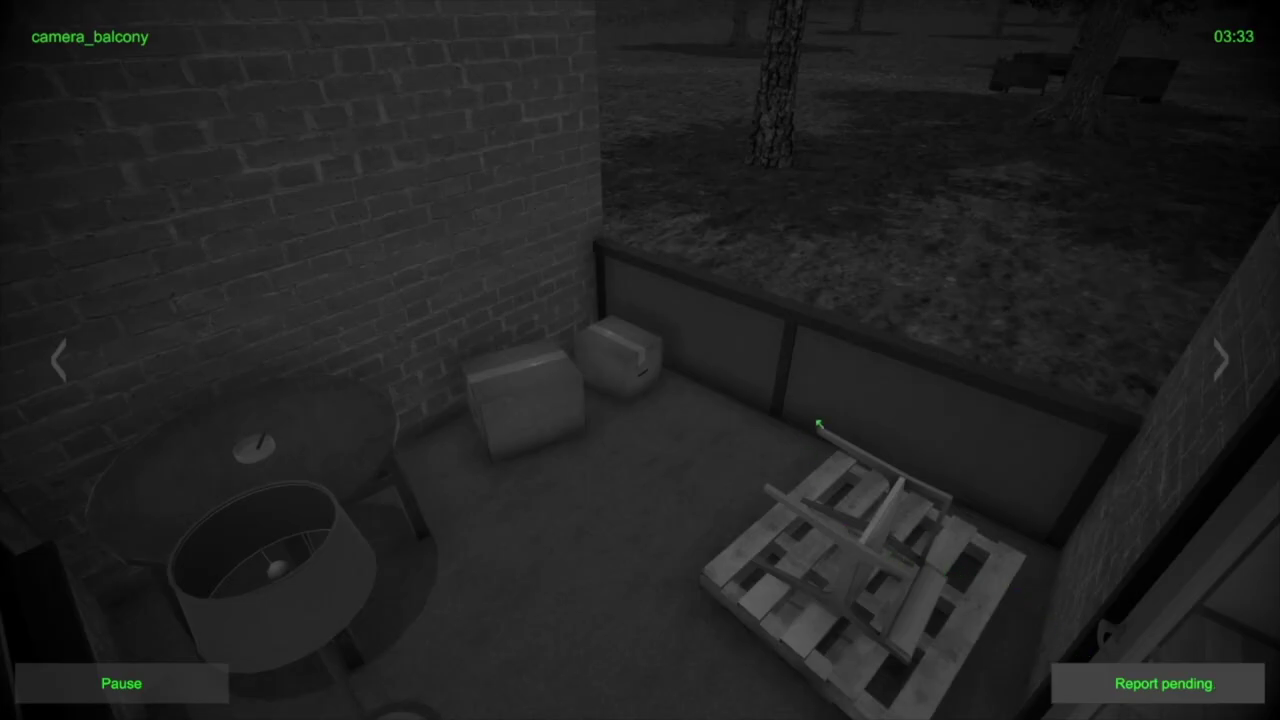
Check the bedroom and balcony feeds, ending back on the bedroom camera.
key(Right)
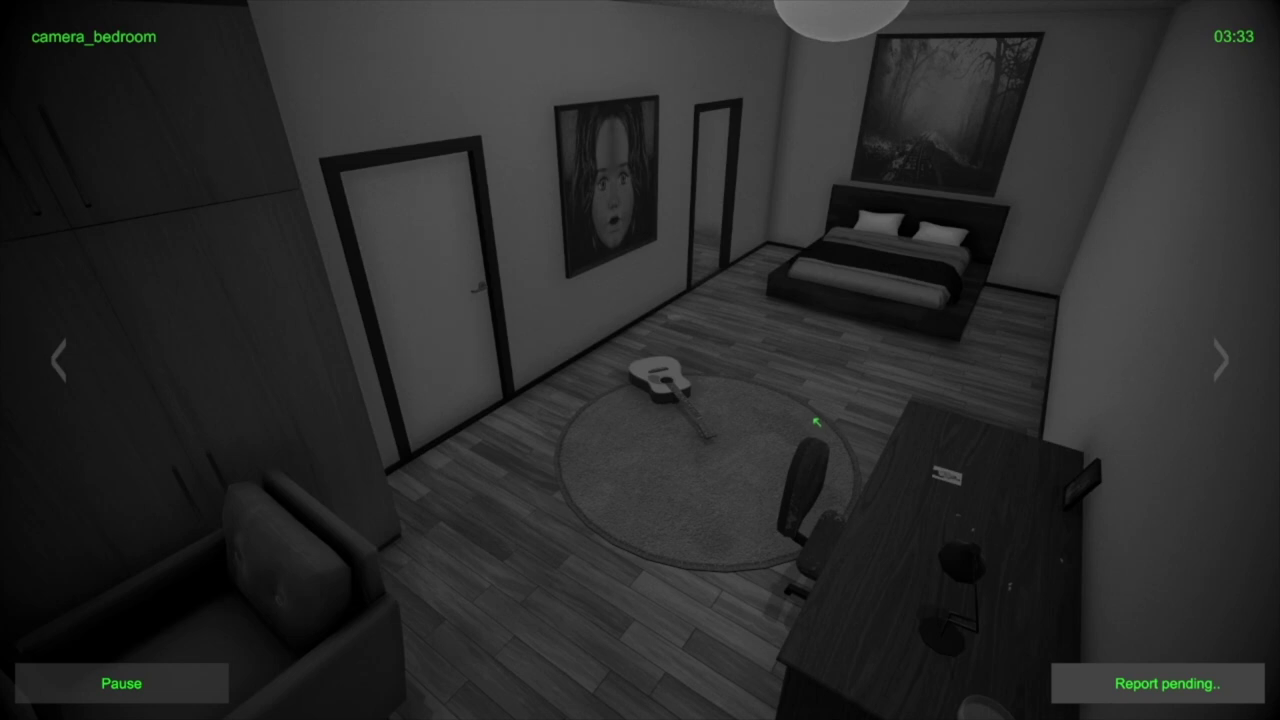
key(Left)
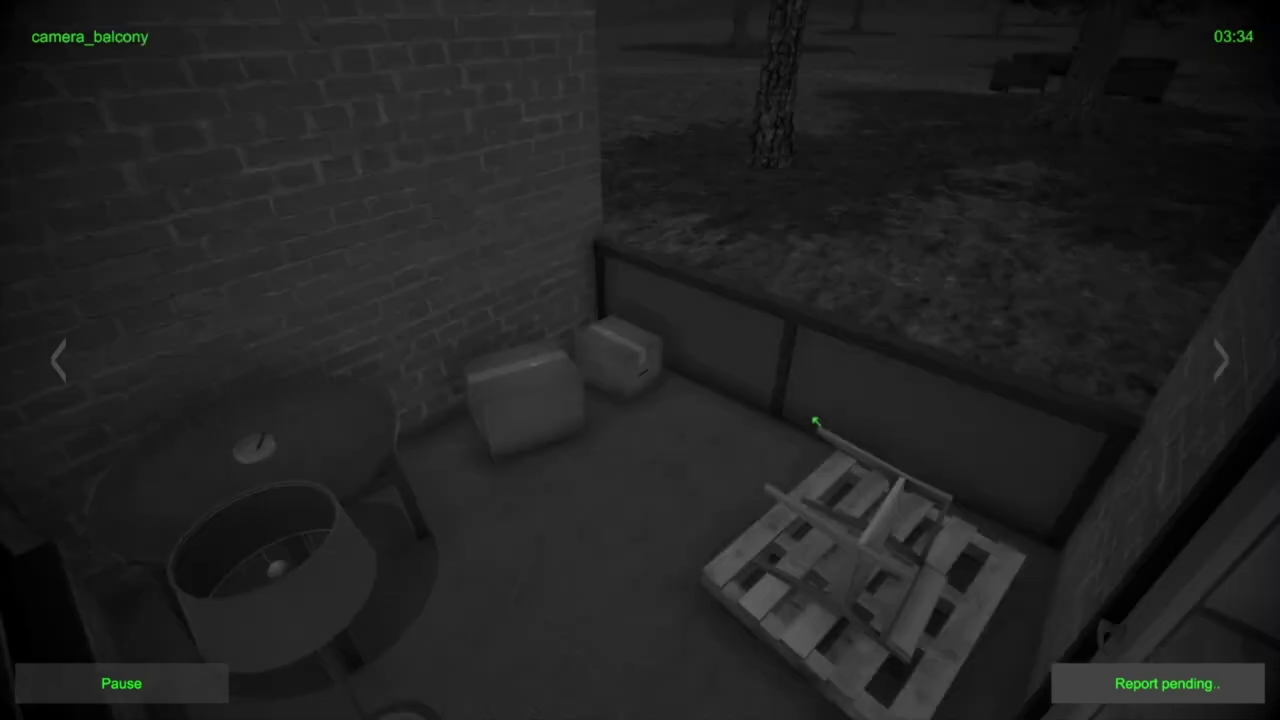
key(Right)
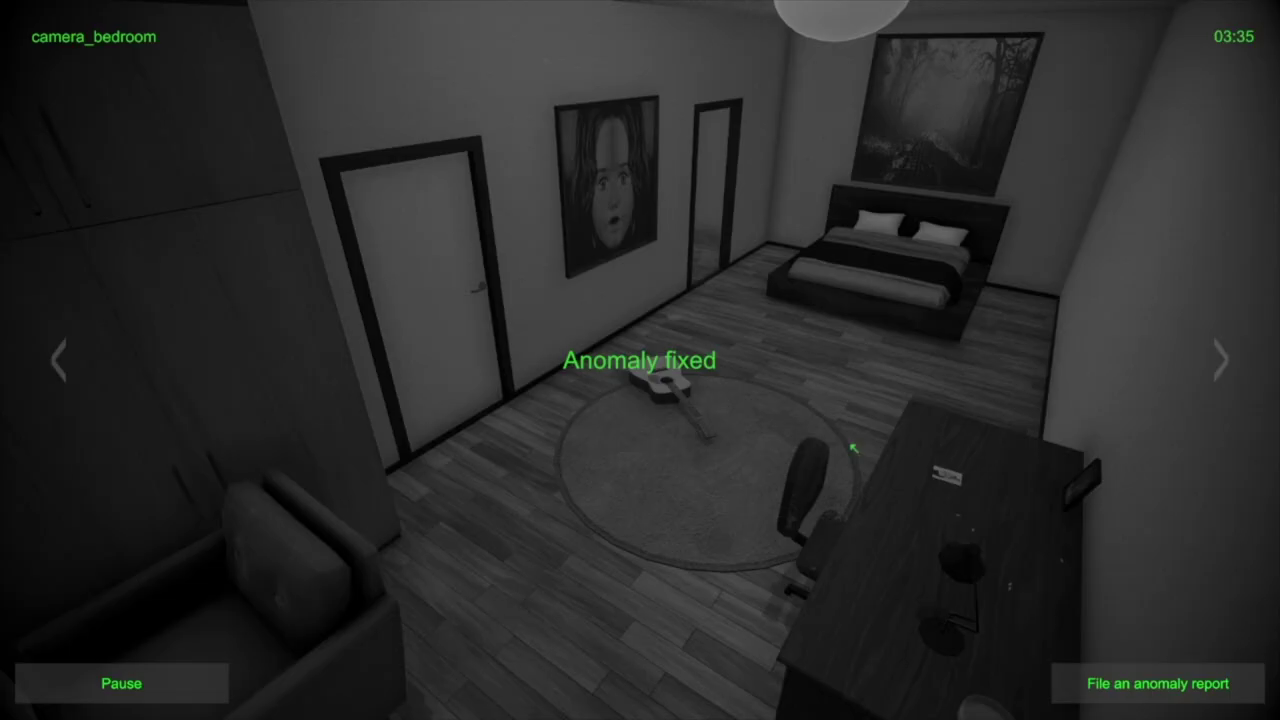
Tour the living room, kitchen, toilet and balcony feeds, arriving at the bedroom camera.
key(Left)
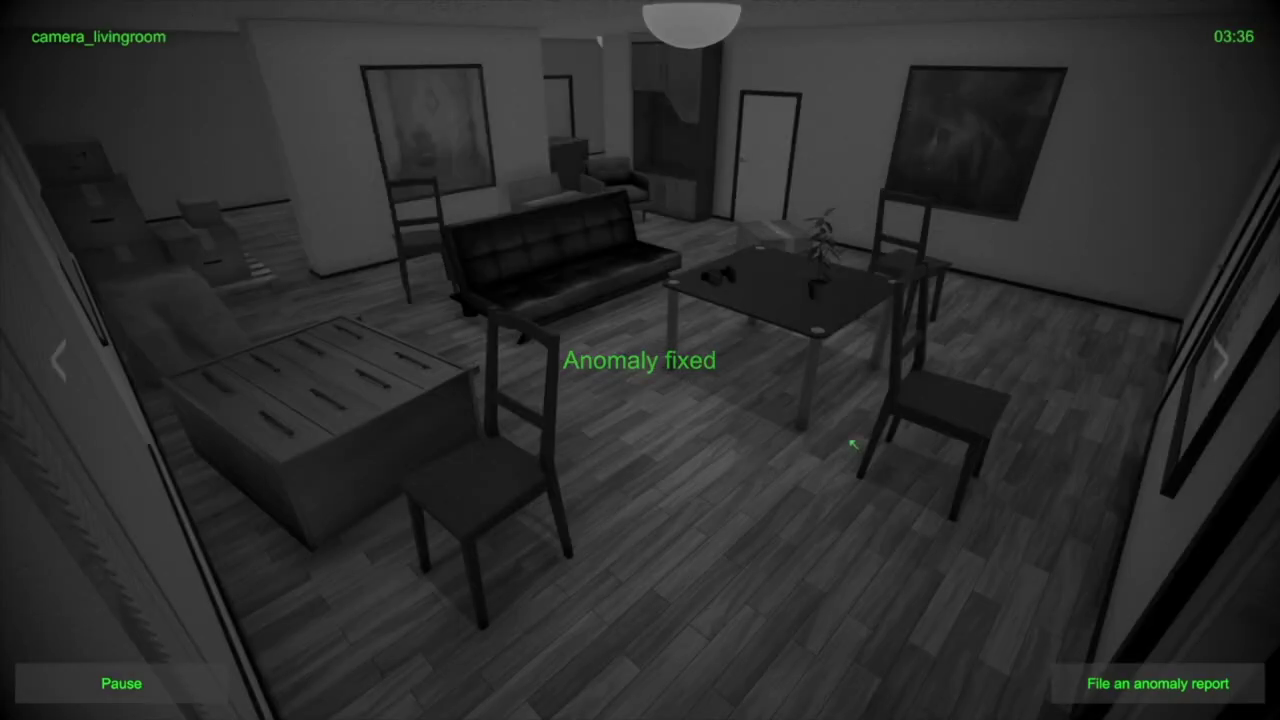
key(Left)
key(Right)
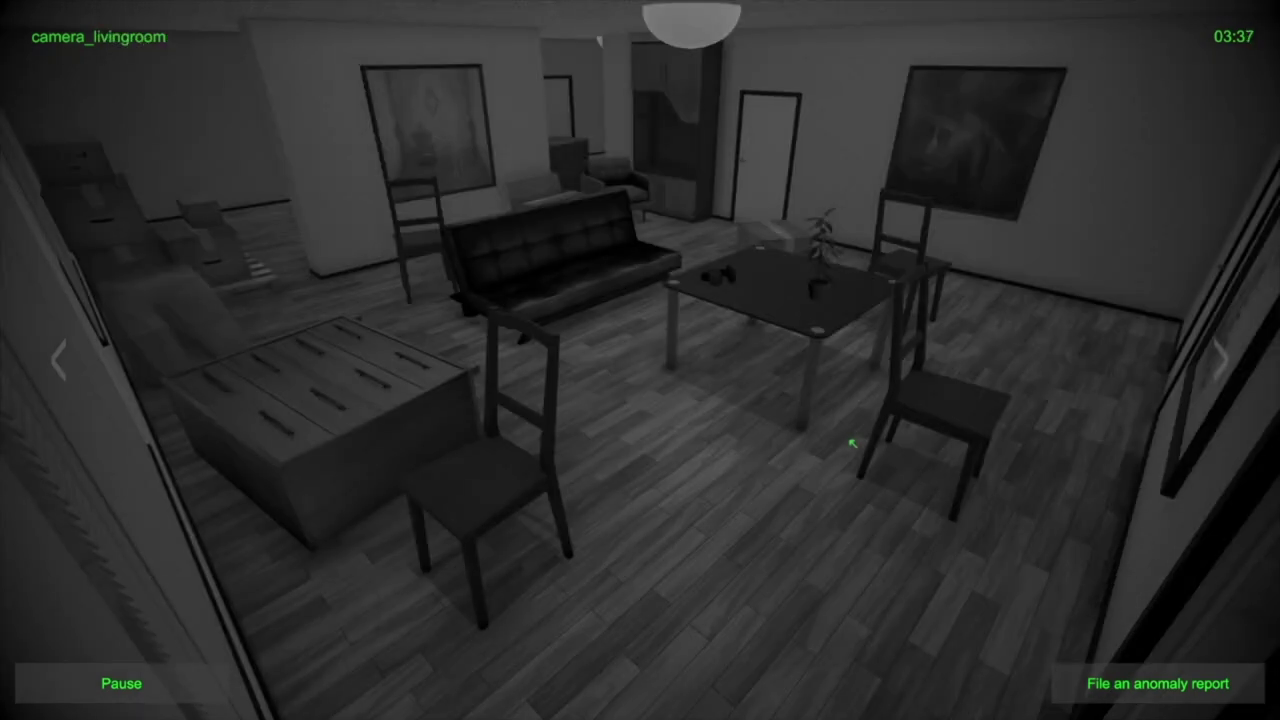
key(Left)
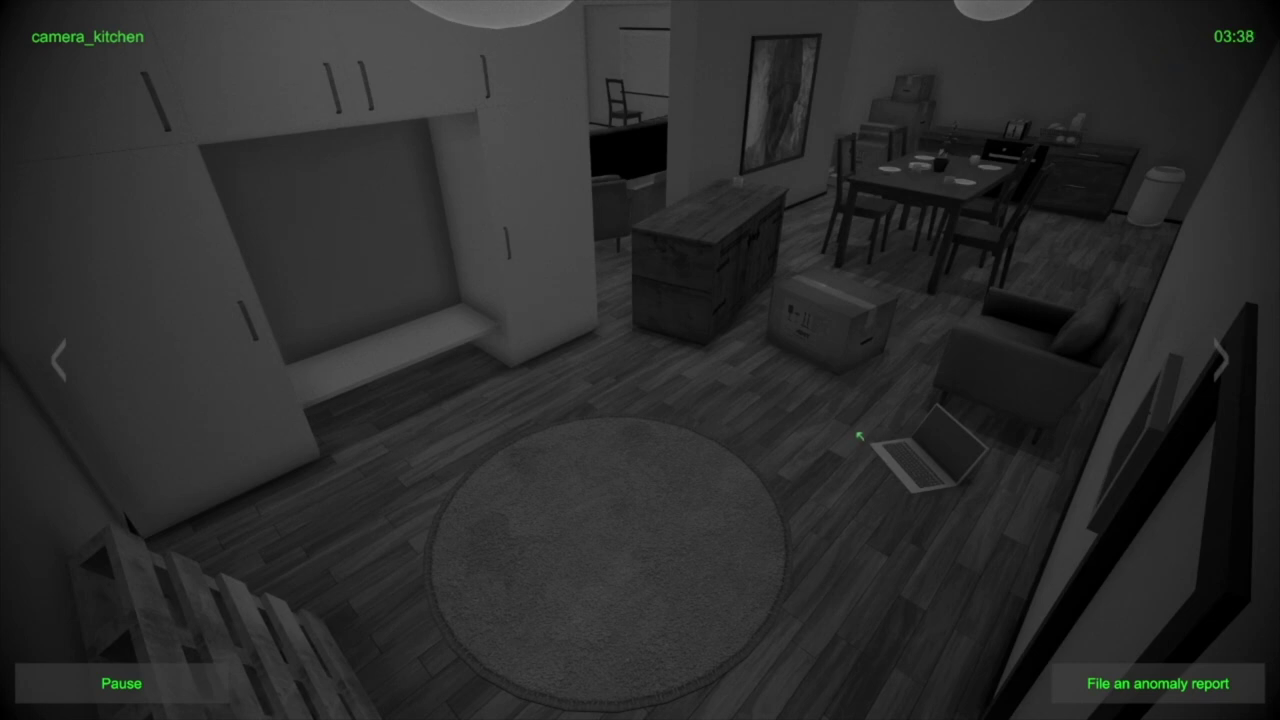
key(Left)
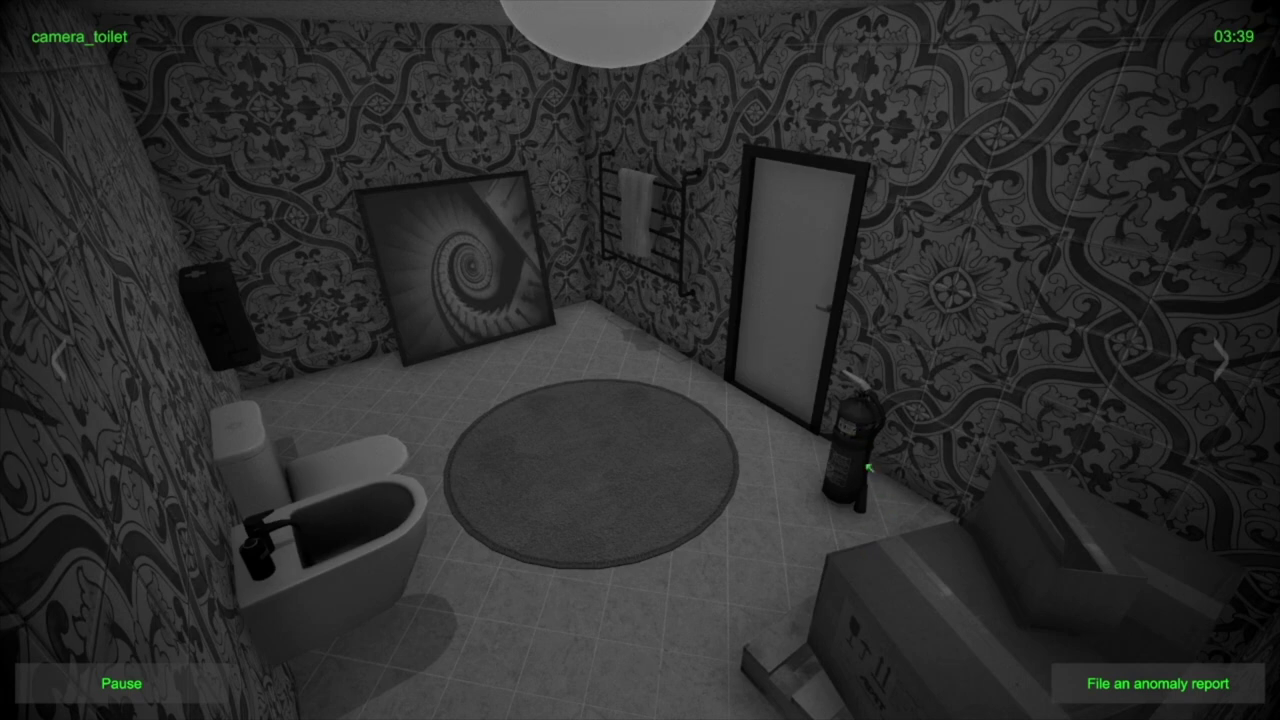
key(Left)
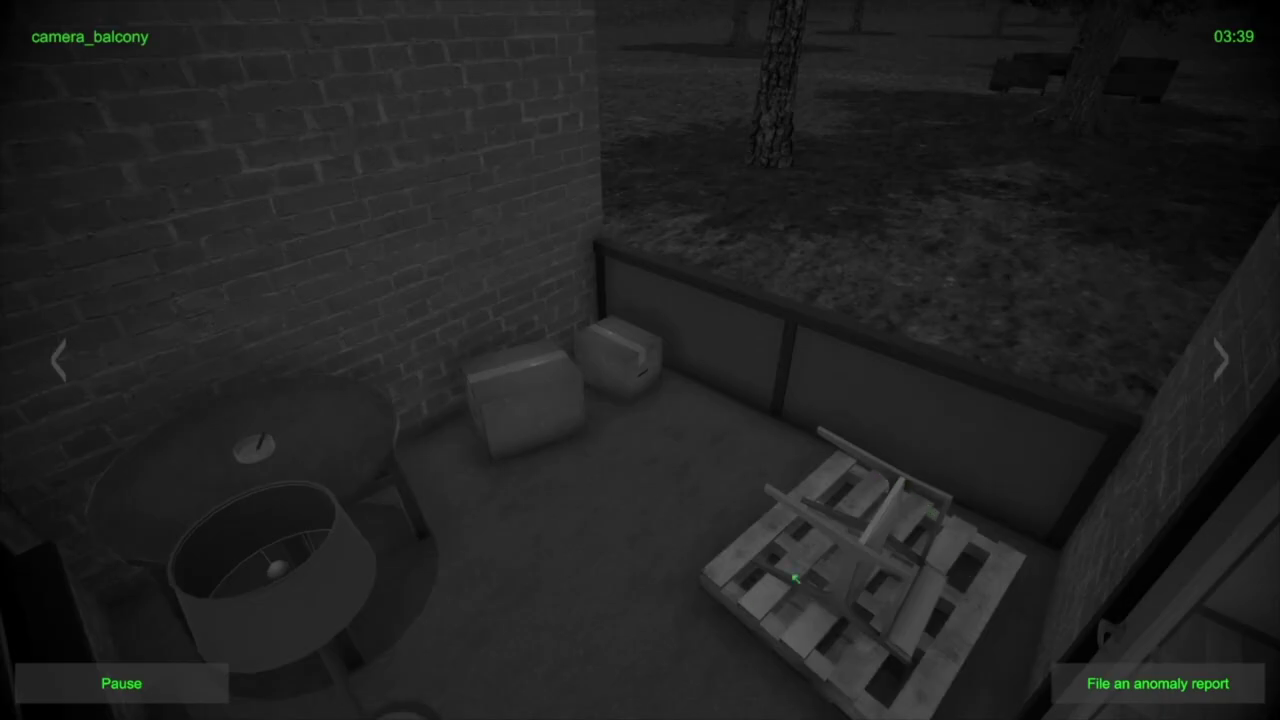
key(Left)
key(Right)
key(Left)
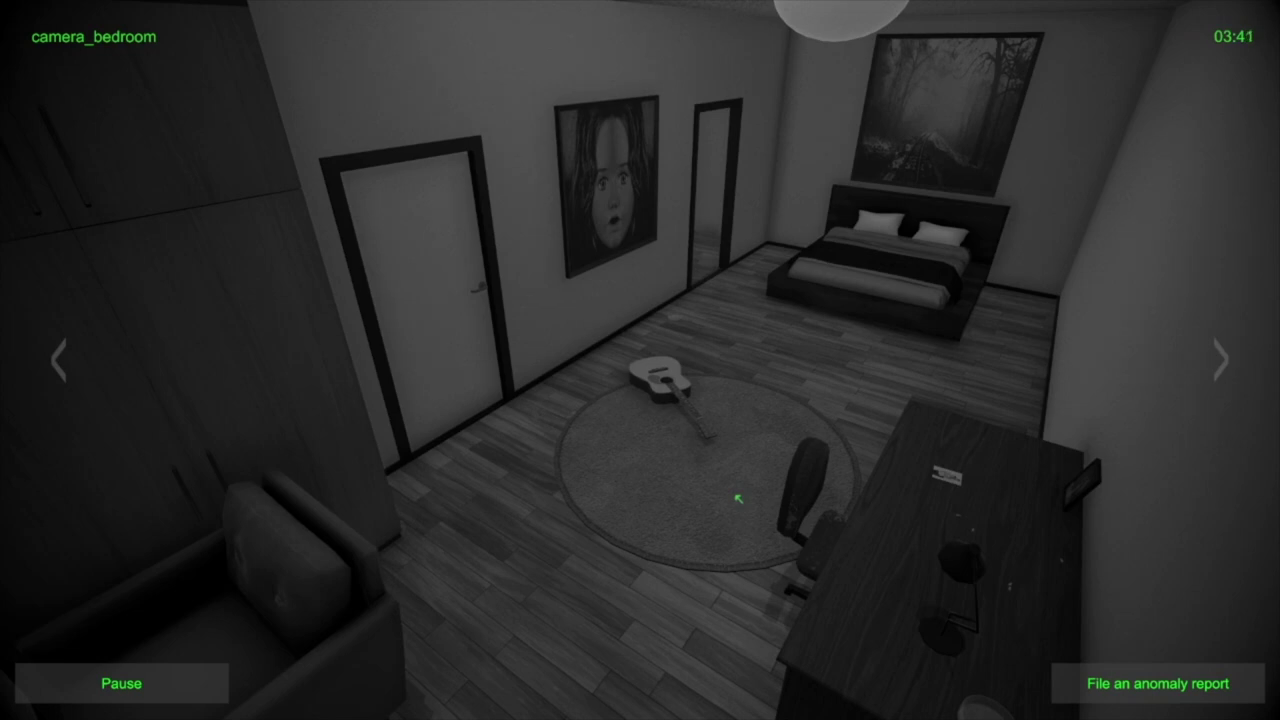
Cycle again through living room, kitchen and toilet, then balcony back to the bedroom.
key(Left)
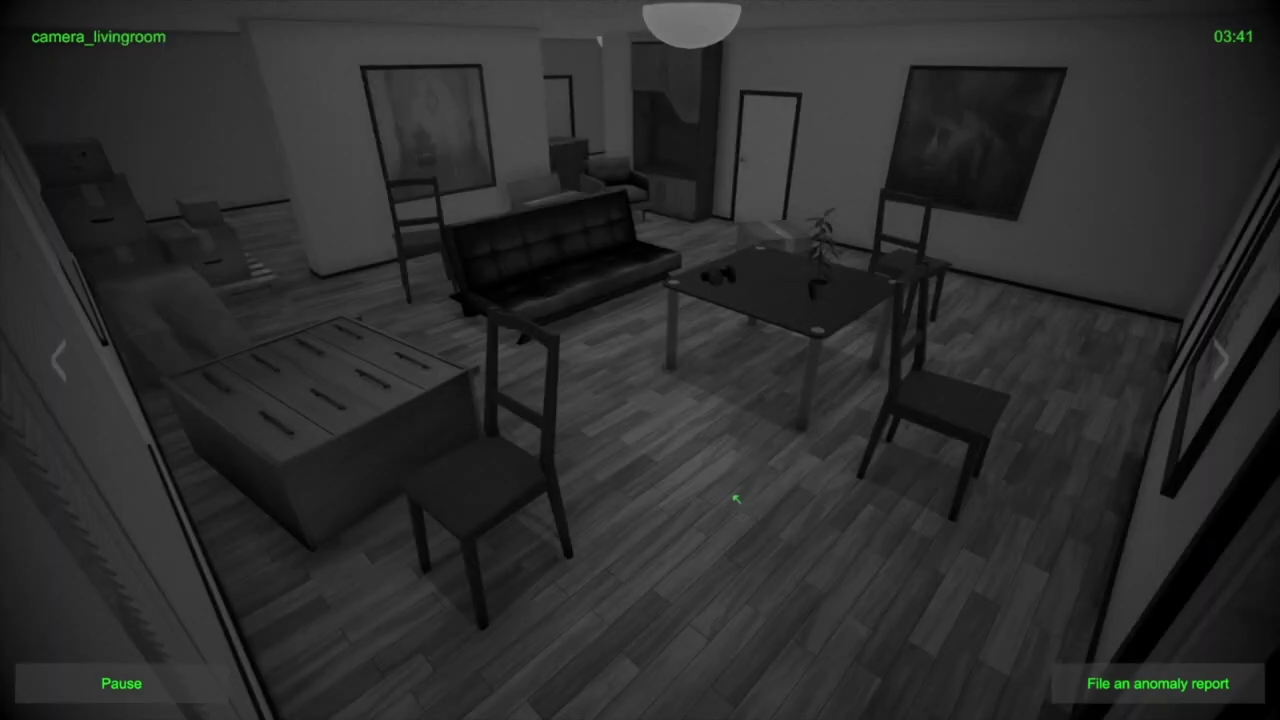
key(Left)
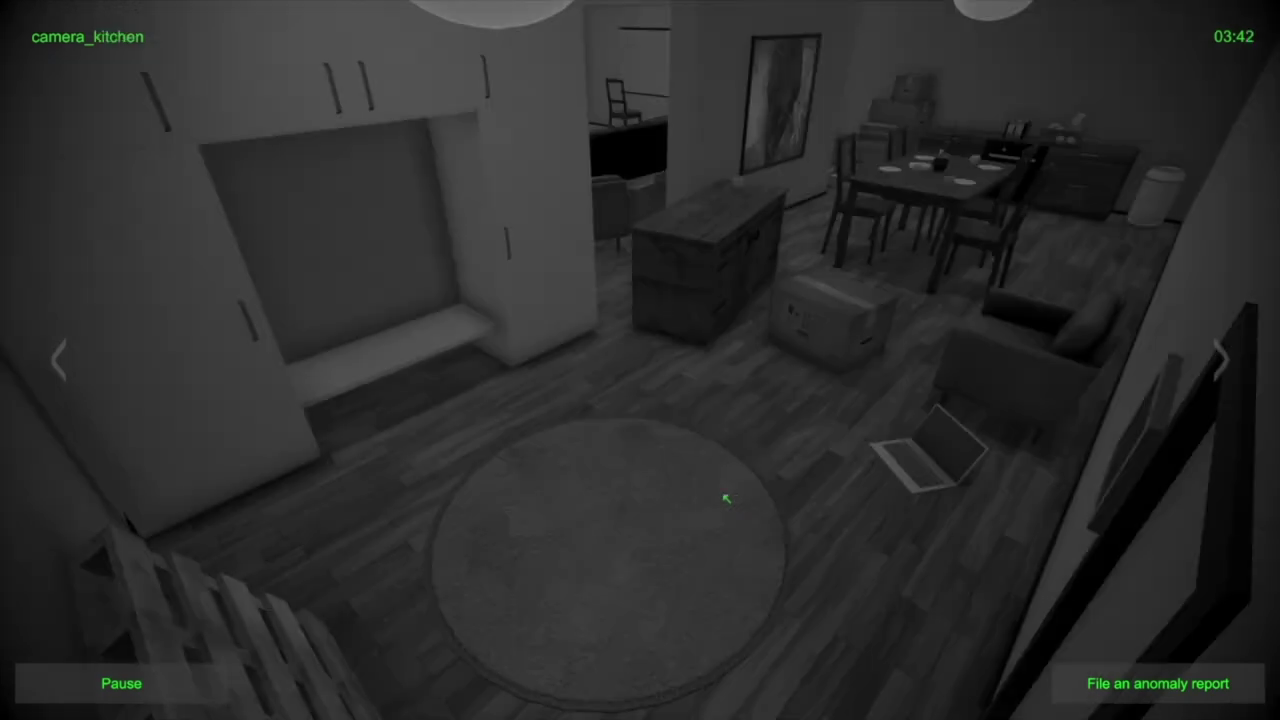
key(Left)
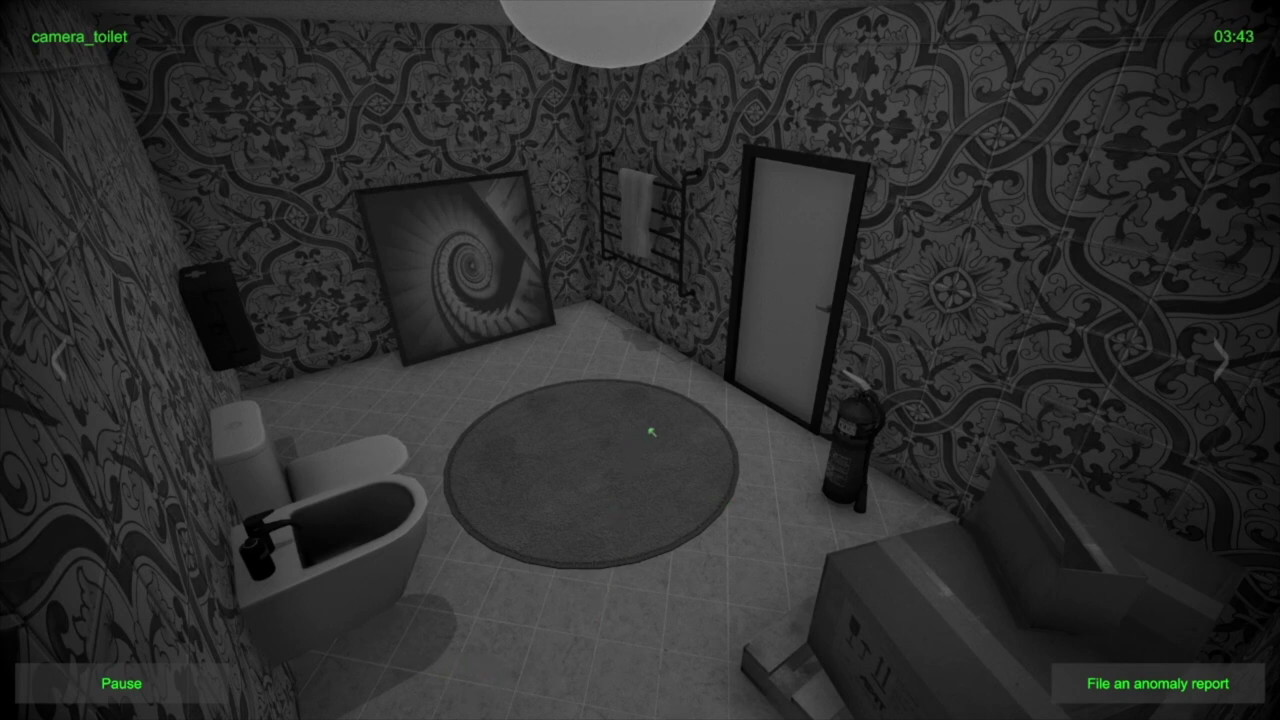
key(Right)
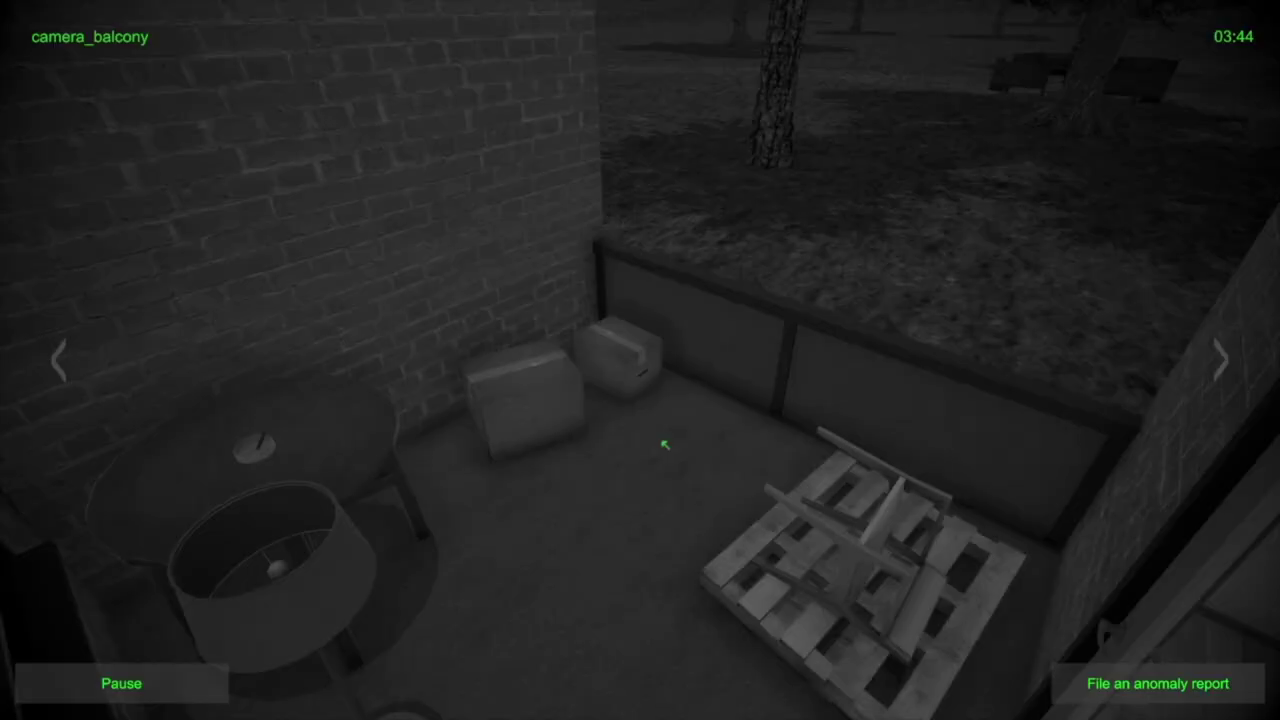
key(Right)
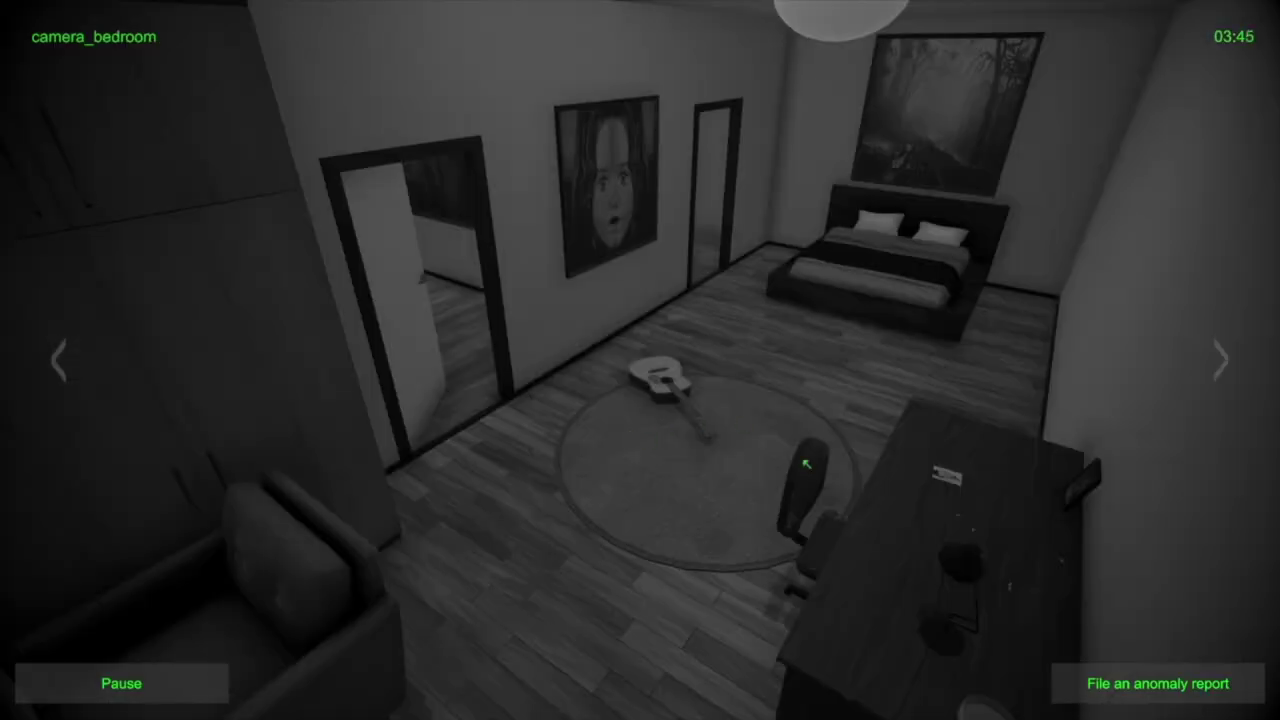
Send a Bedroom Door opening anomaly report.
click(1090, 683)
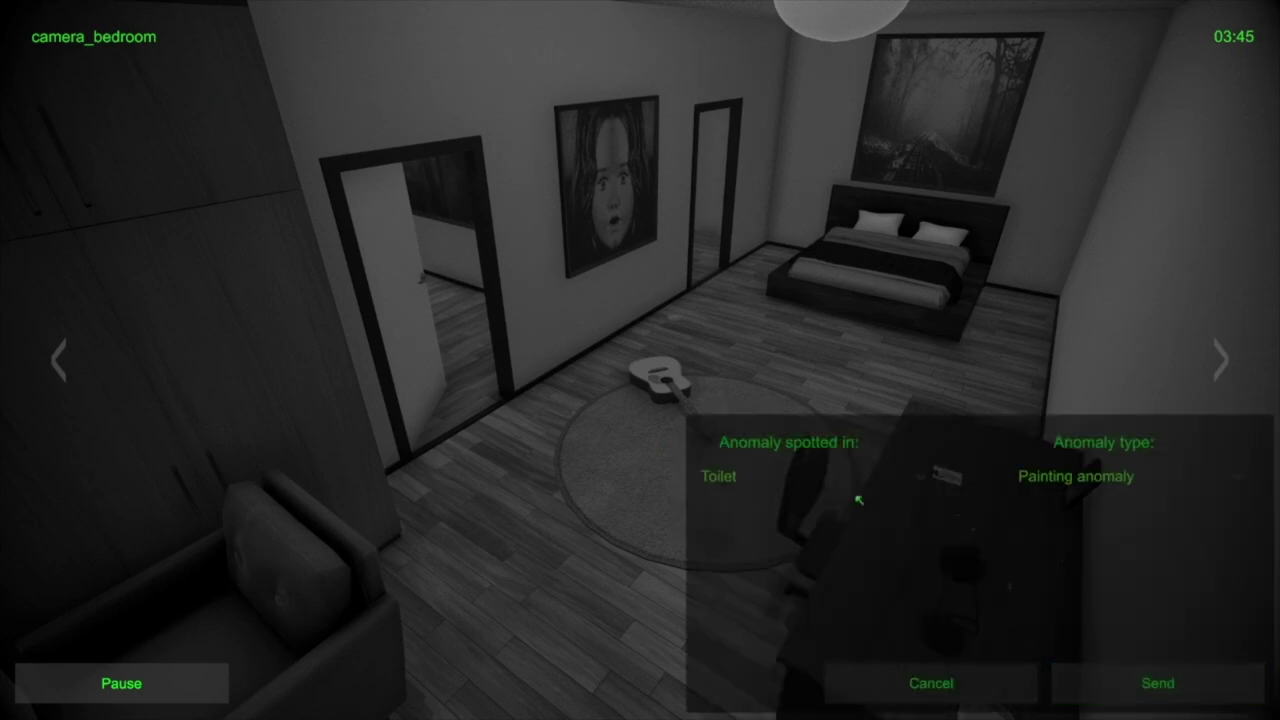
click(838, 479)
click(838, 500)
click(1135, 477)
scroll(1135, 560, down, 1)
scroll(1130, 566, down, 1)
scroll(1130, 575, down, 1)
scroll(1135, 584, down, 2)
scroll(1135, 582, up, 5)
click(1120, 541)
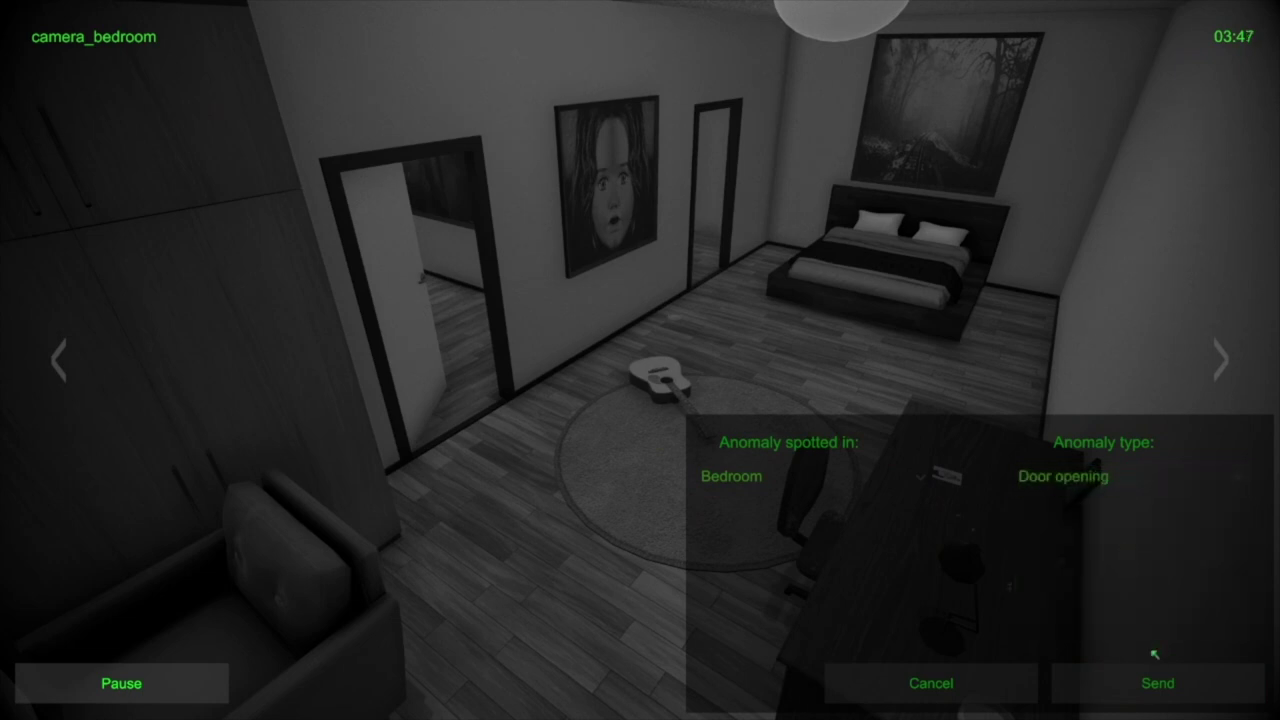
click(1156, 683)
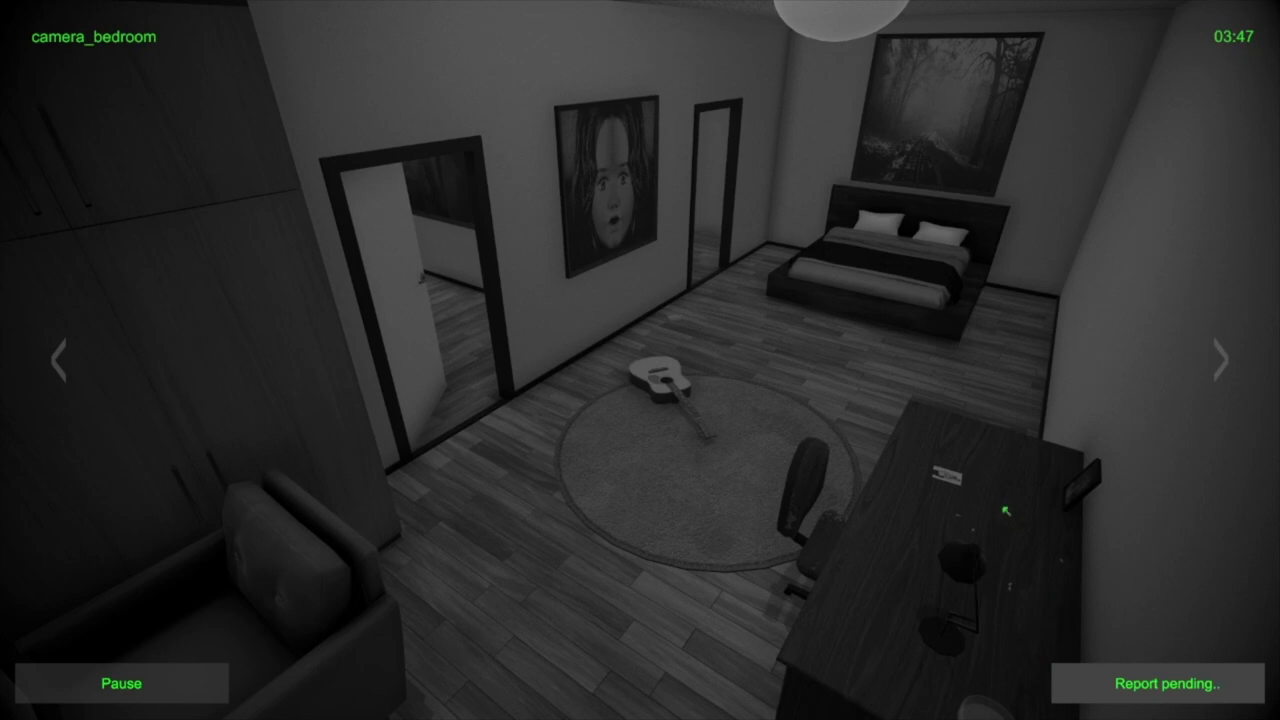
Cycle the living room, kitchen, toilet, balcony, bedroom and living room feeds, ending on kitchen.
key(Right)
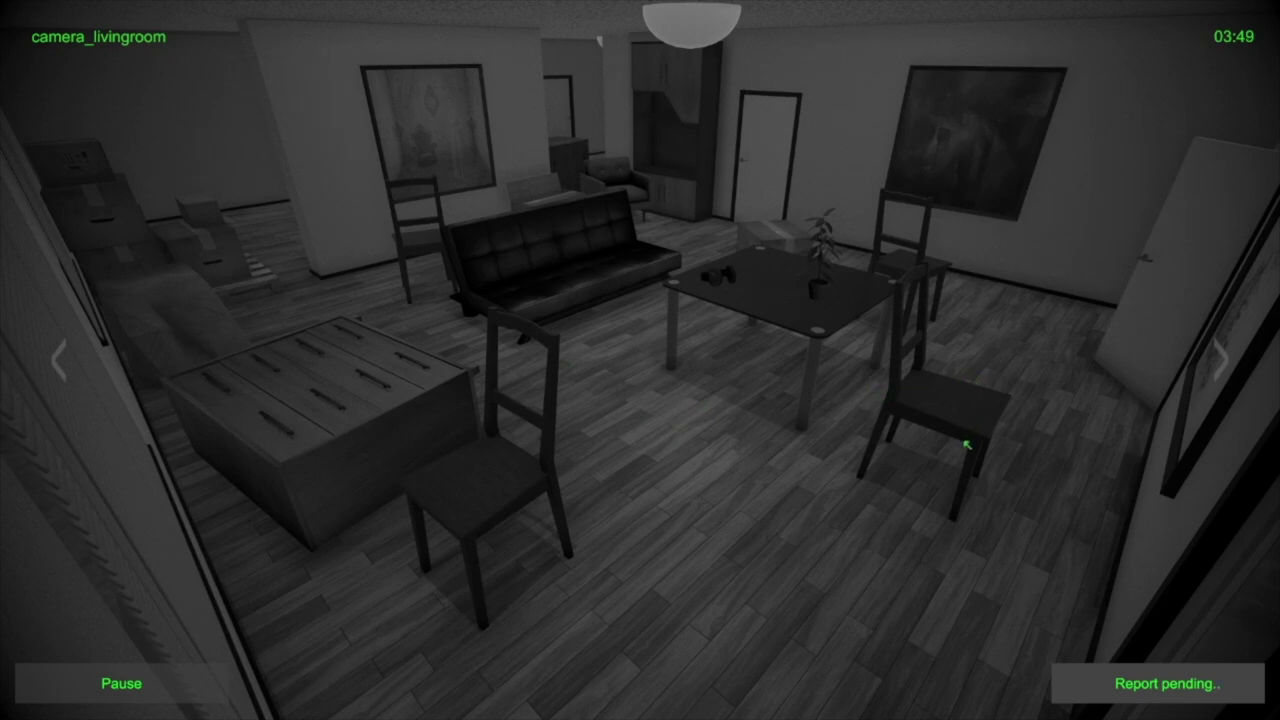
key(Right)
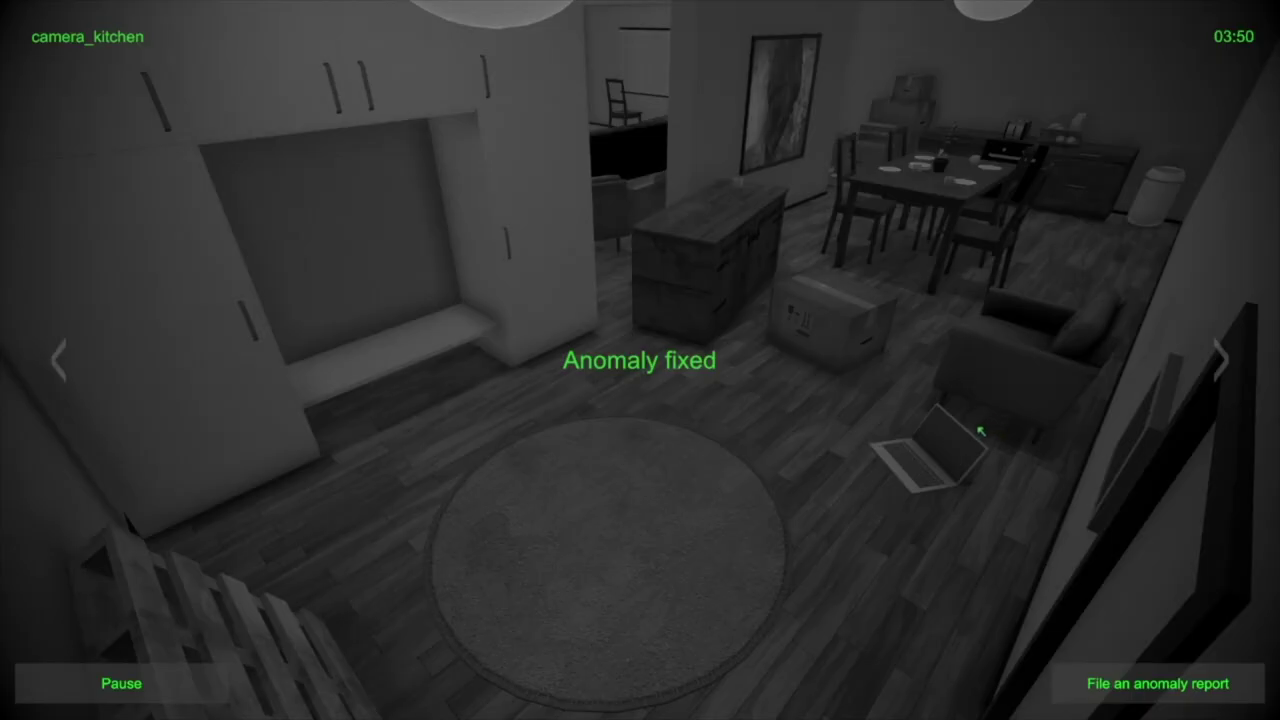
key(Right)
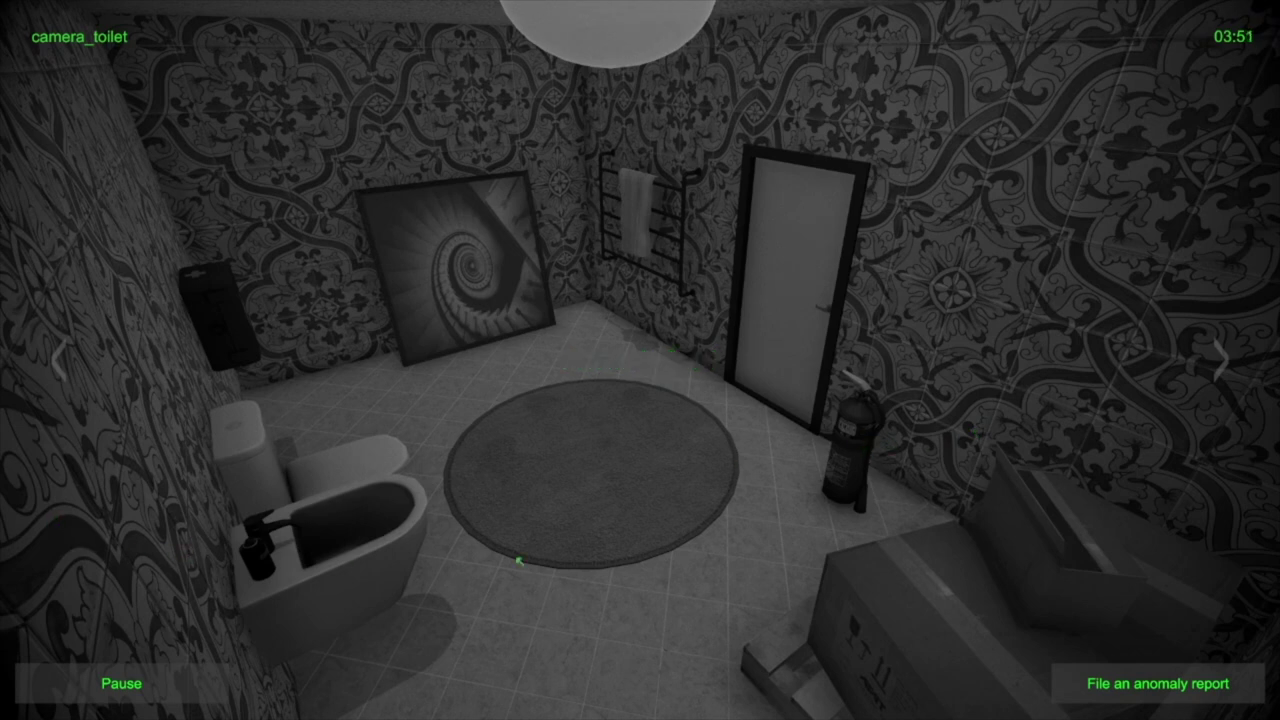
key(Right)
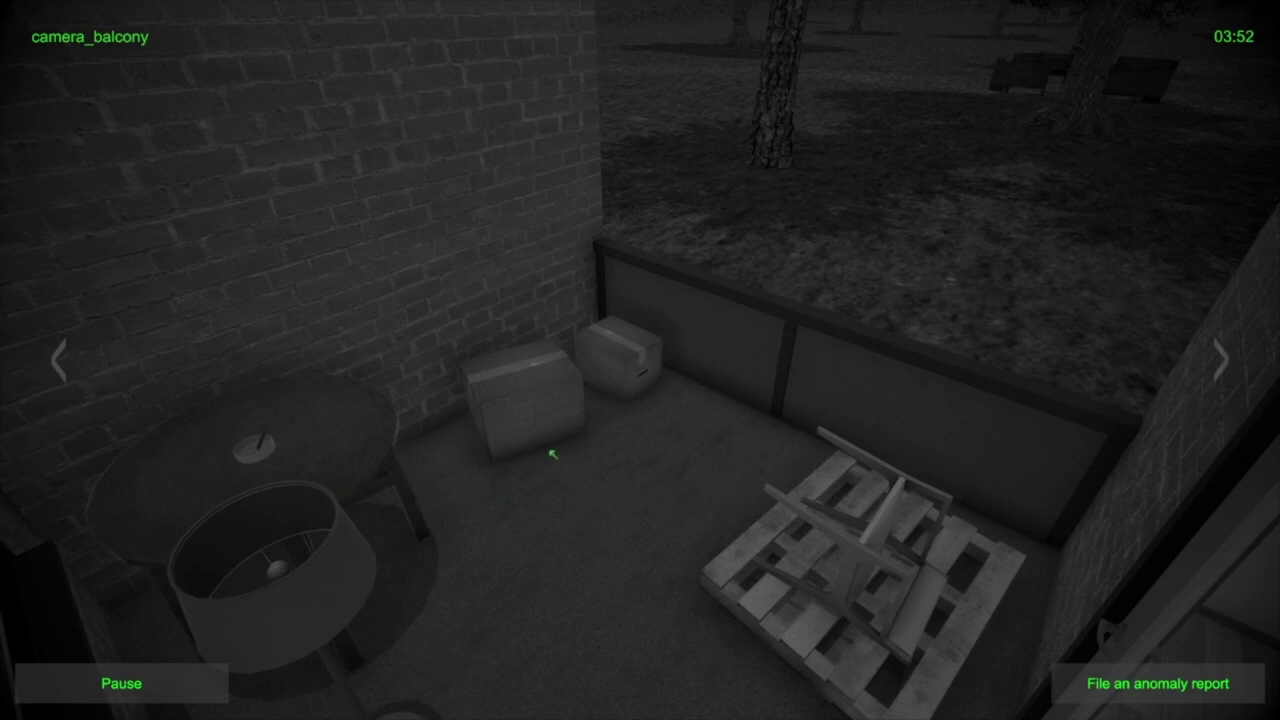
key(Right)
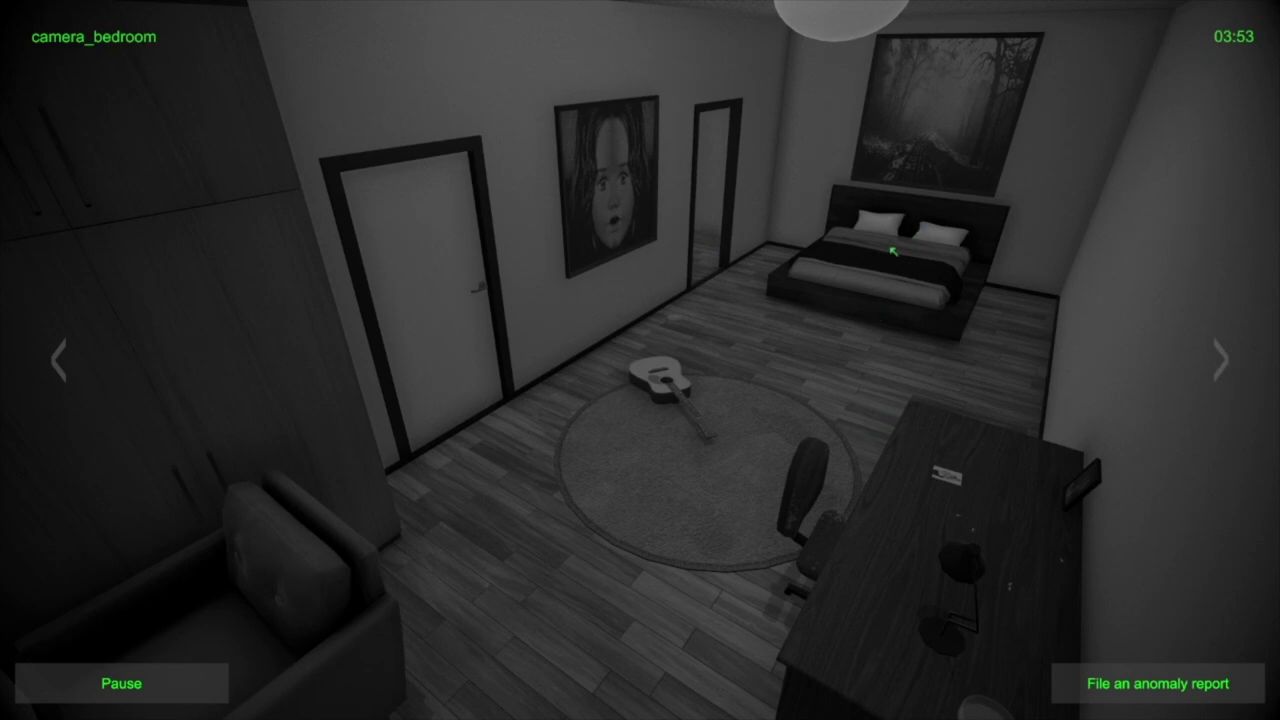
key(Right)
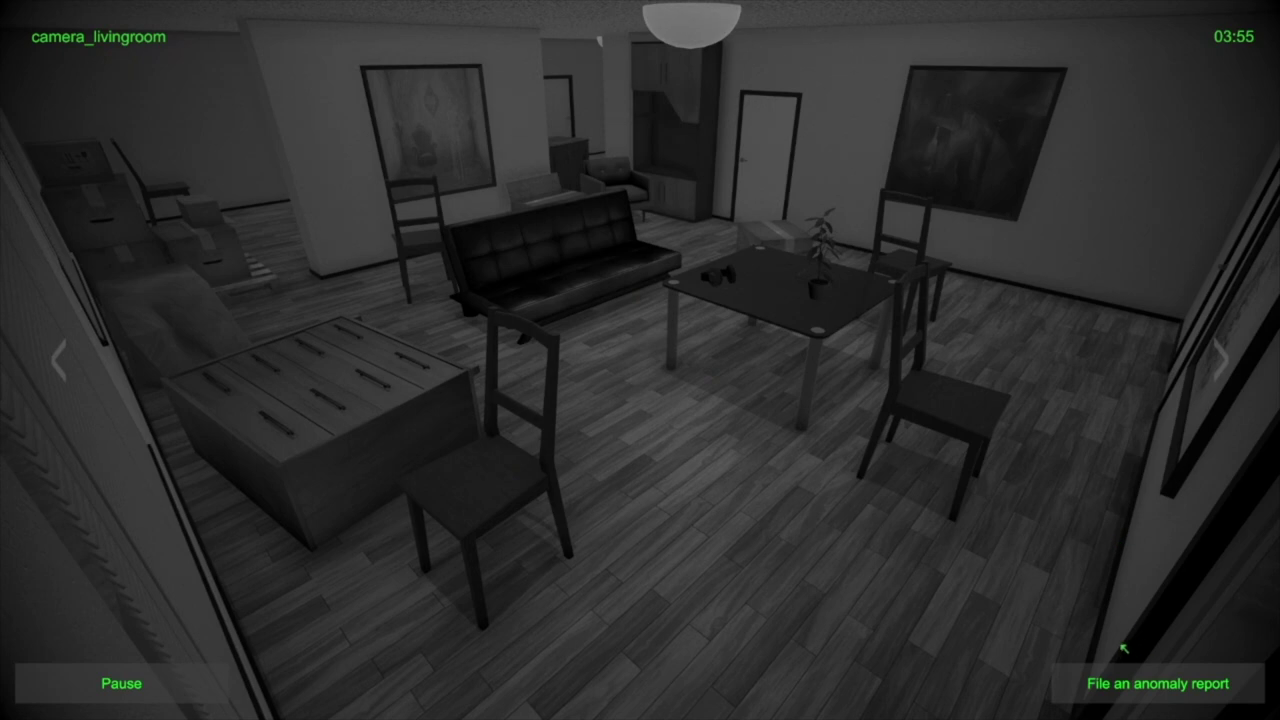
key(Right)
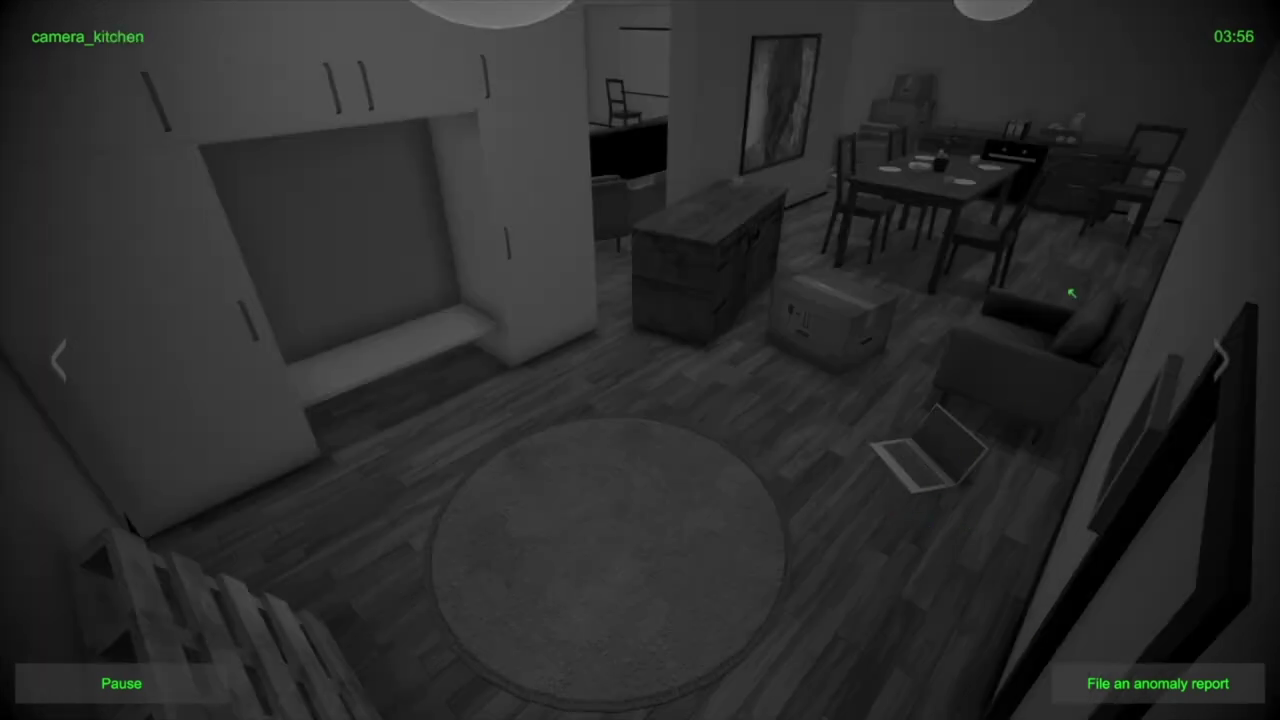
Send a Kitchen Object movement report, then switch to the toilet feed.
click(1121, 690)
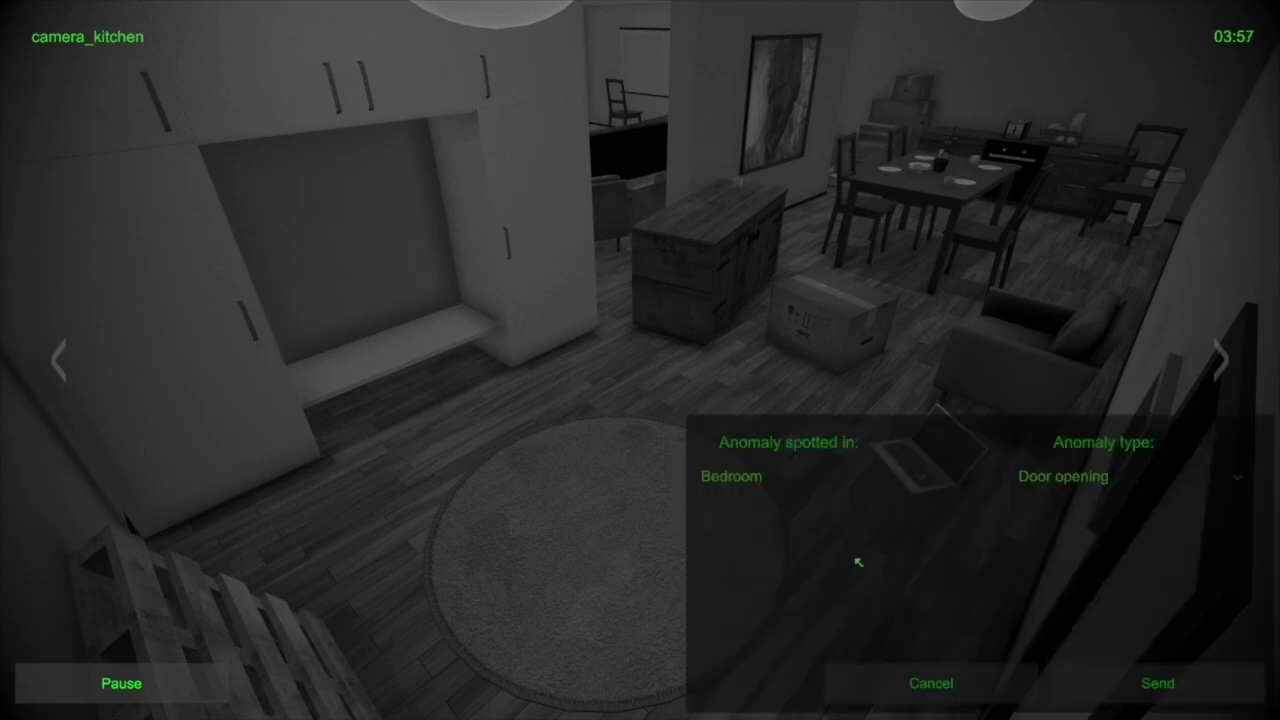
click(820, 476)
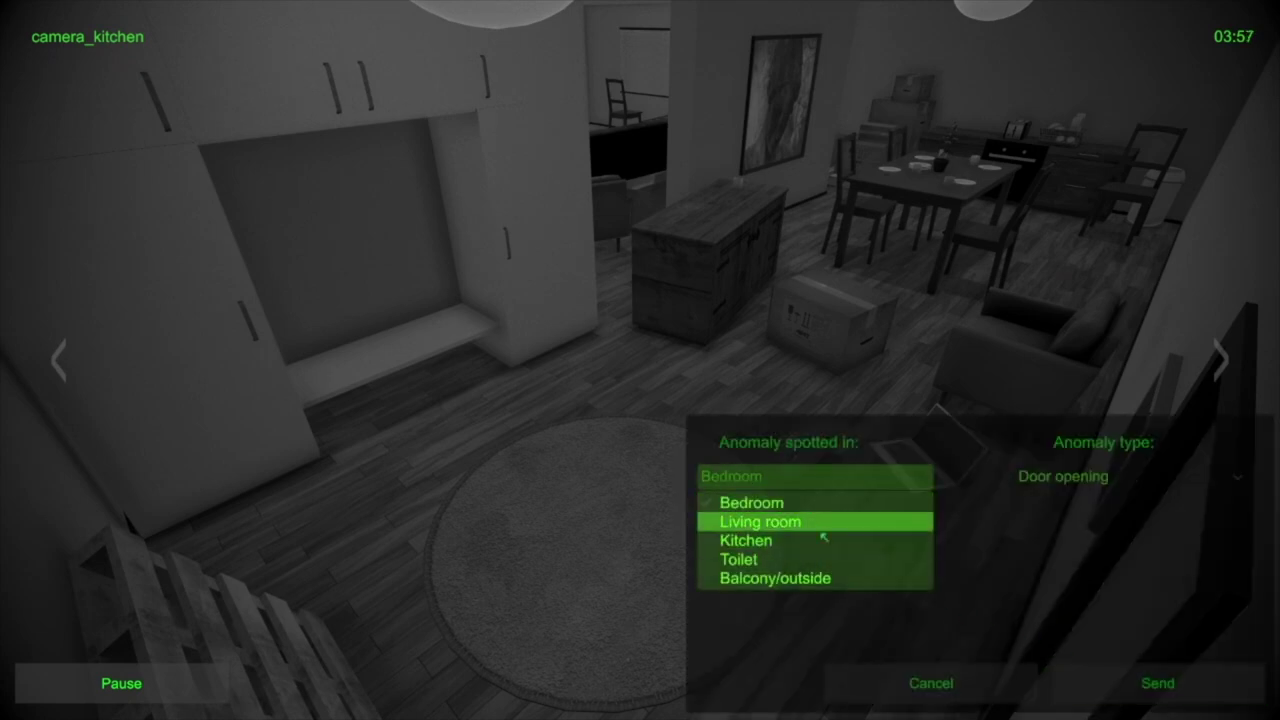
click(821, 540)
click(1058, 480)
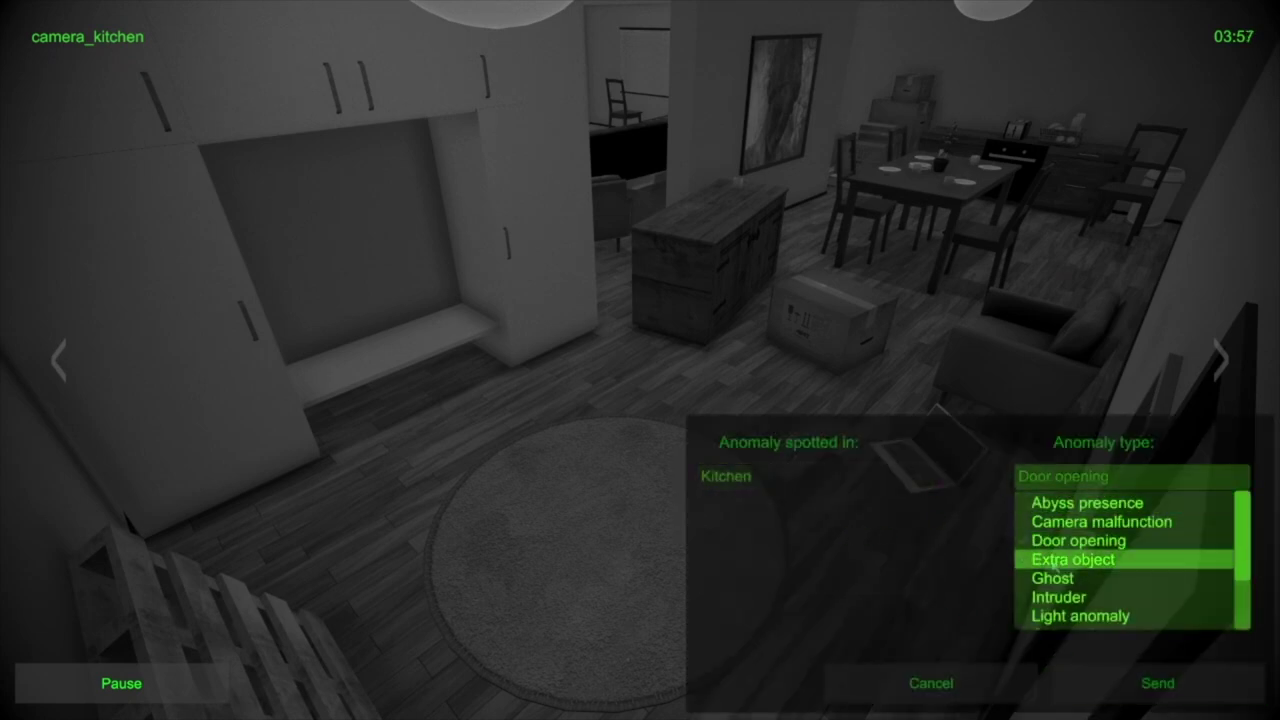
scroll(1066, 586, down, 1)
scroll(1068, 592, down, 1)
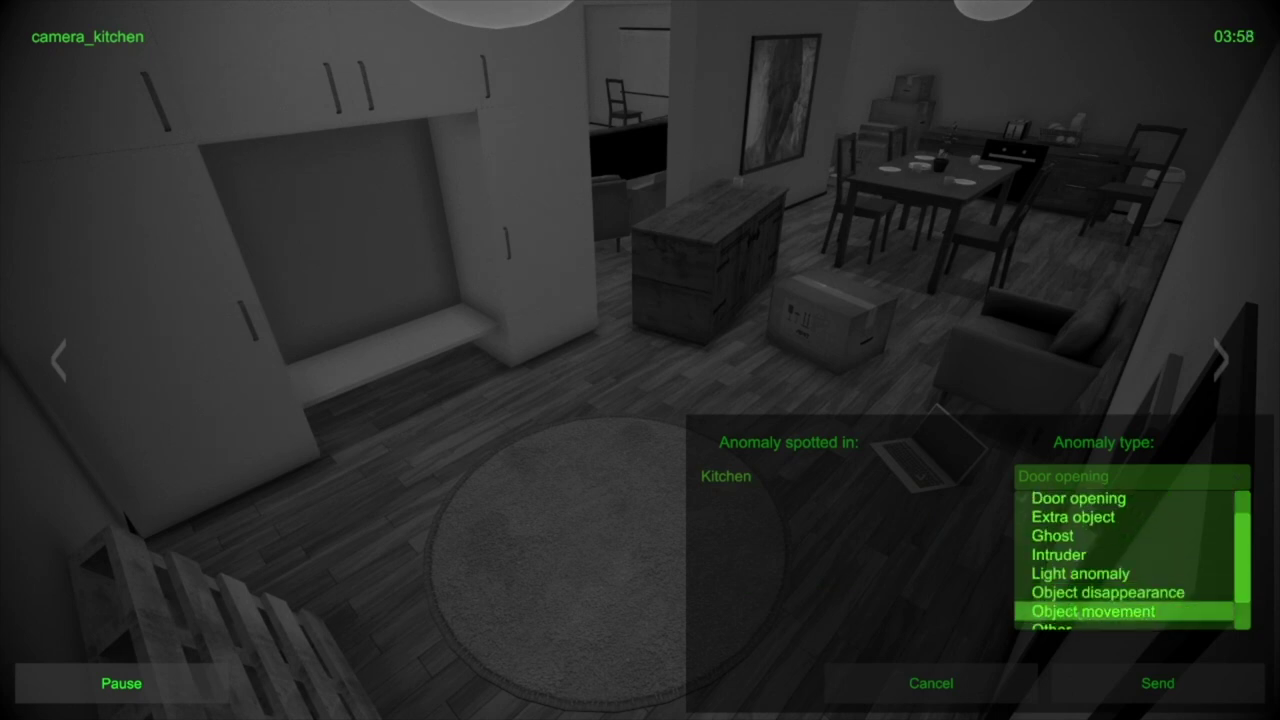
click(1076, 612)
click(1154, 684)
key(Right)
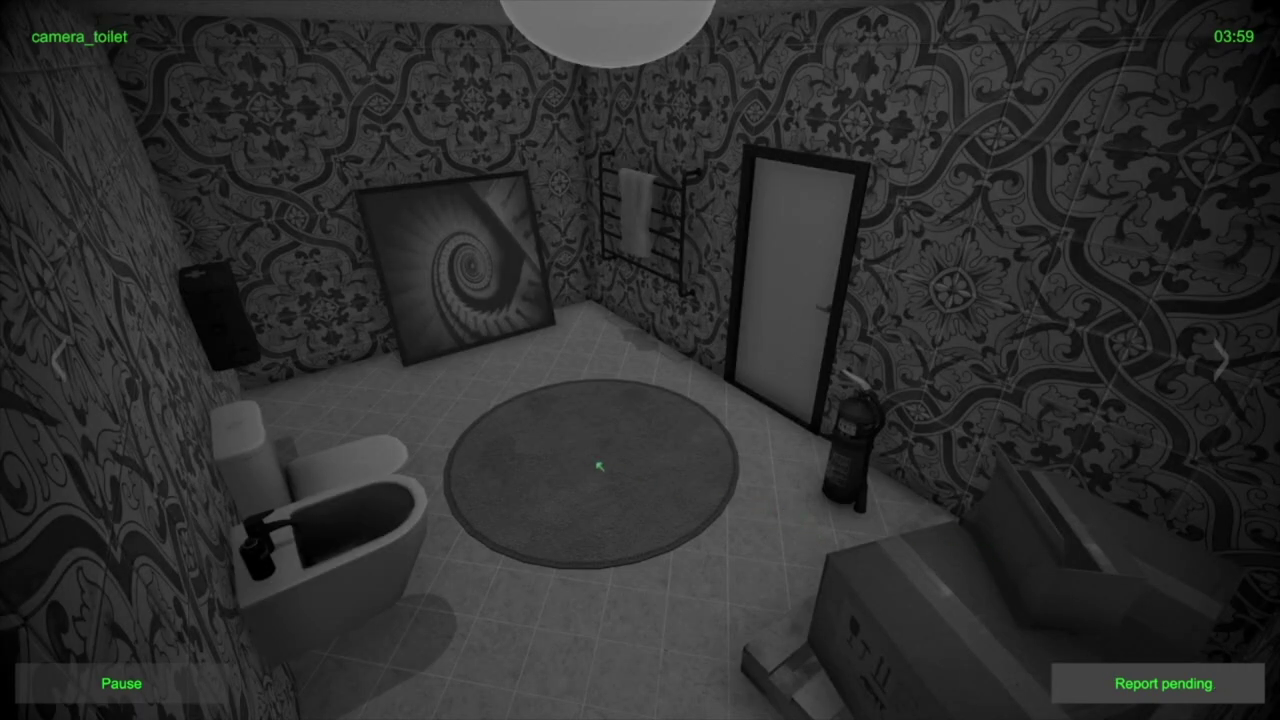
Cycle the toilet, balcony, living room, kitchen and bedroom feeds, ending on the living room camera.
key(Right)
key(Left)
key(Right)
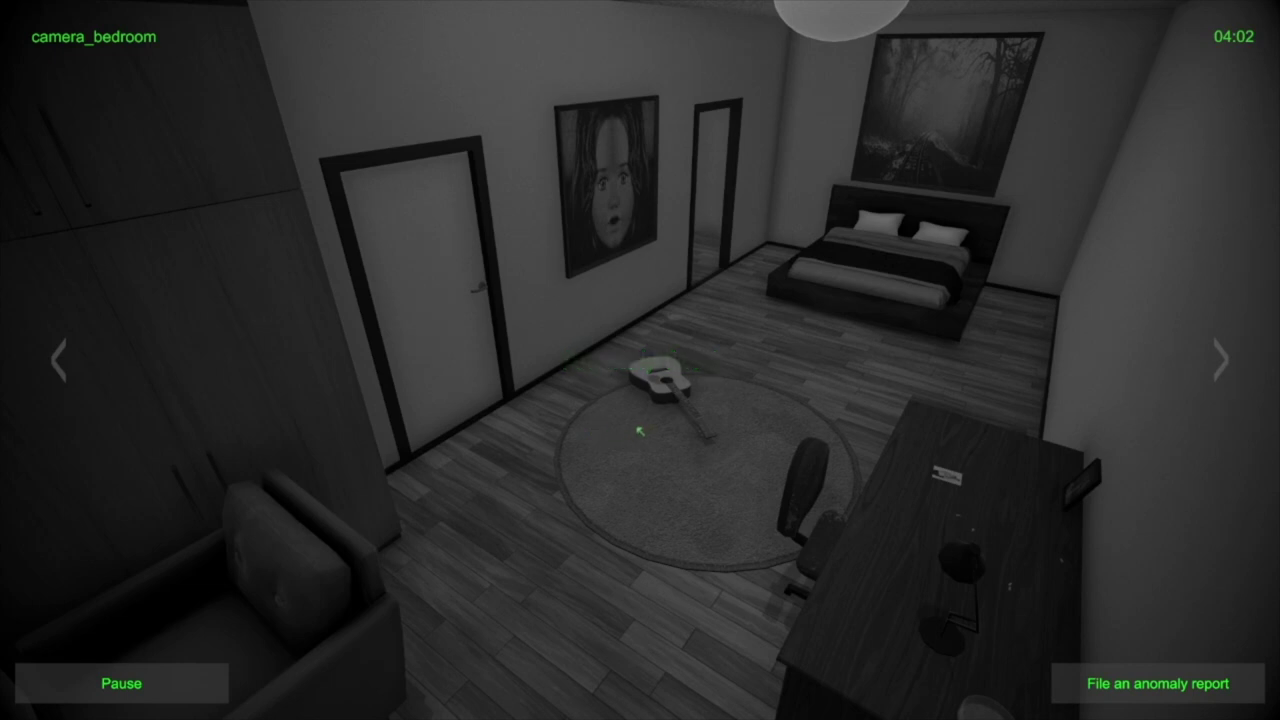
key(Left)
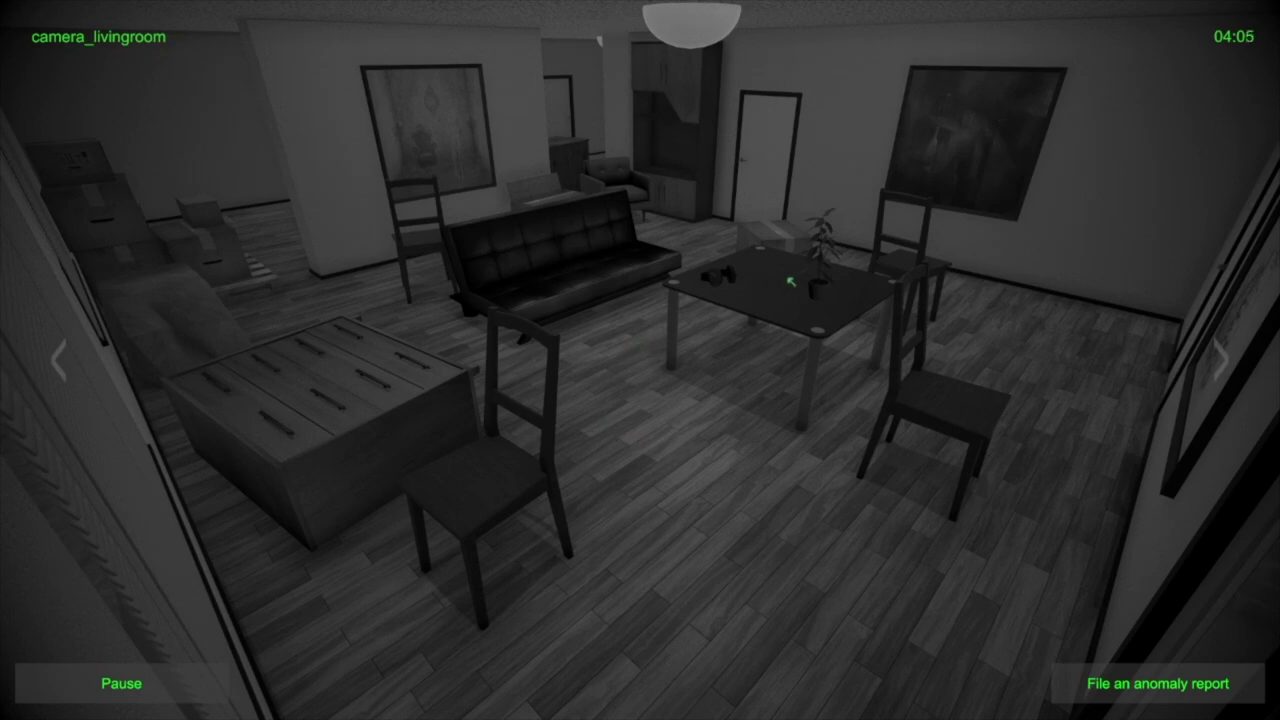
key(Right)
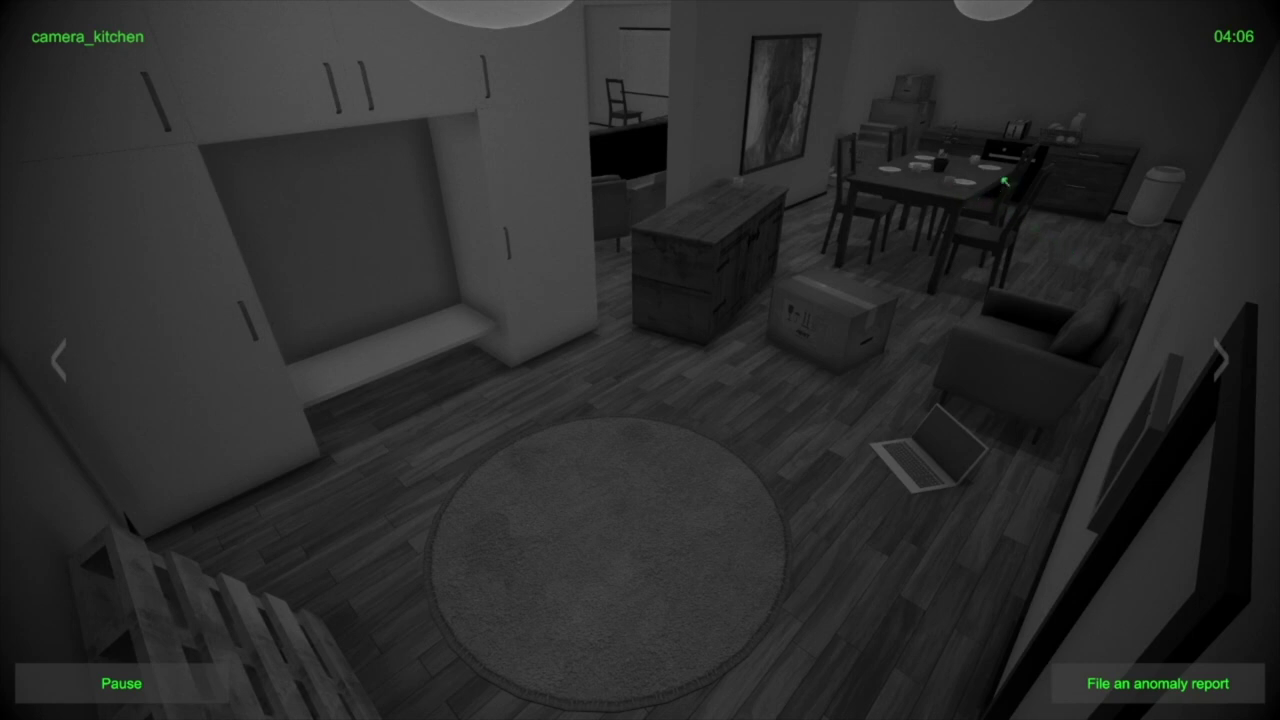
key(Right)
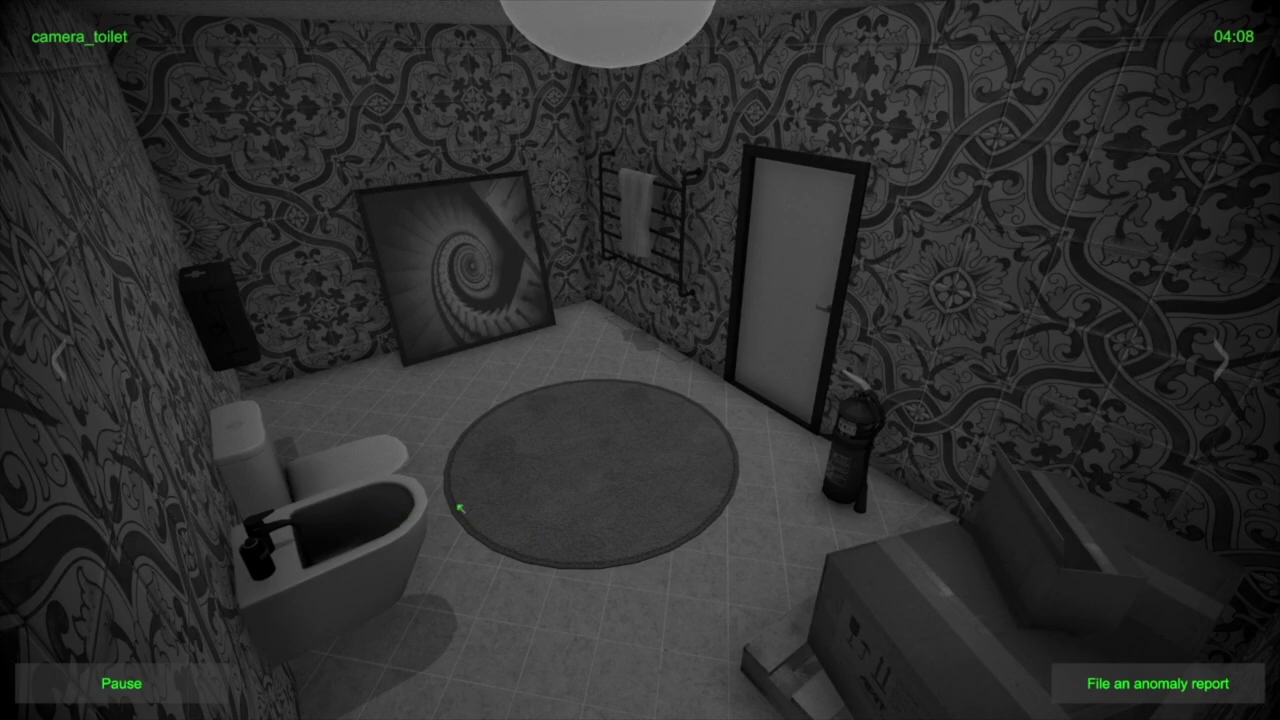
key(Right)
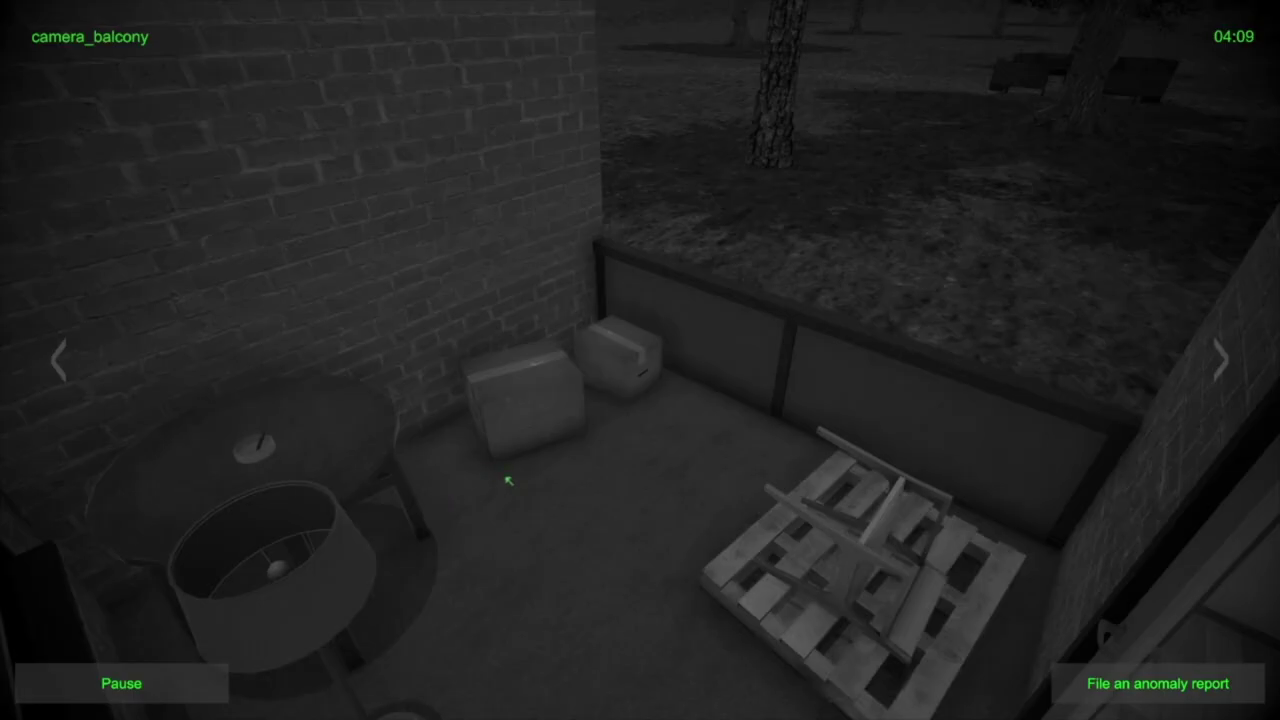
key(Left)
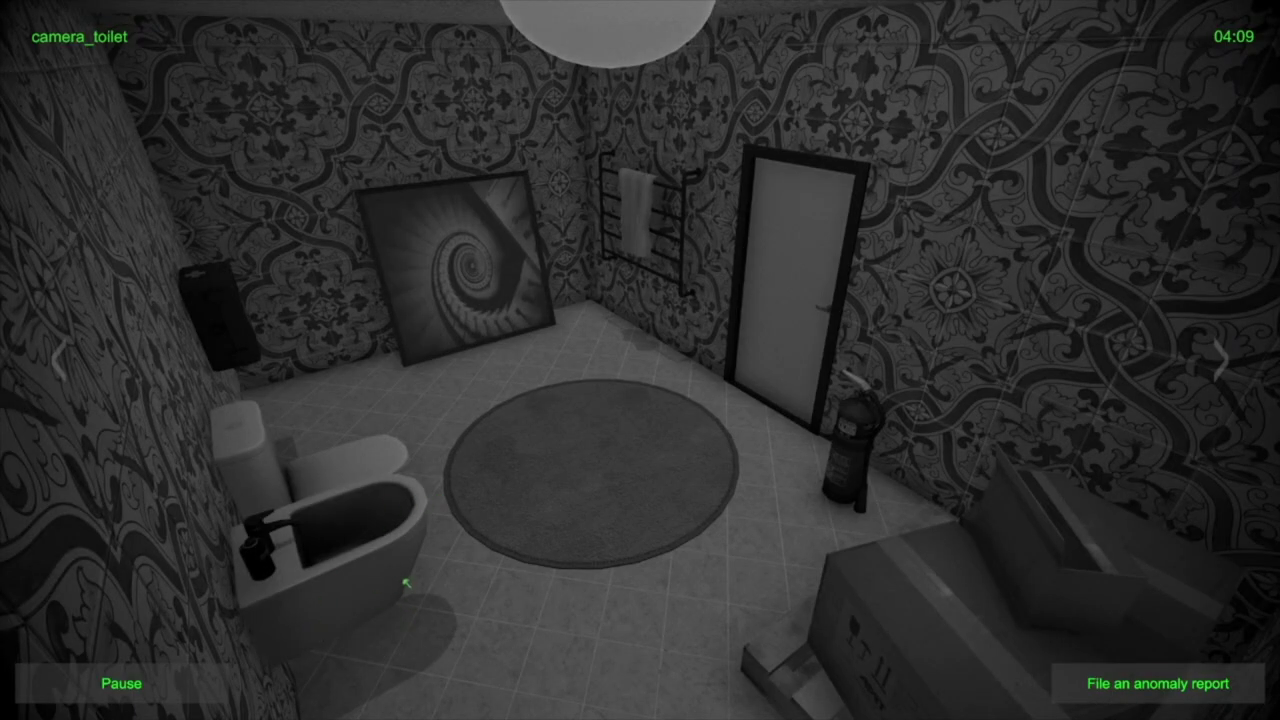
key(Right)
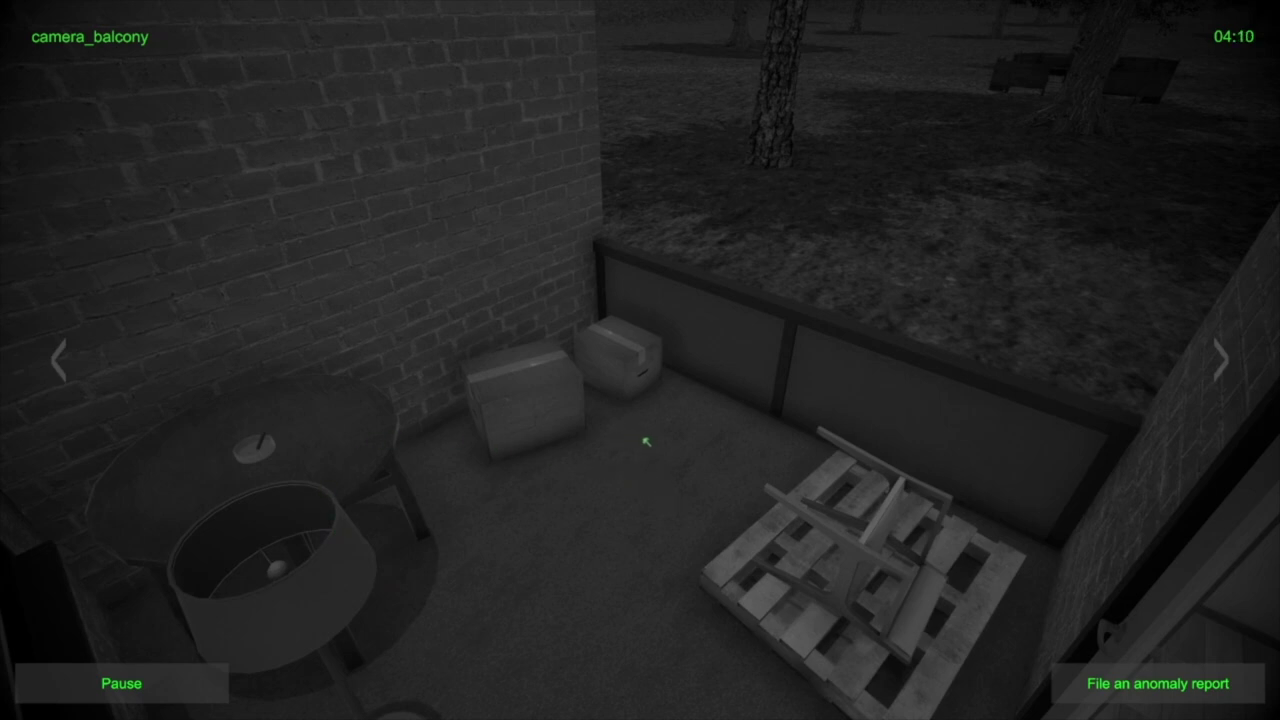
key(Right)
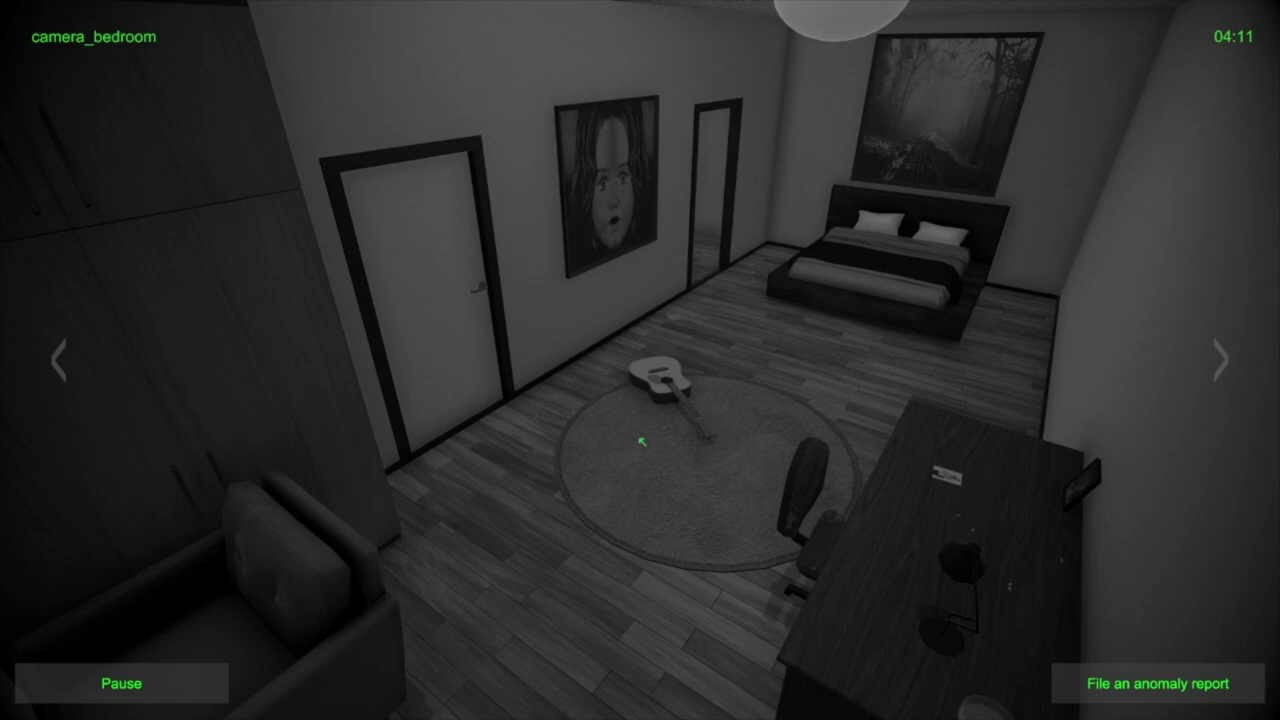
key(Right)
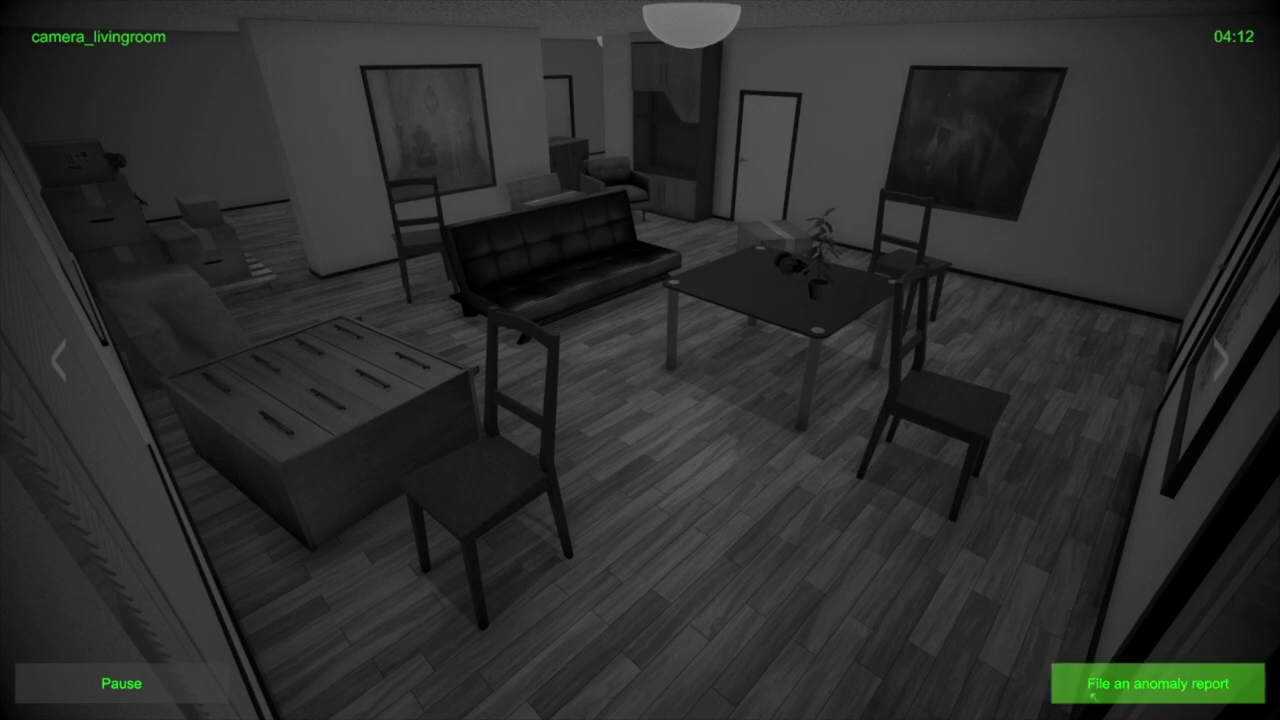
File and send an Intruder anomaly report for the Kitchen.
click(1100, 680)
click(1020, 477)
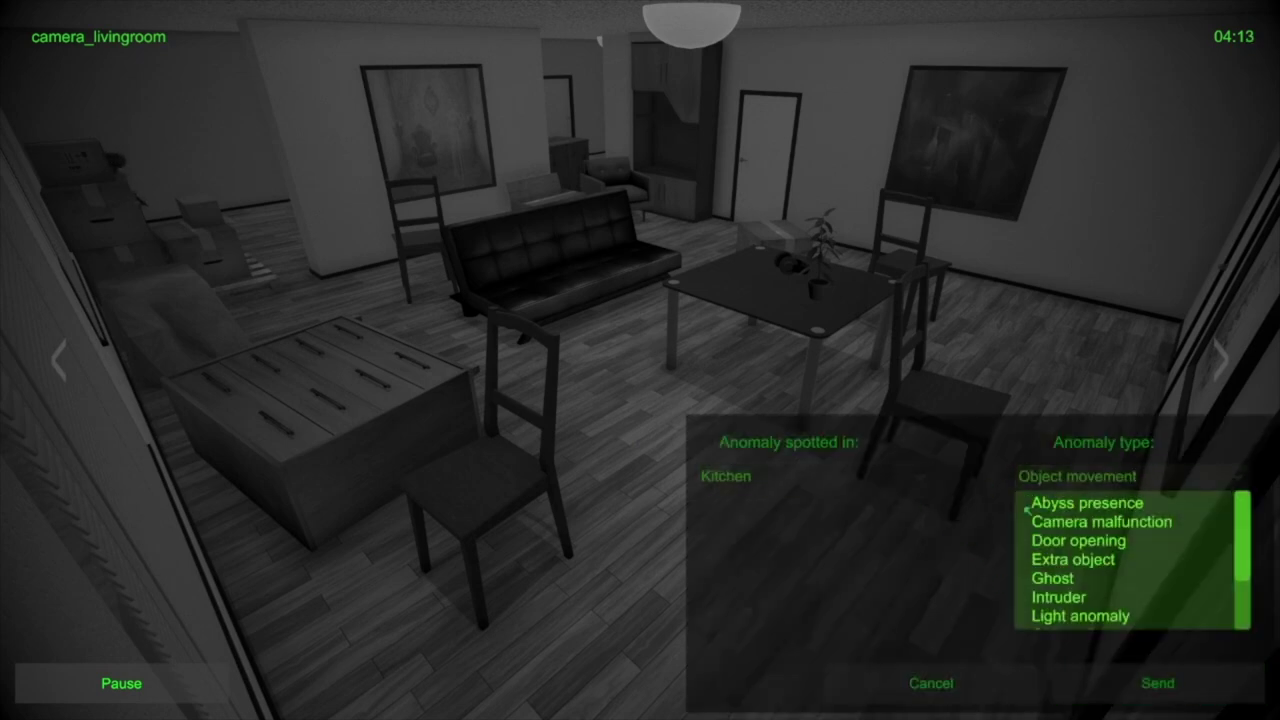
scroll(1070, 592, down, 1)
click(1060, 583)
click(1157, 683)
Flip between the kitchen and living room feeds, ending on the kitchen camera.
key(Right)
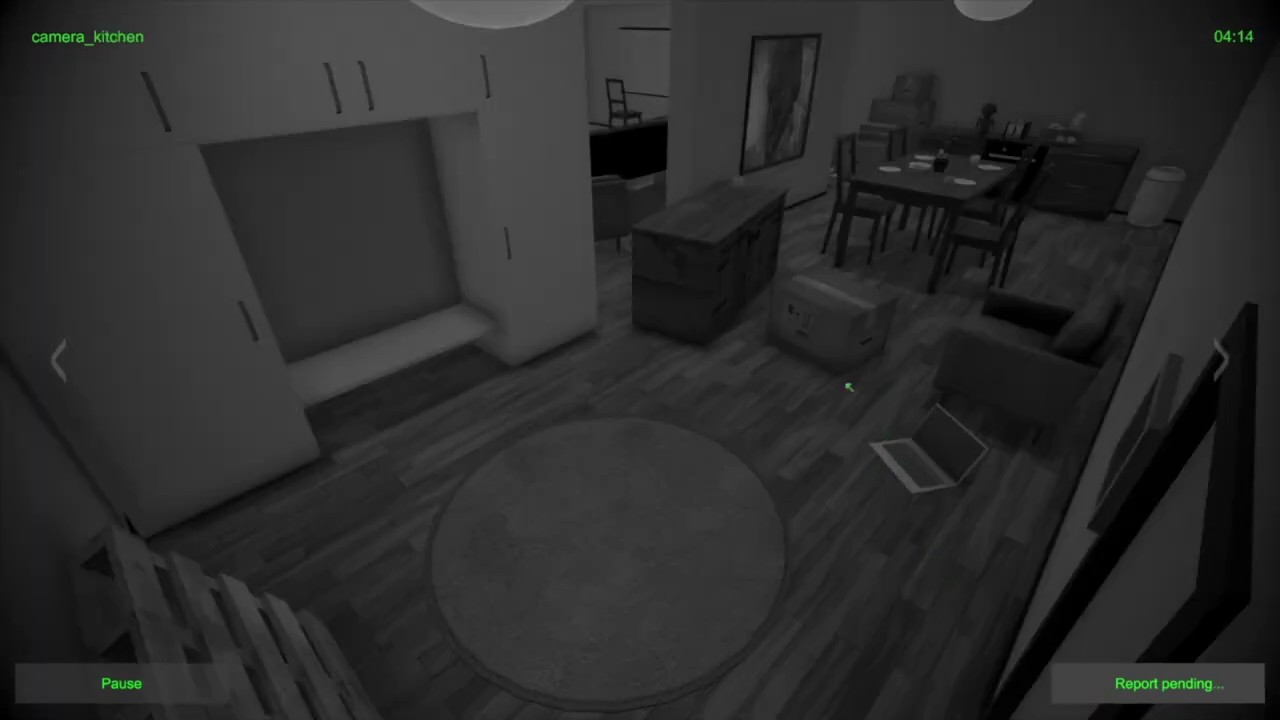
key(Left)
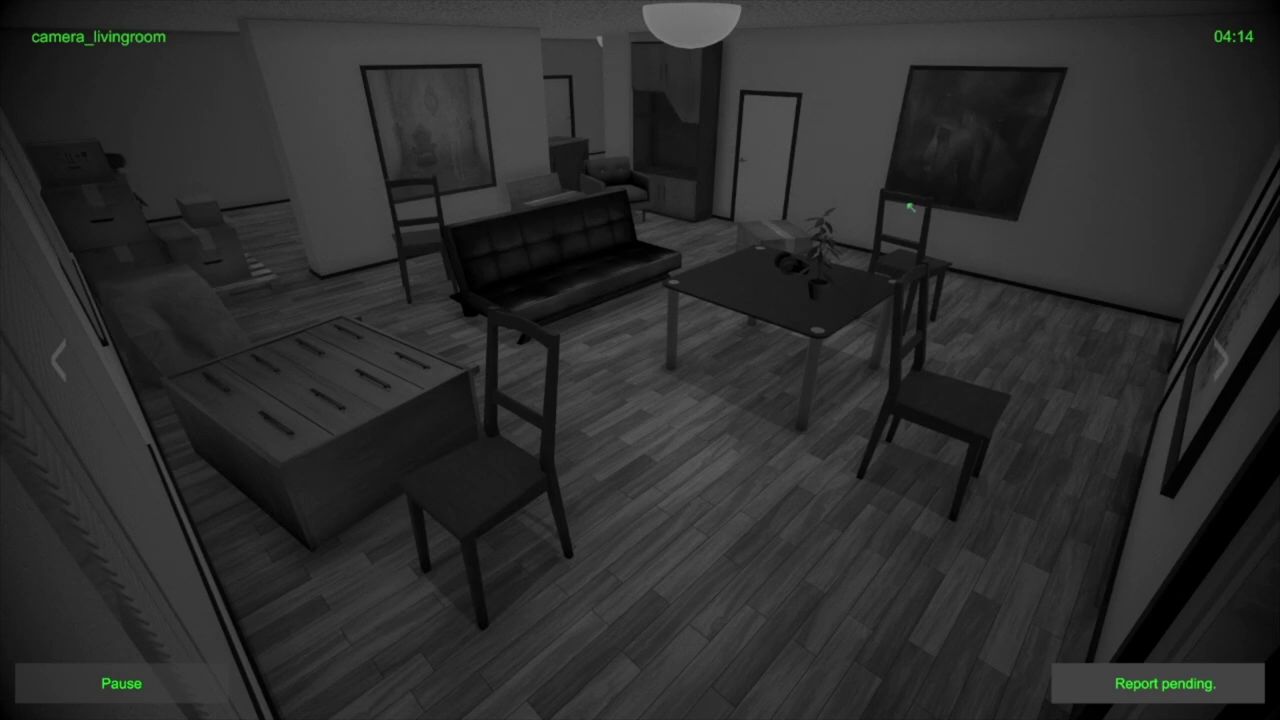
key(Right)
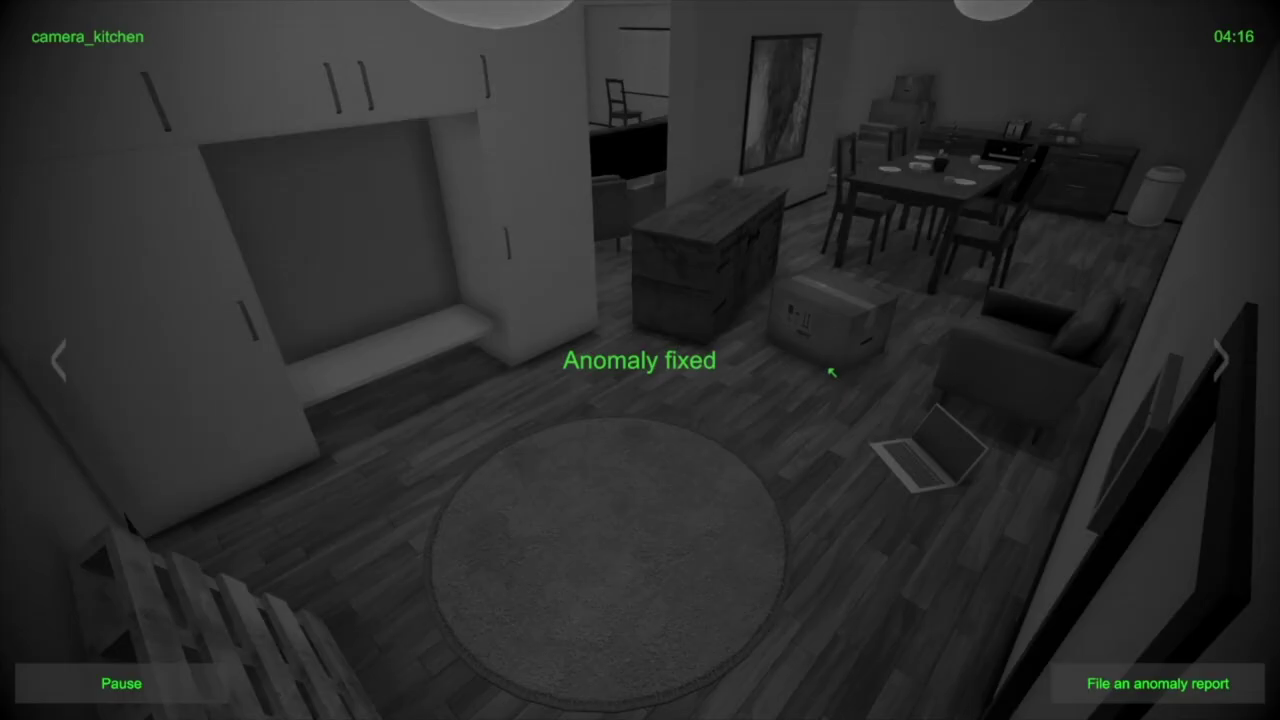
Step through the toilet, balcony and bedroom feeds, then back to the living room camera.
key(Right)
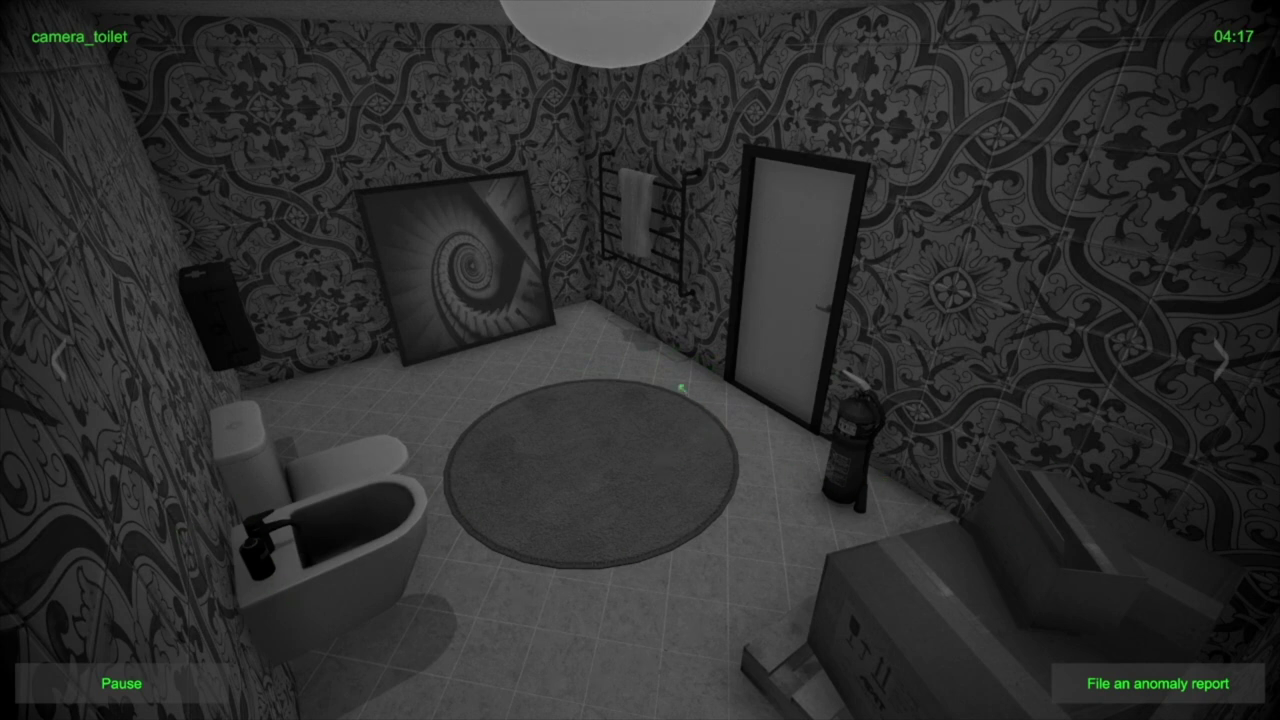
key(Right)
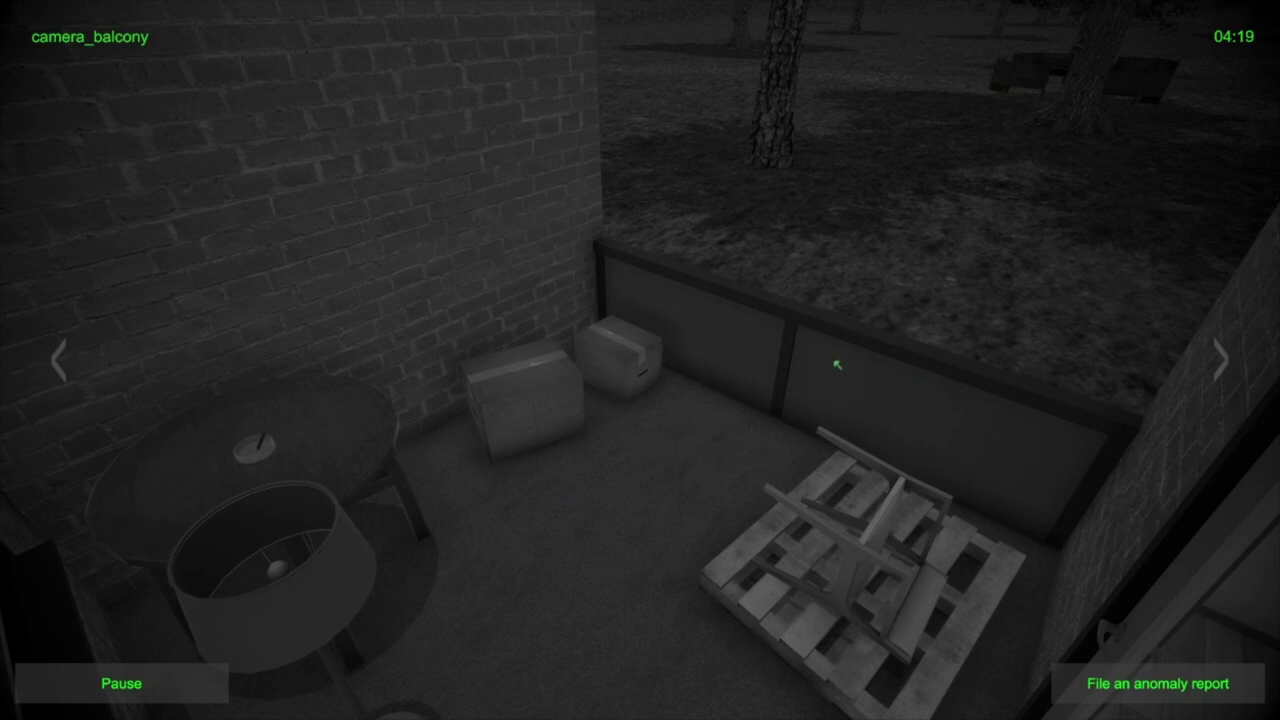
key(Right)
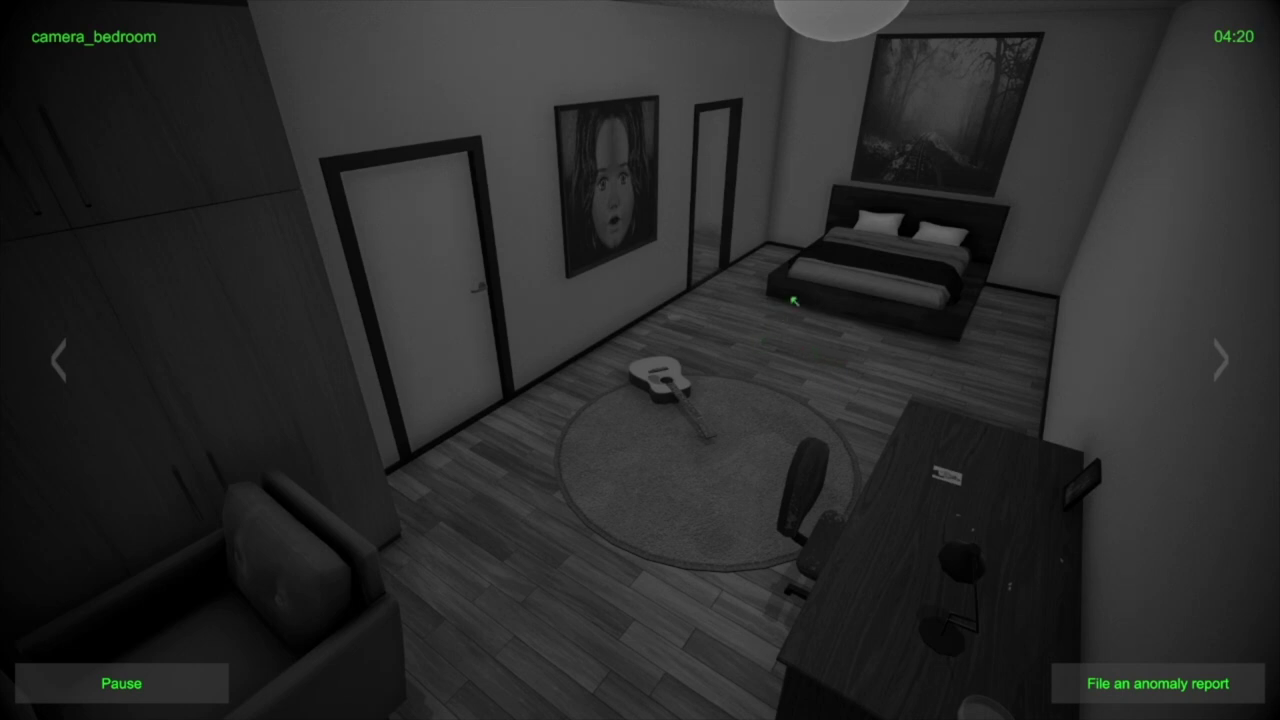
key(Left)
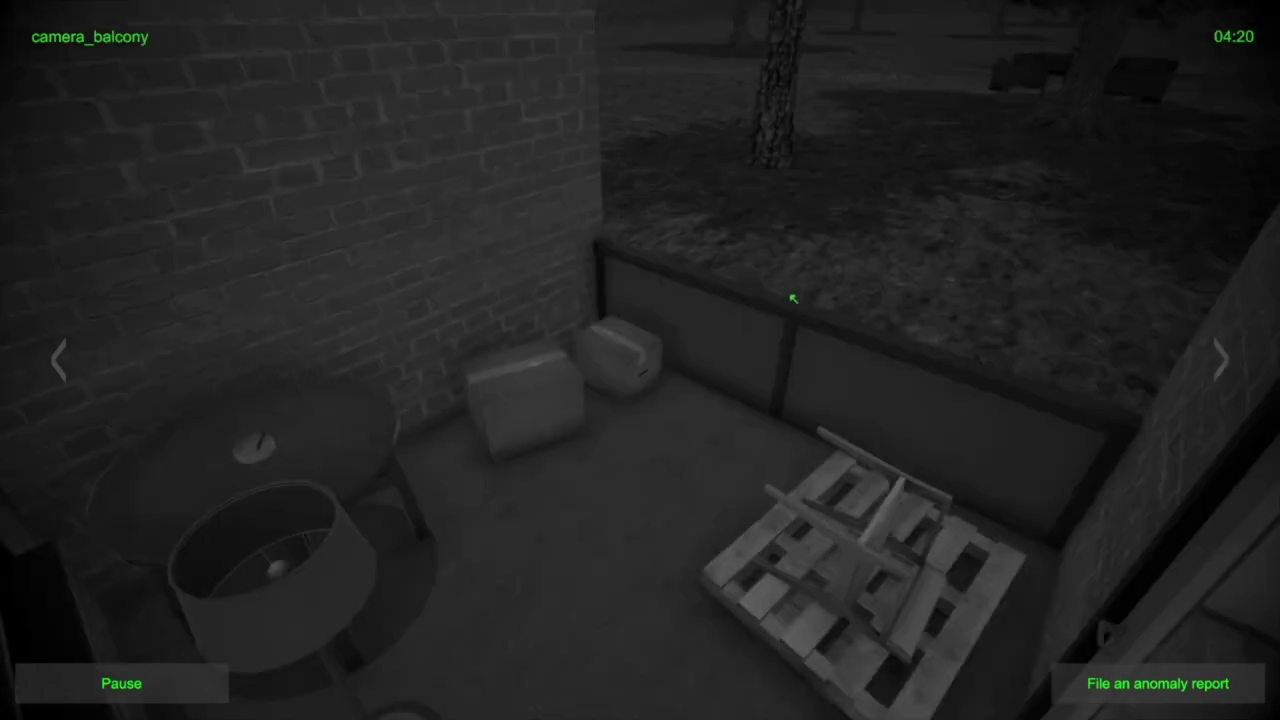
key(Left)
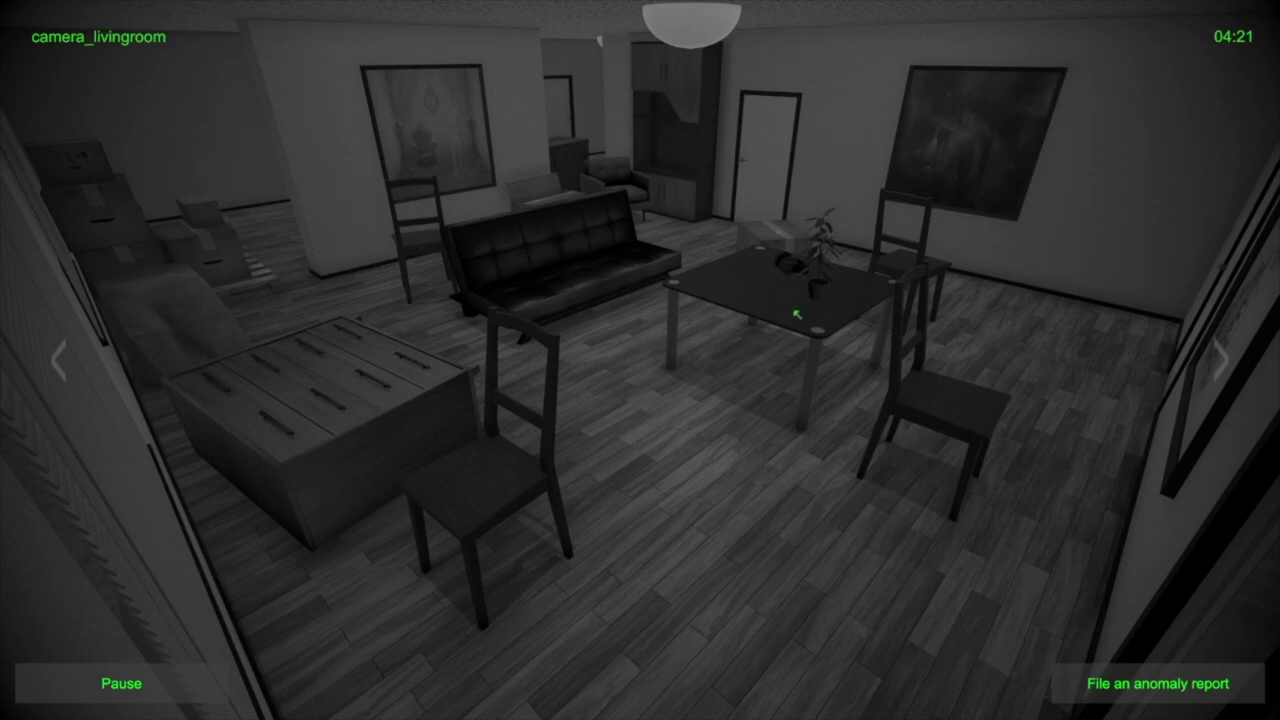
File and send an Object movement anomaly report for the Living room.
click(1116, 669)
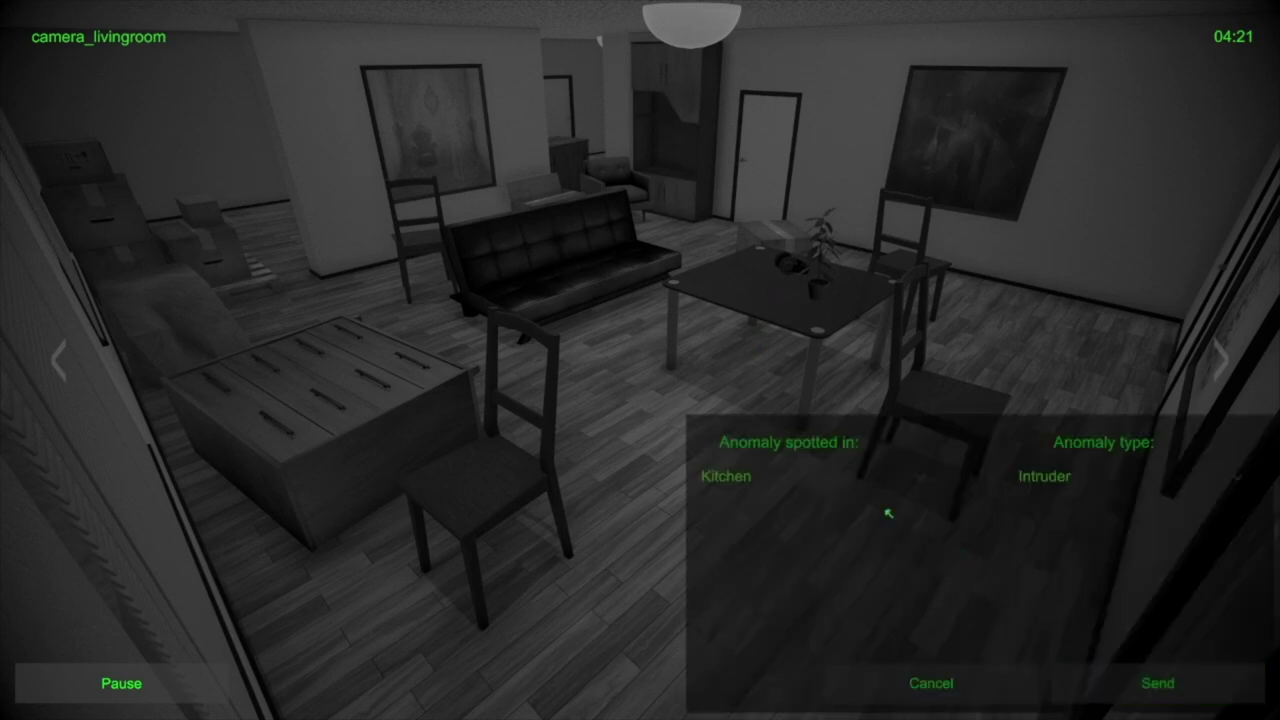
click(878, 477)
click(870, 527)
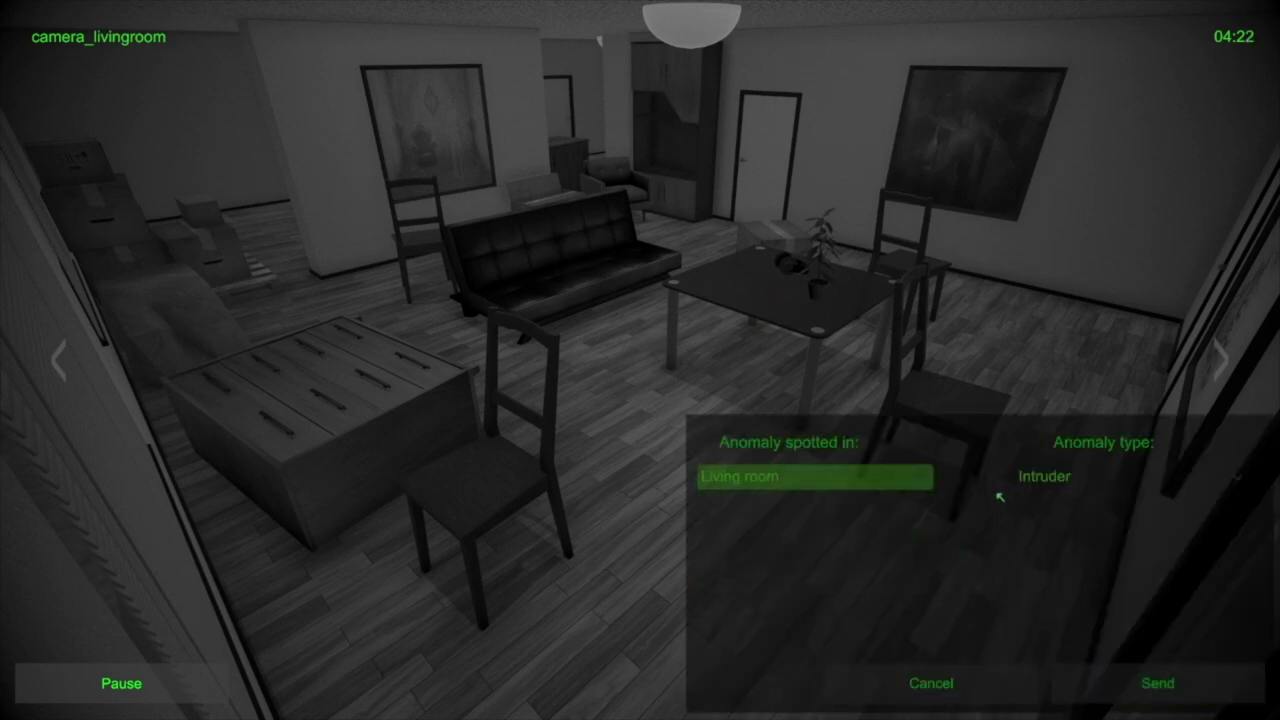
click(1012, 482)
scroll(1066, 578, down, 2)
click(1079, 598)
click(1090, 679)
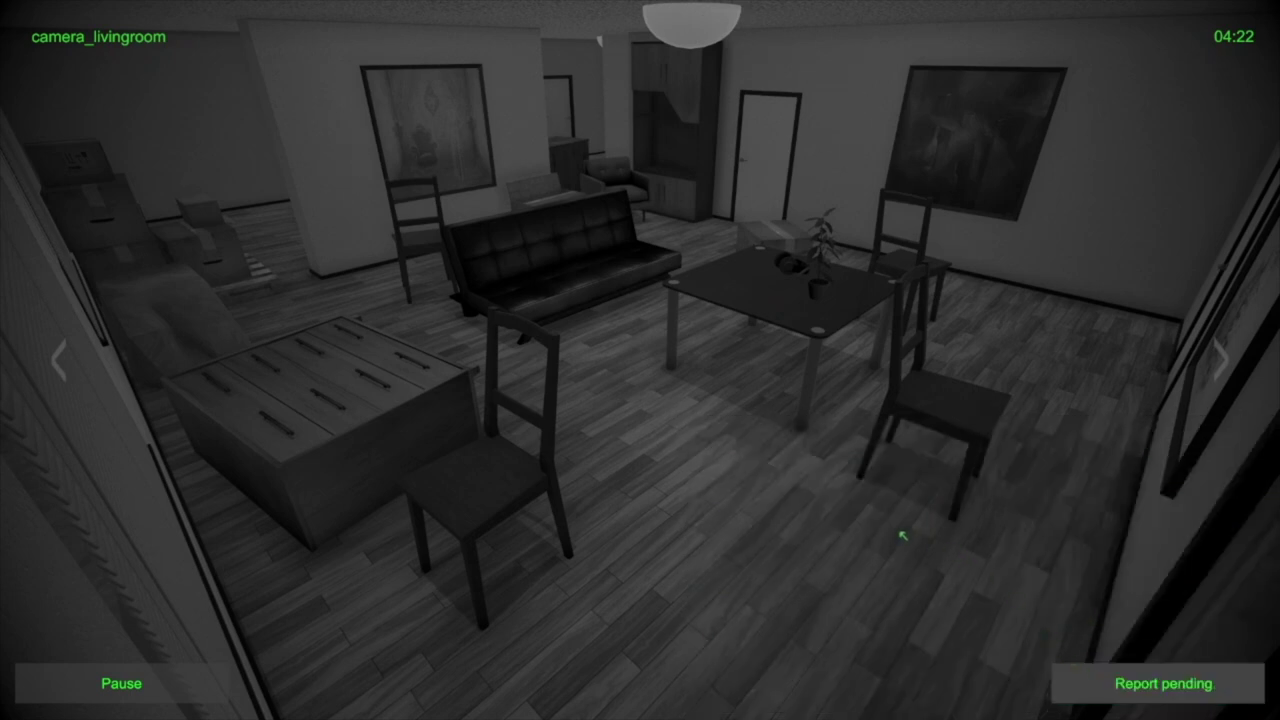
Check the kitchen and toilet feeds, returning to the kitchen camera.
key(Right)
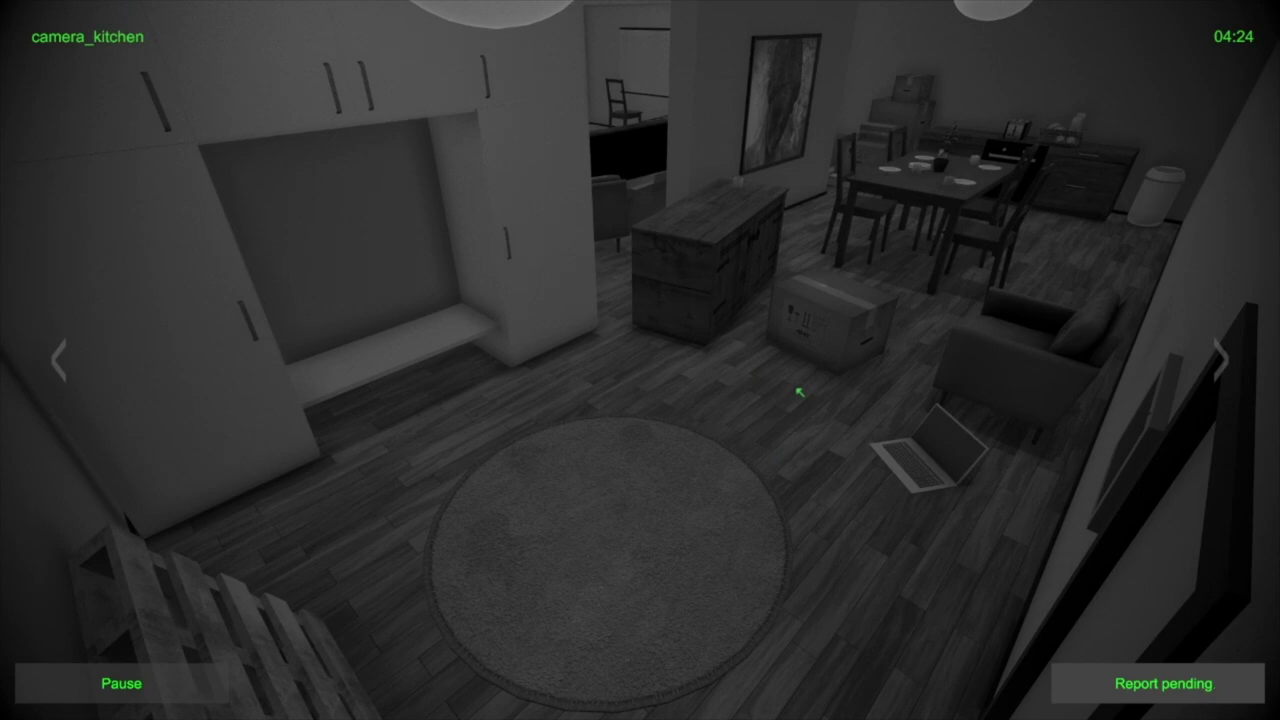
key(Right)
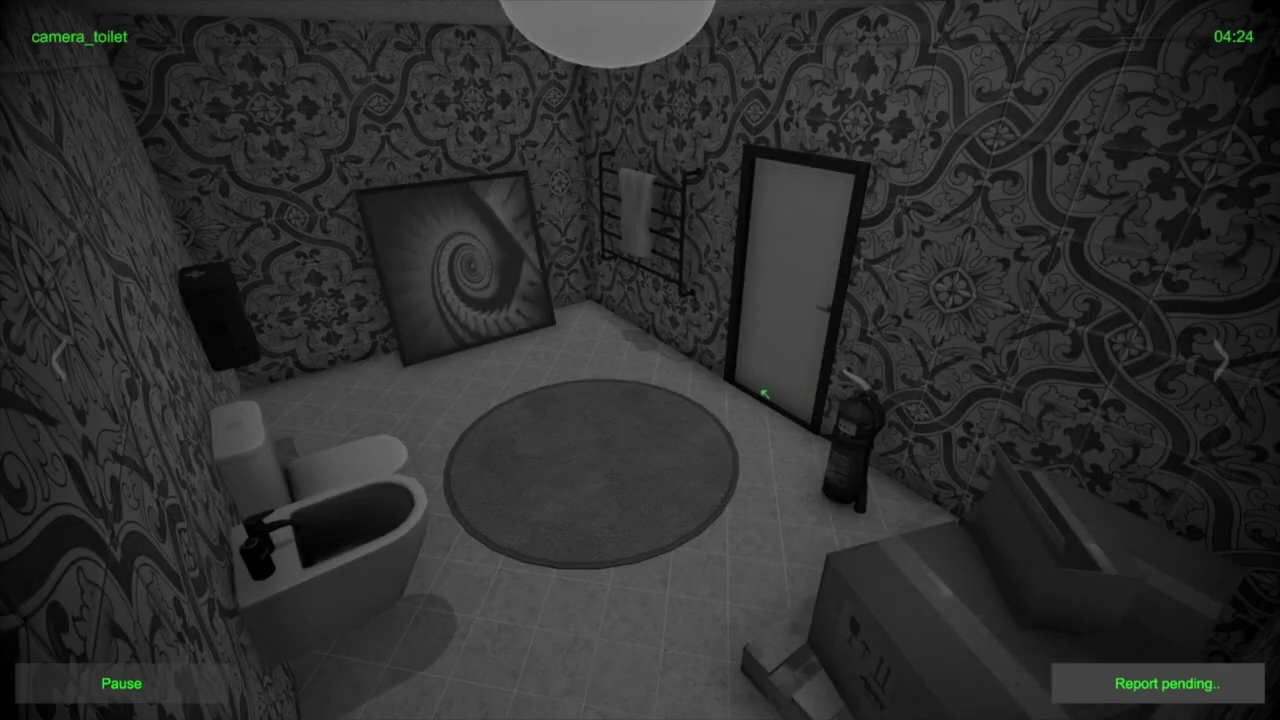
key(Left)
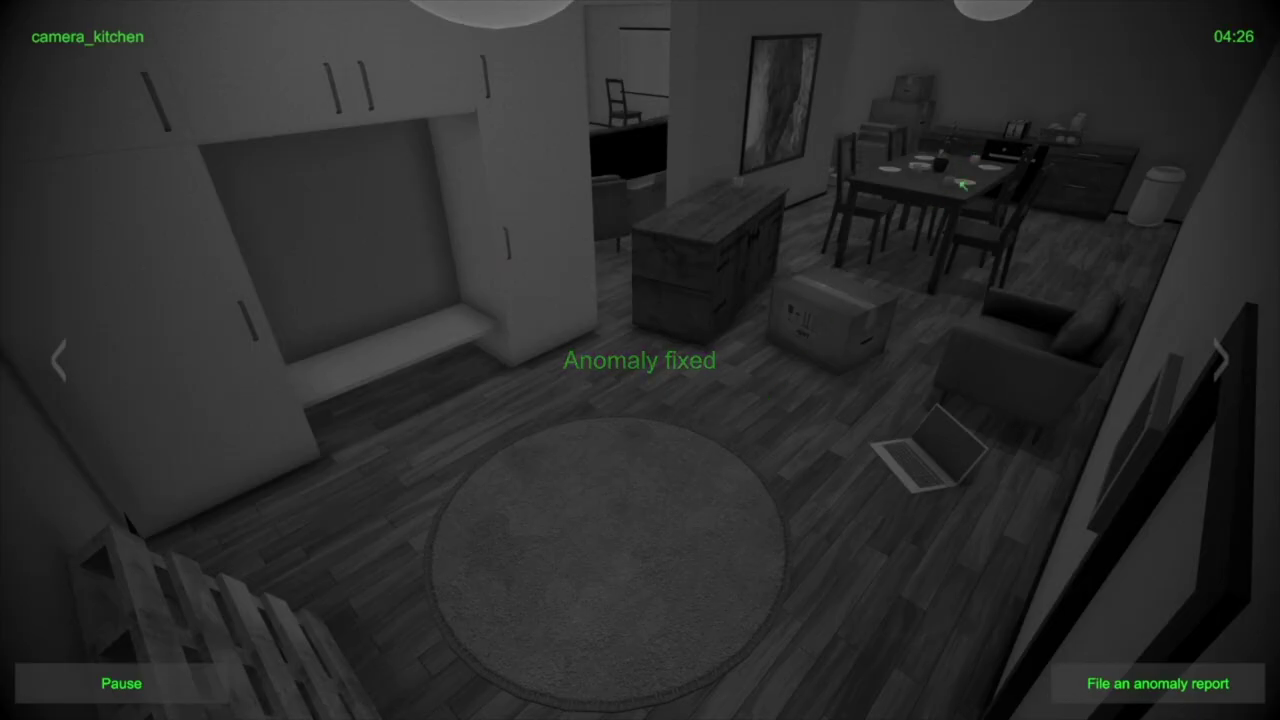
File and send an Object movement anomaly report for the Kitchen.
click(1119, 671)
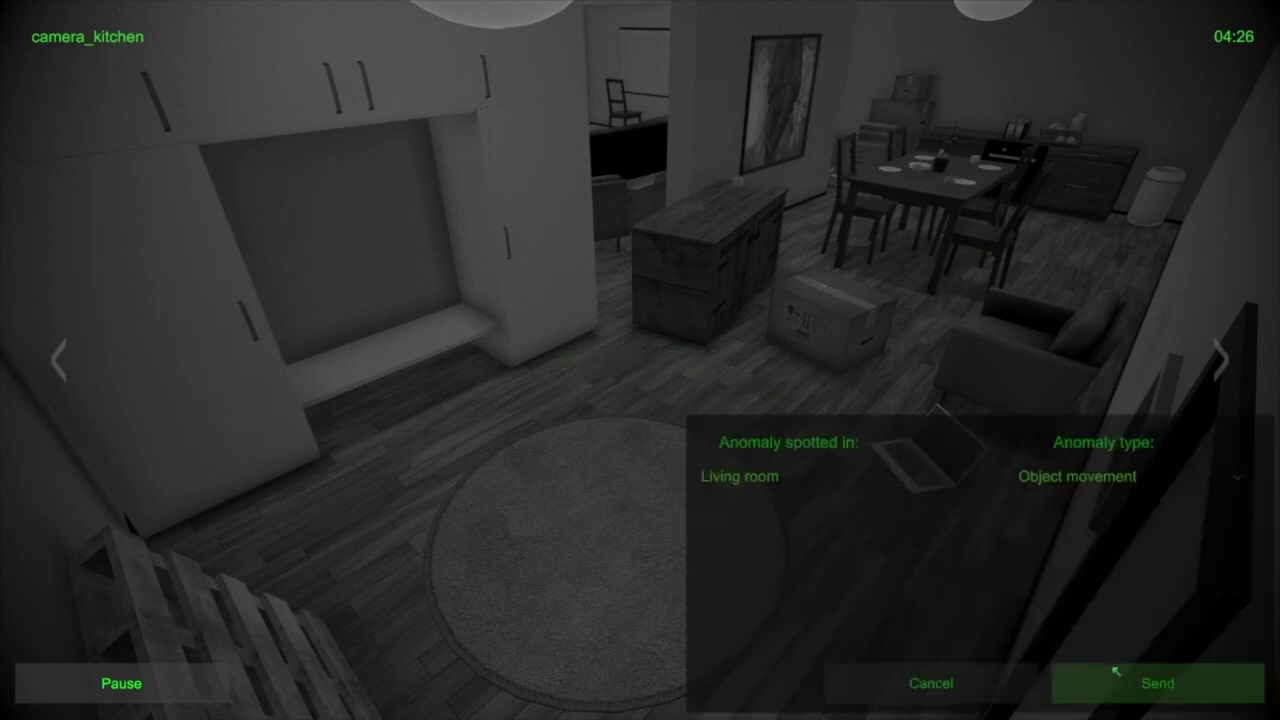
click(887, 478)
click(850, 540)
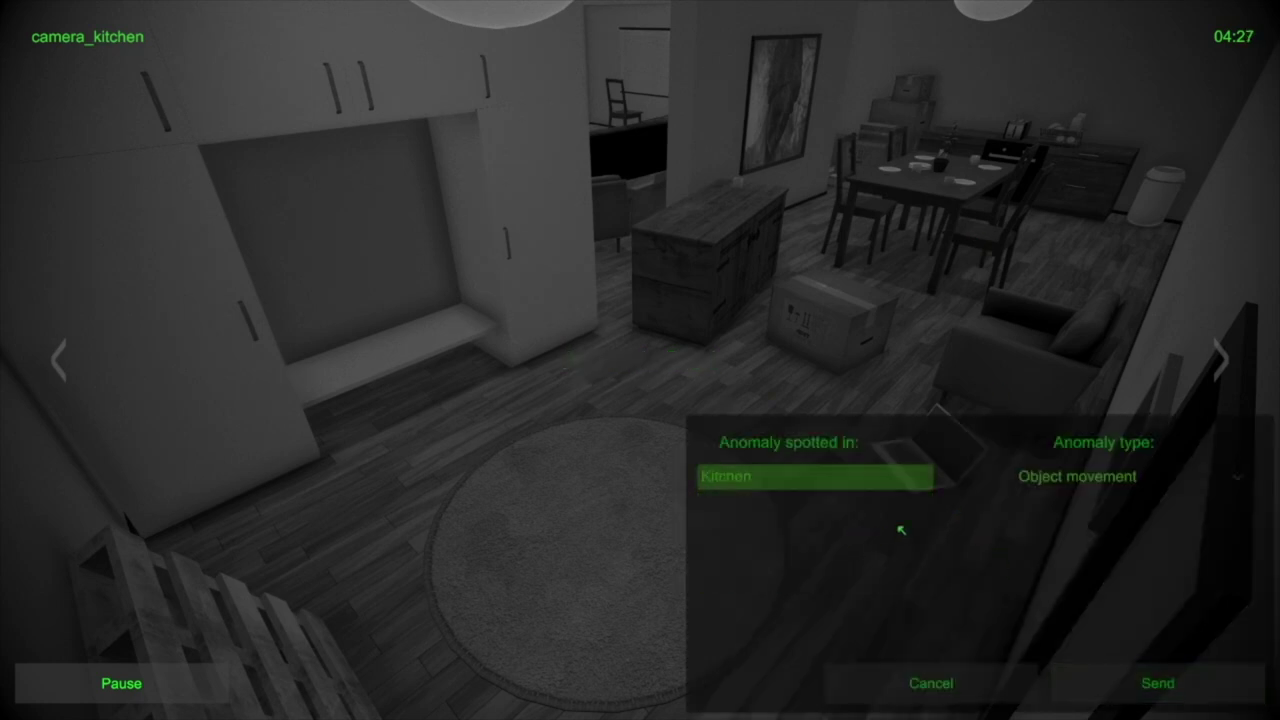
click(1070, 477)
click(909, 573)
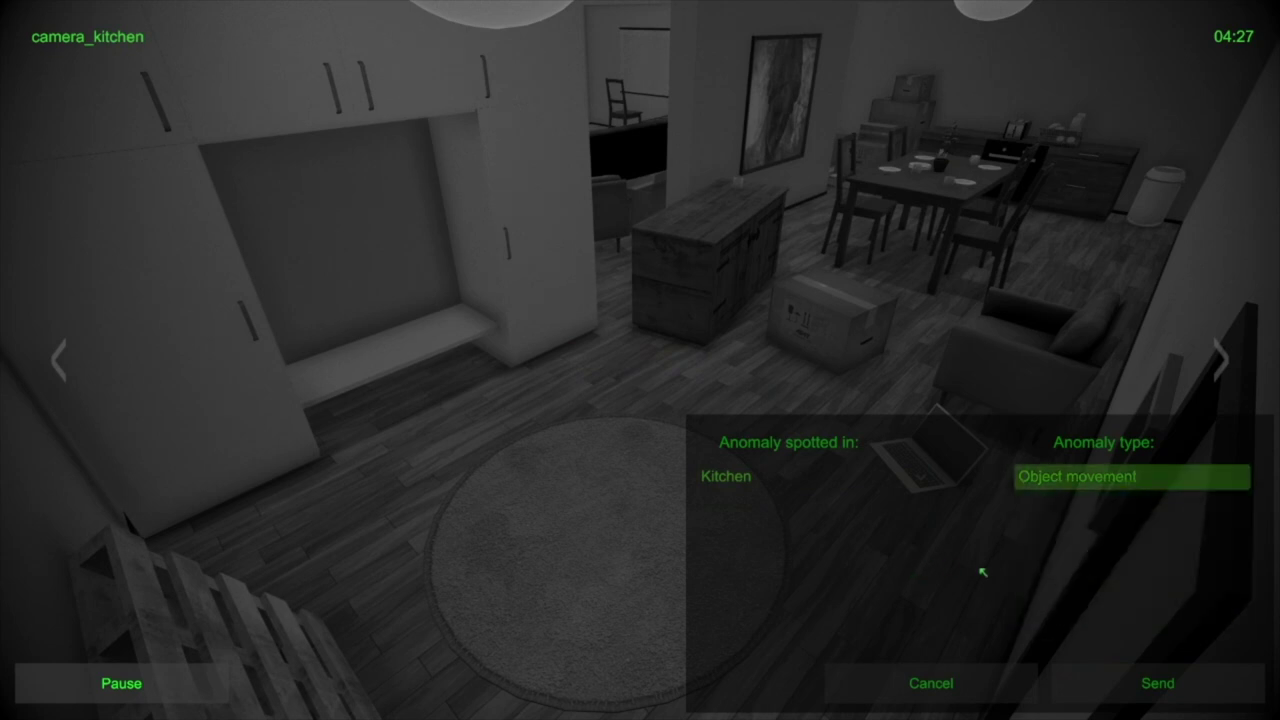
click(1116, 671)
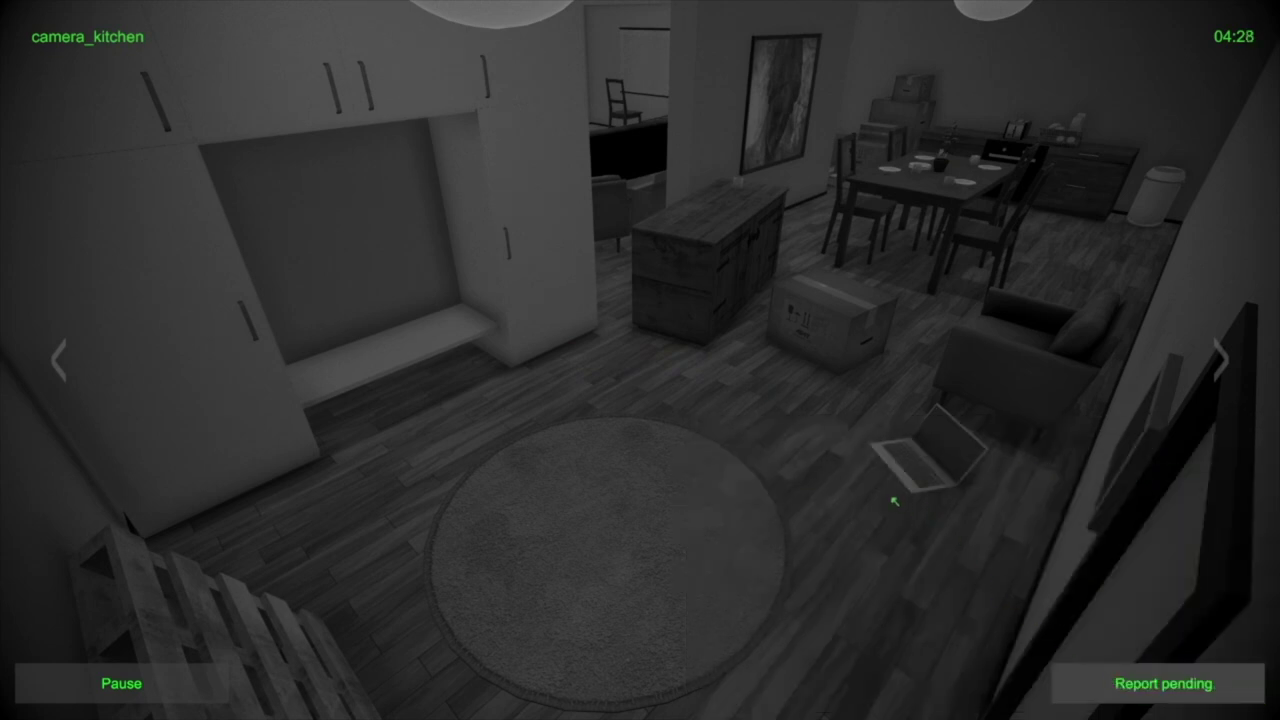
Flip between the toilet and kitchen feeds, then move through balcony to the bedroom camera.
key(Left)
key(Right)
key(Left)
key(Right)
key(Left)
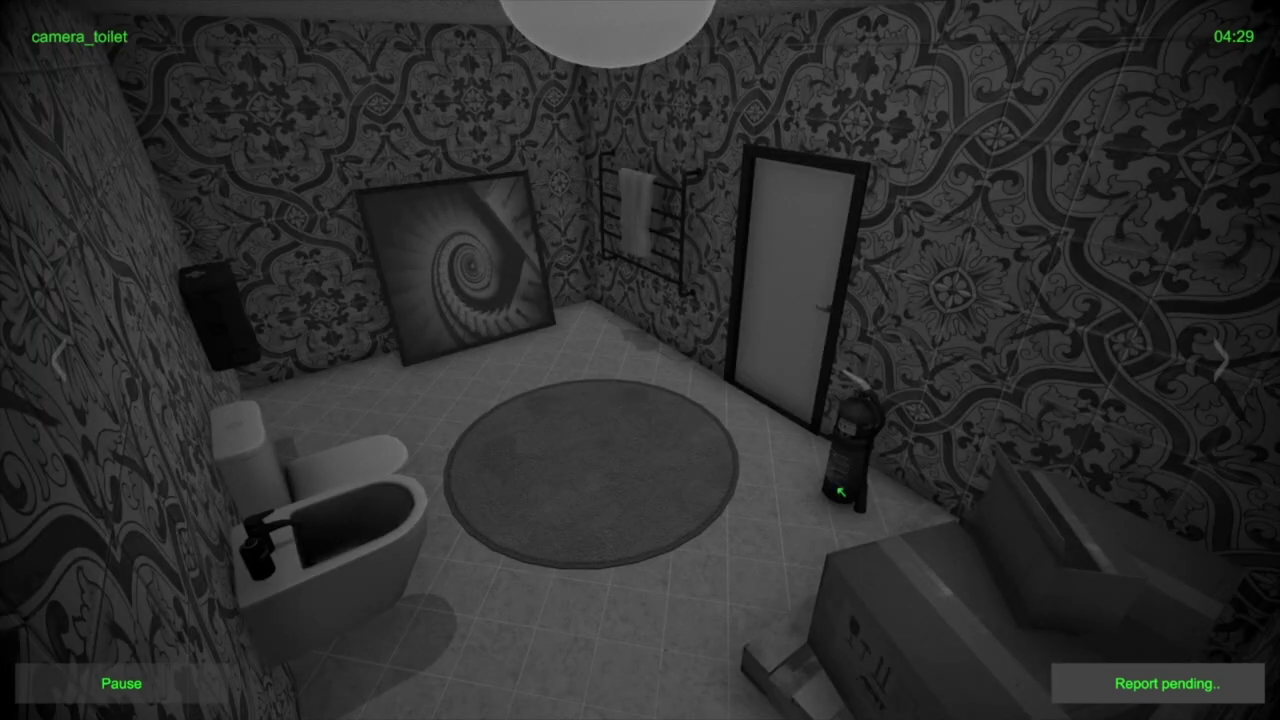
key(Left)
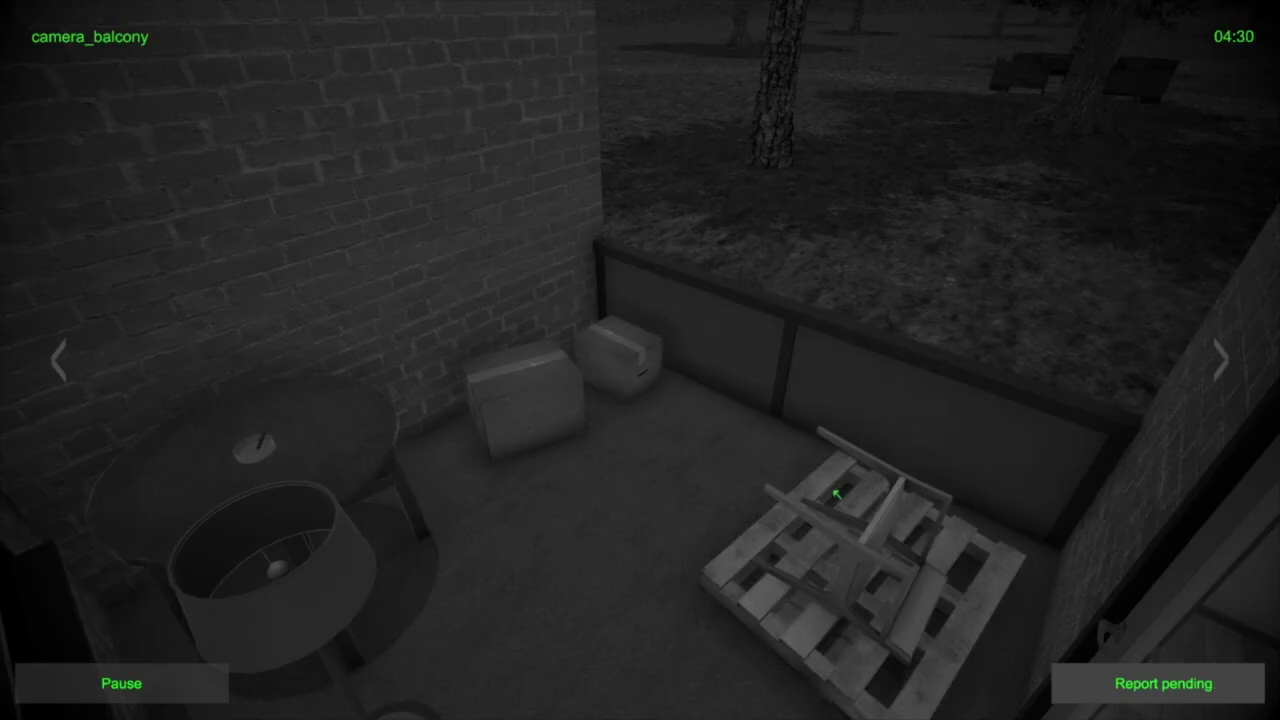
key(Left)
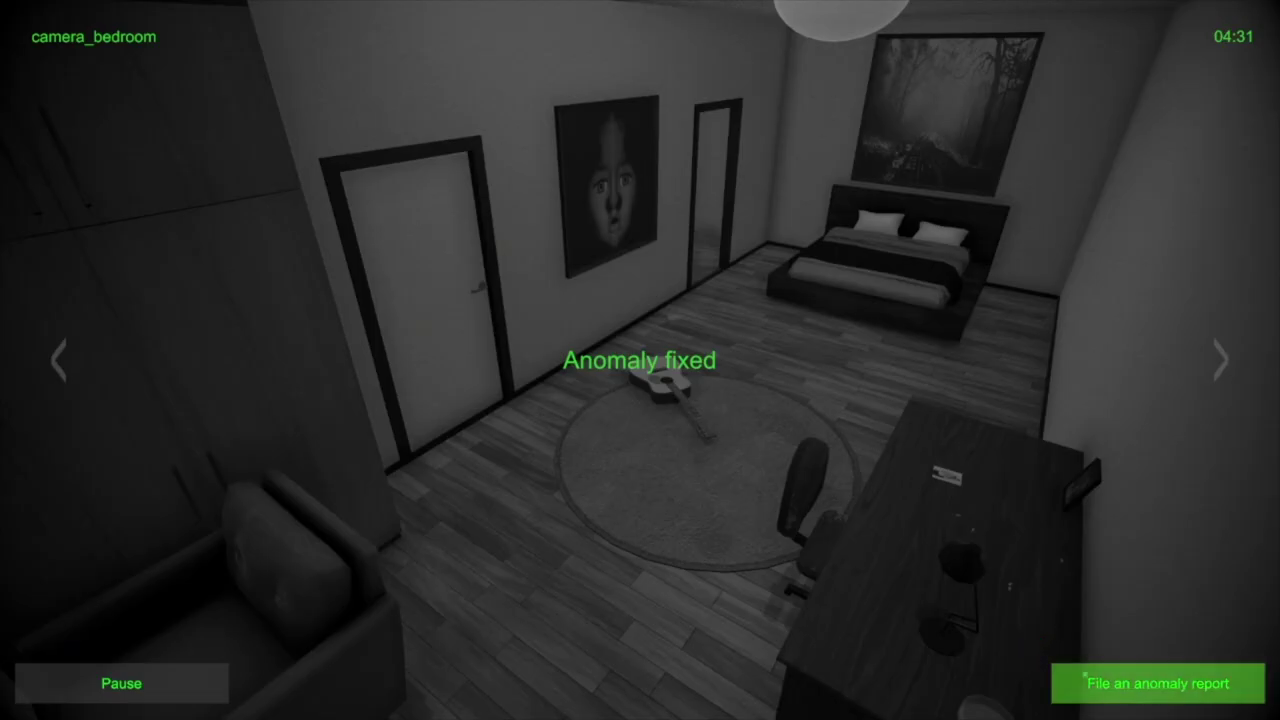
Send a Bedroom Painting anomaly report, then switch to the living room feed.
click(1056, 679)
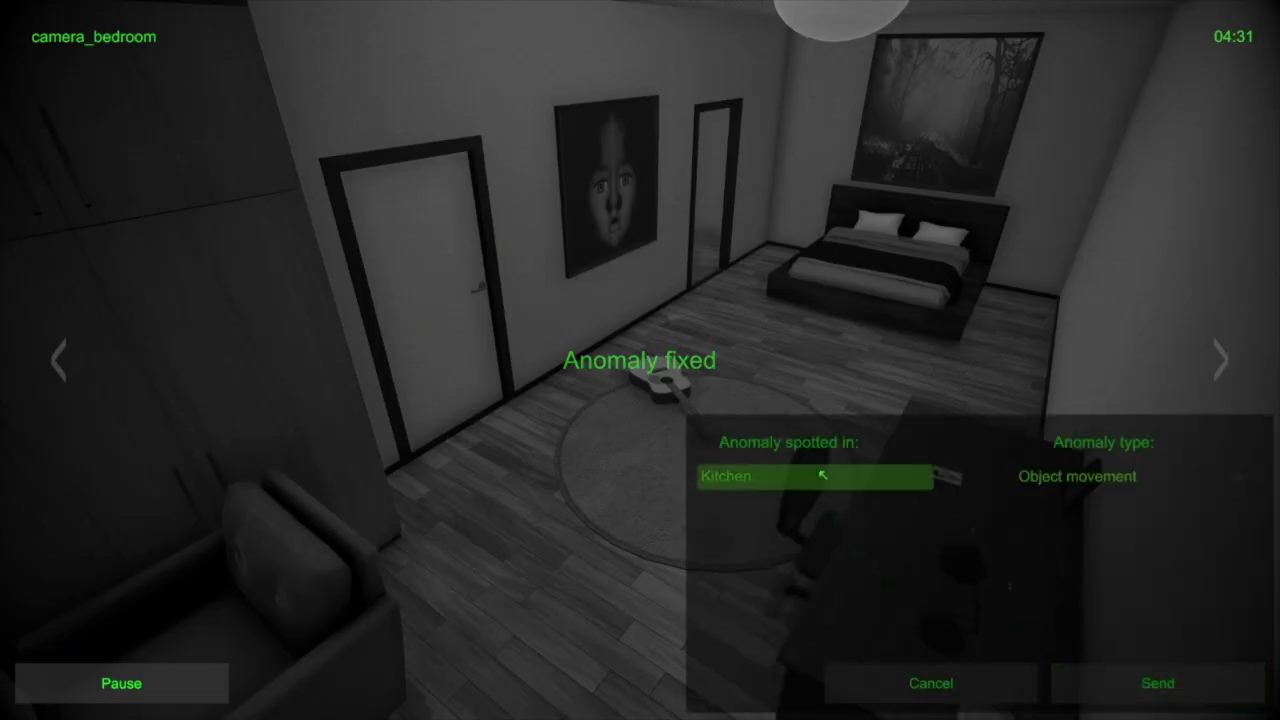
click(823, 476)
click(825, 503)
click(1047, 466)
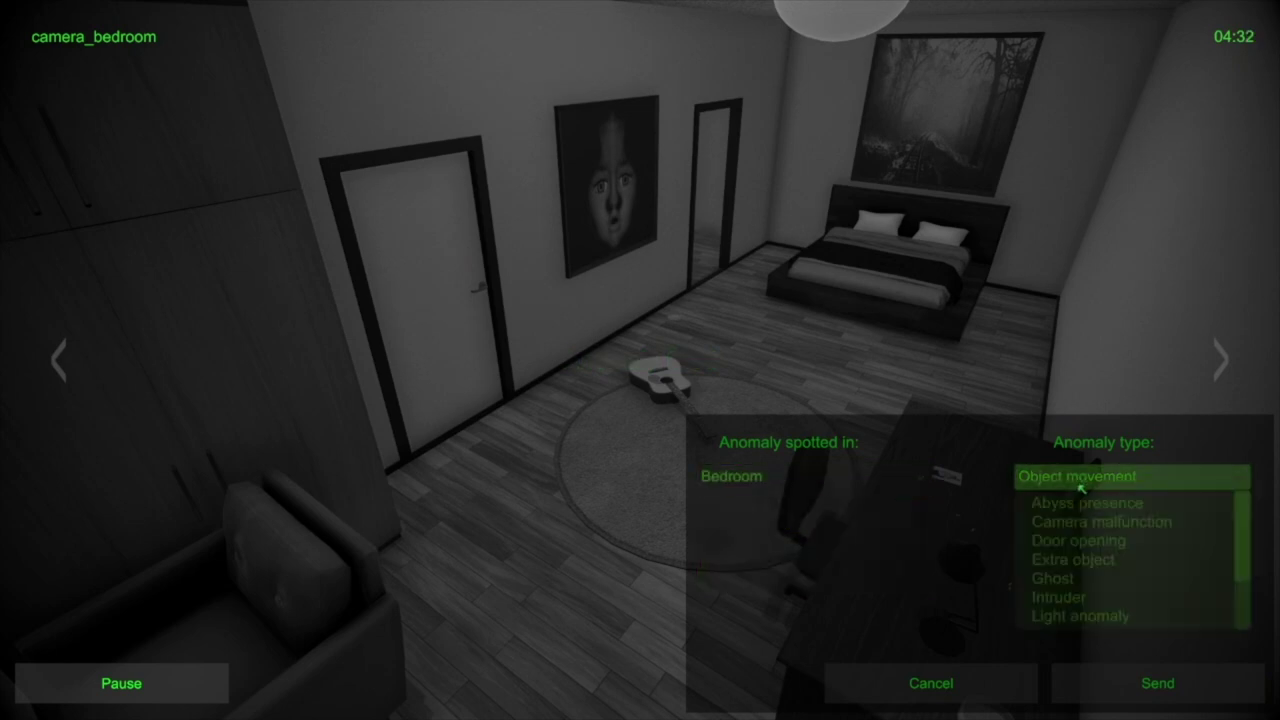
scroll(1085, 540, down, 3)
scroll(1088, 580, down, 2)
click(1088, 598)
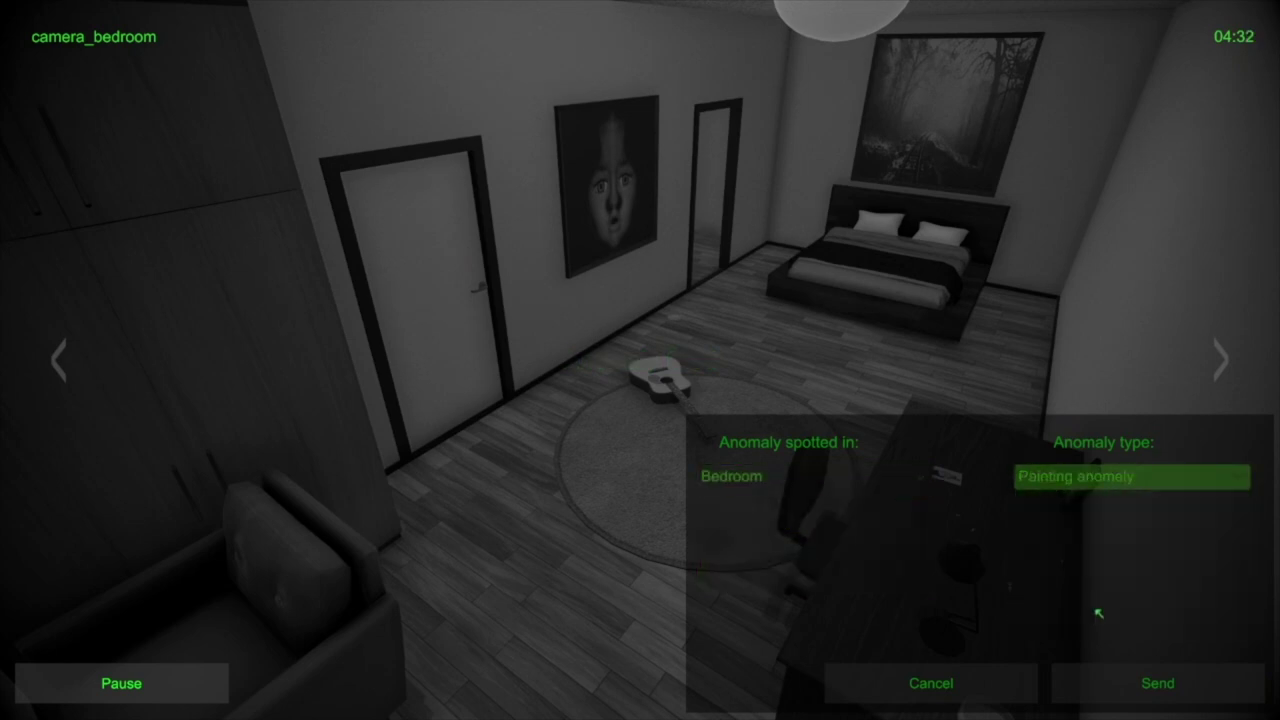
click(1115, 688)
key(Left)
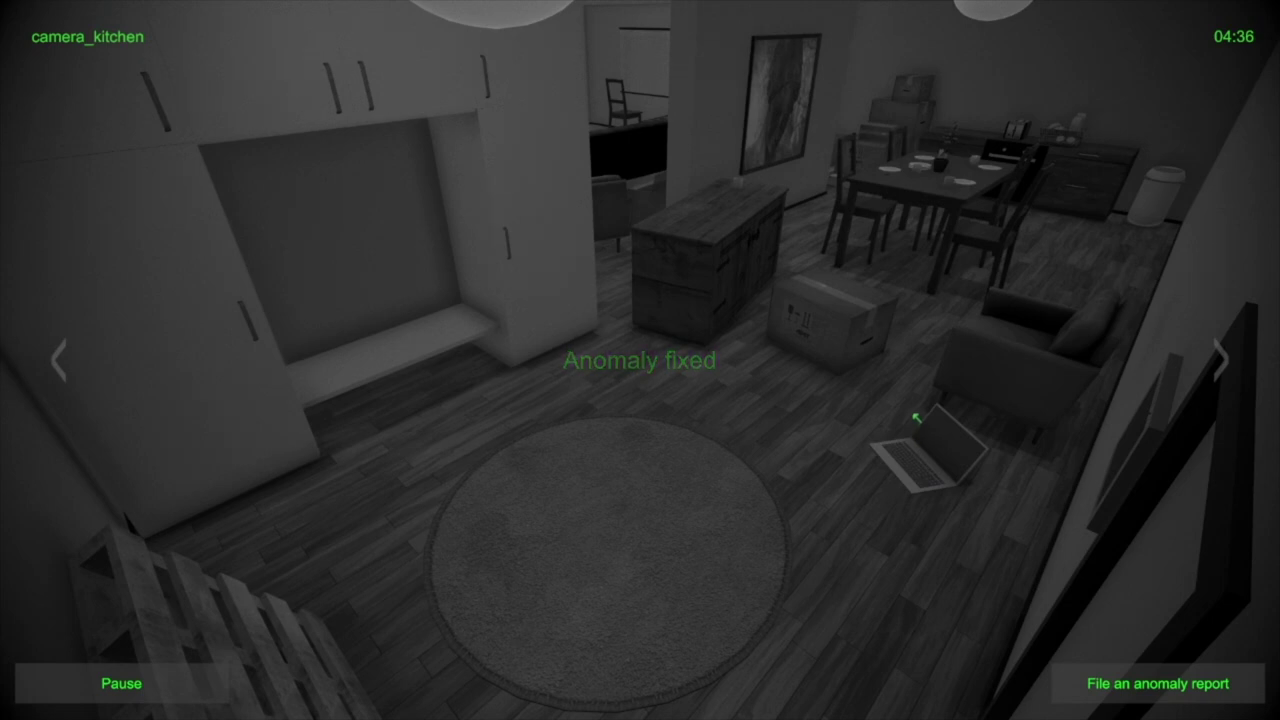
key(Right)
key(Left)
key(Right)
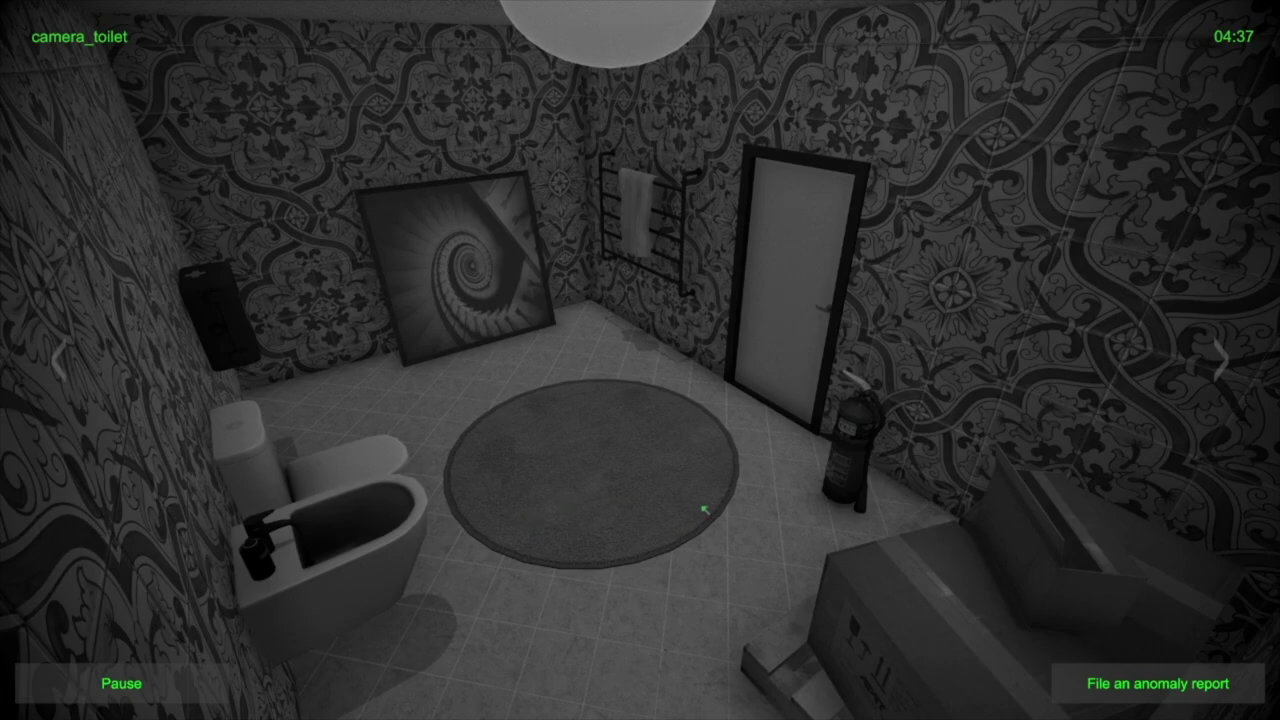
key(Right)
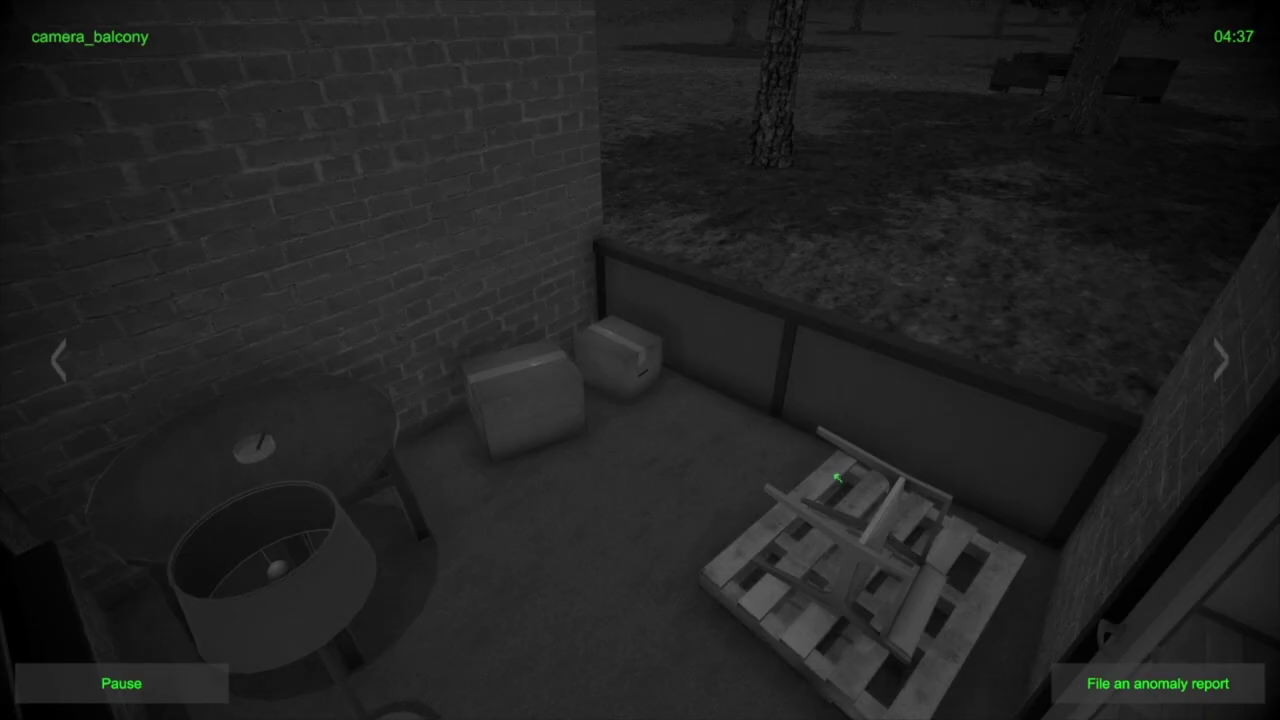
key(Left)
key(Right)
key(Right)
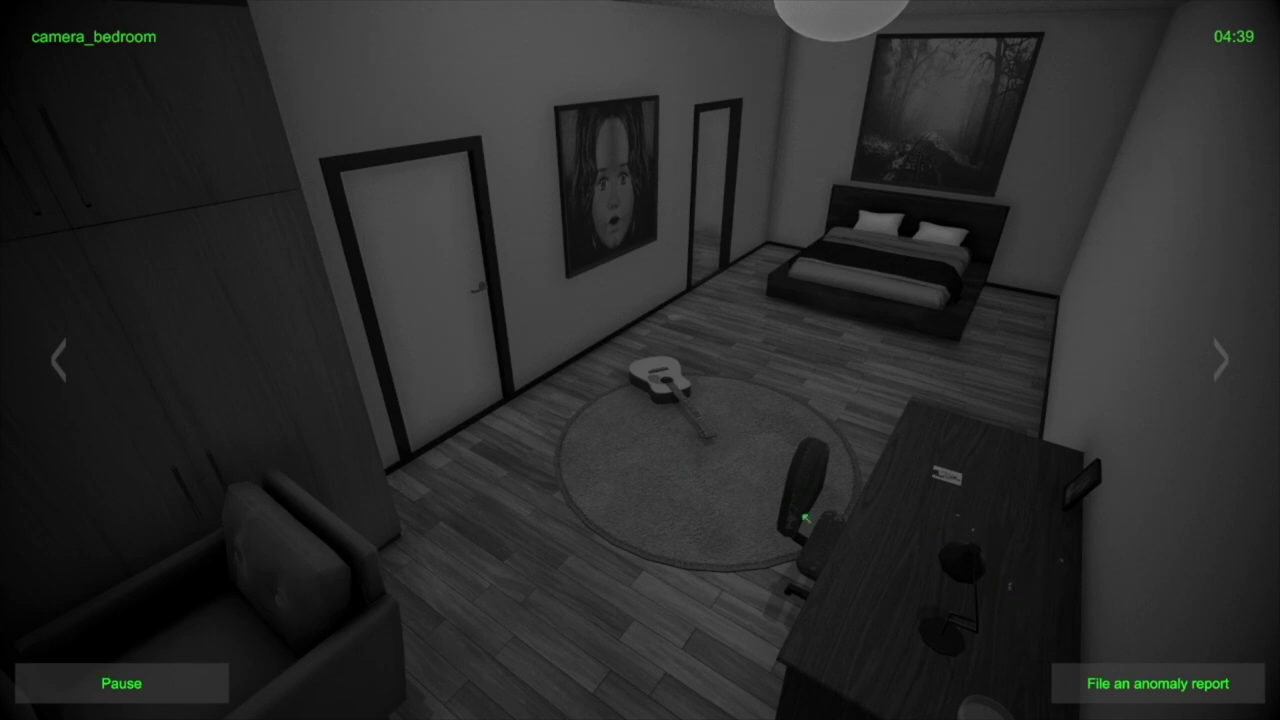
key(Right)
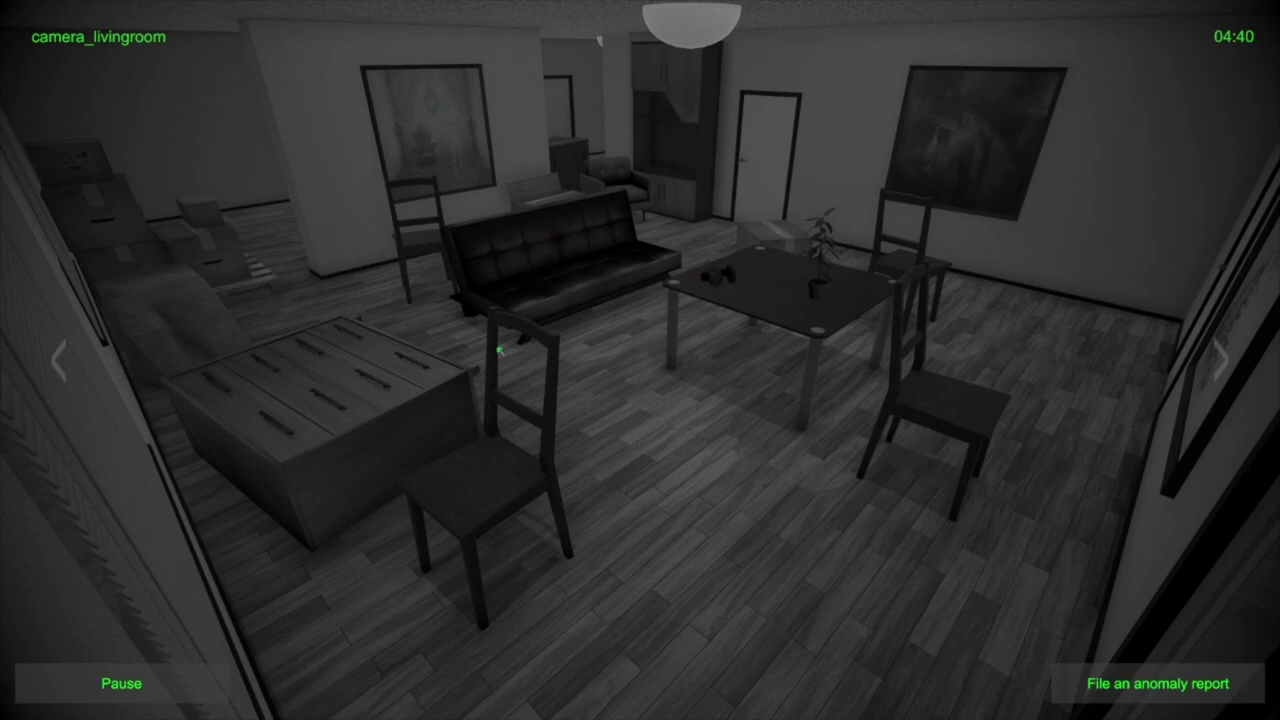
key(Right)
key(Left)
key(Right)
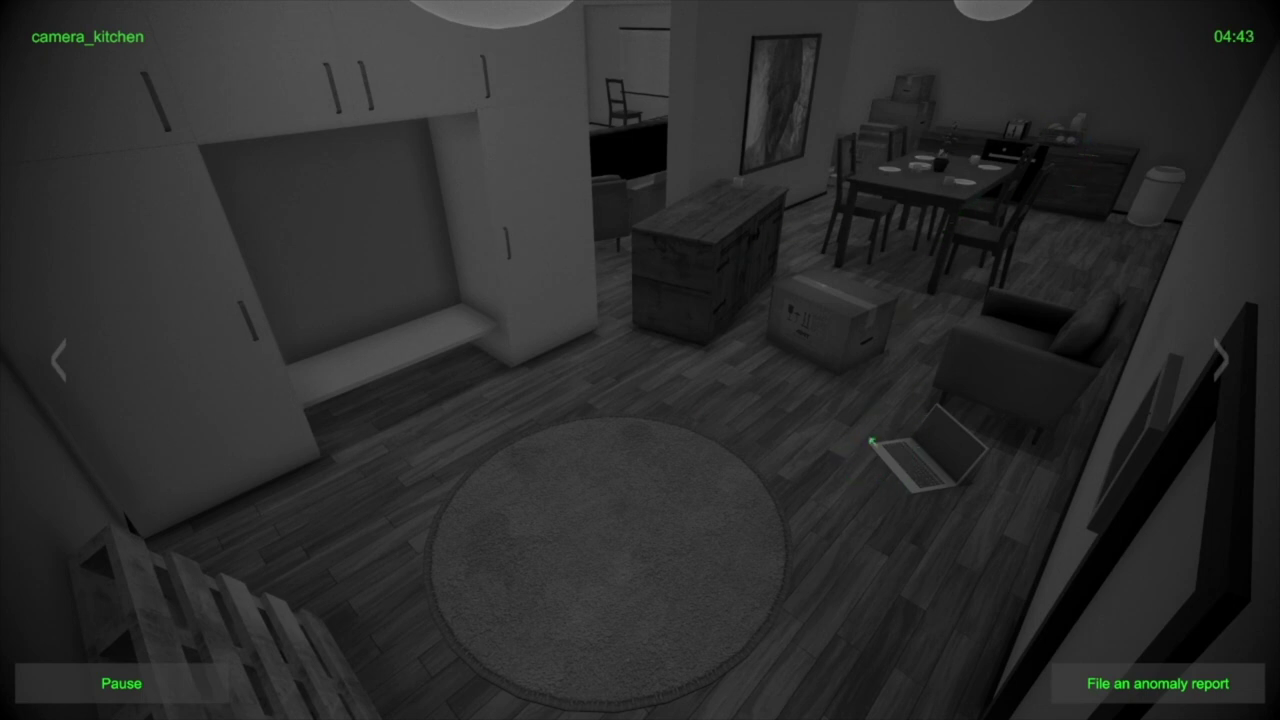
Cycle through balcony, bedroom, living room and kitchen feeds, ending on the toilet camera.
key(Right)
key(Left)
key(Right)
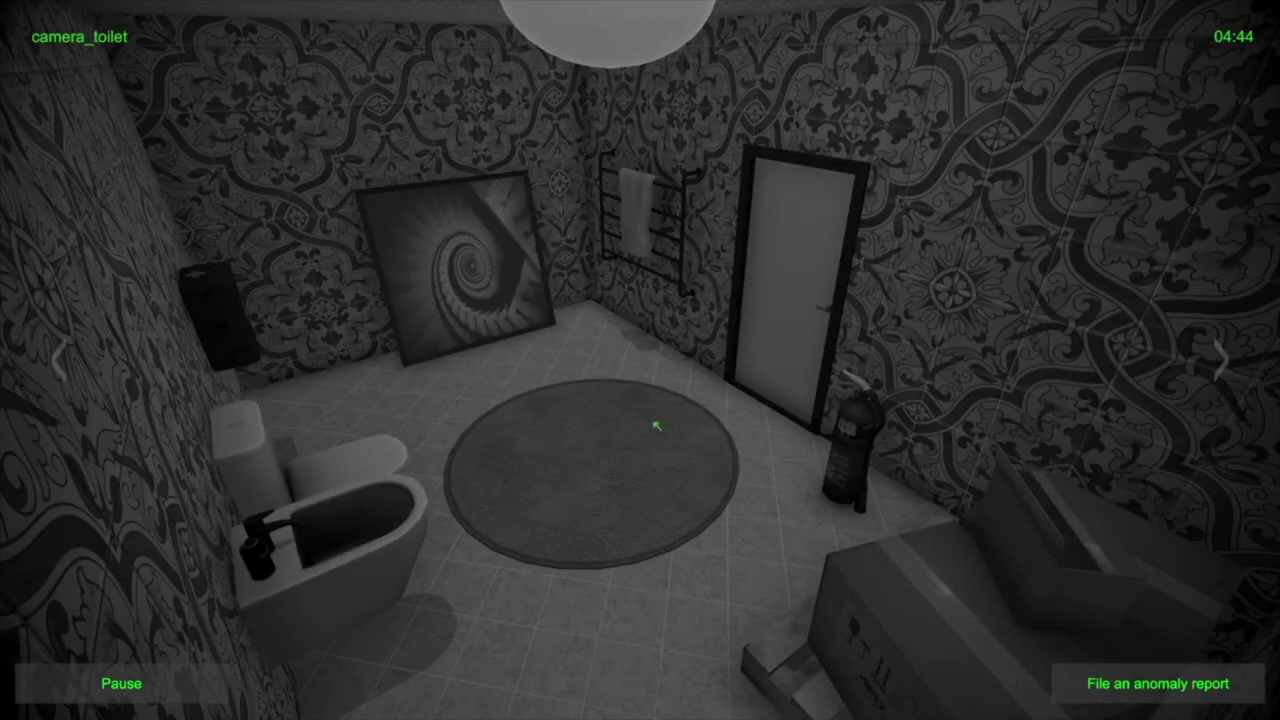
key(Right)
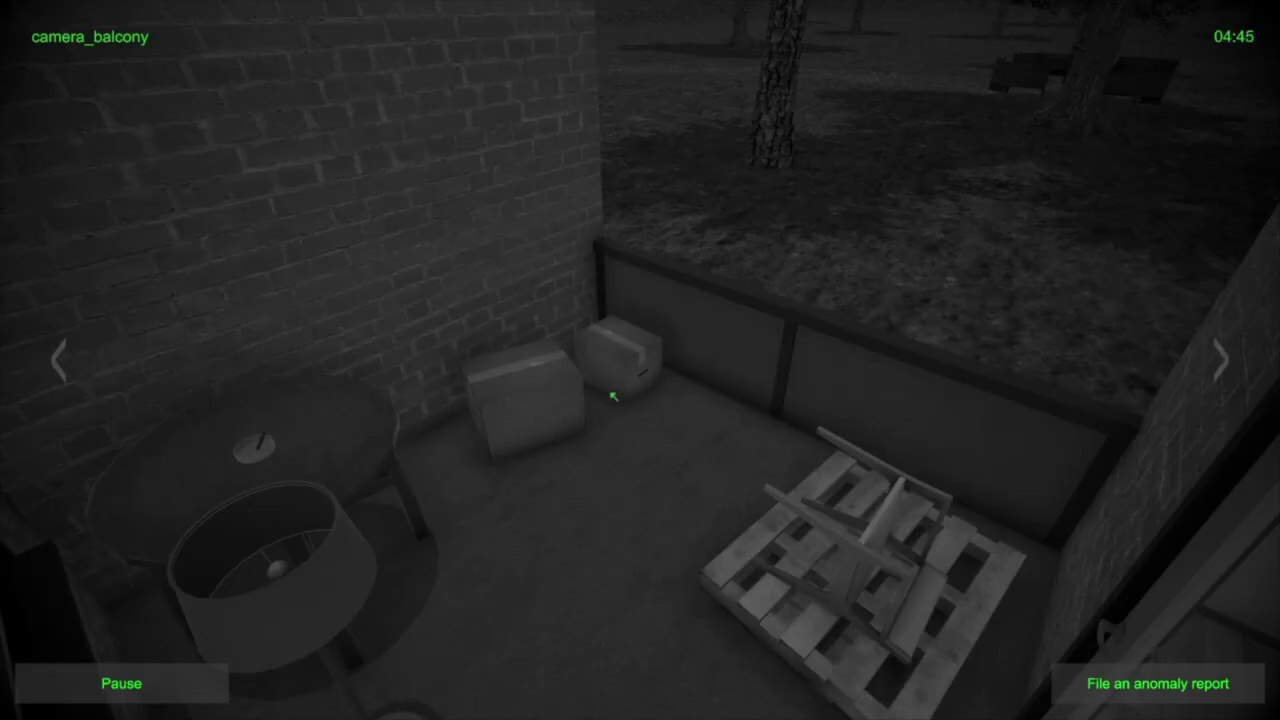
key(Right)
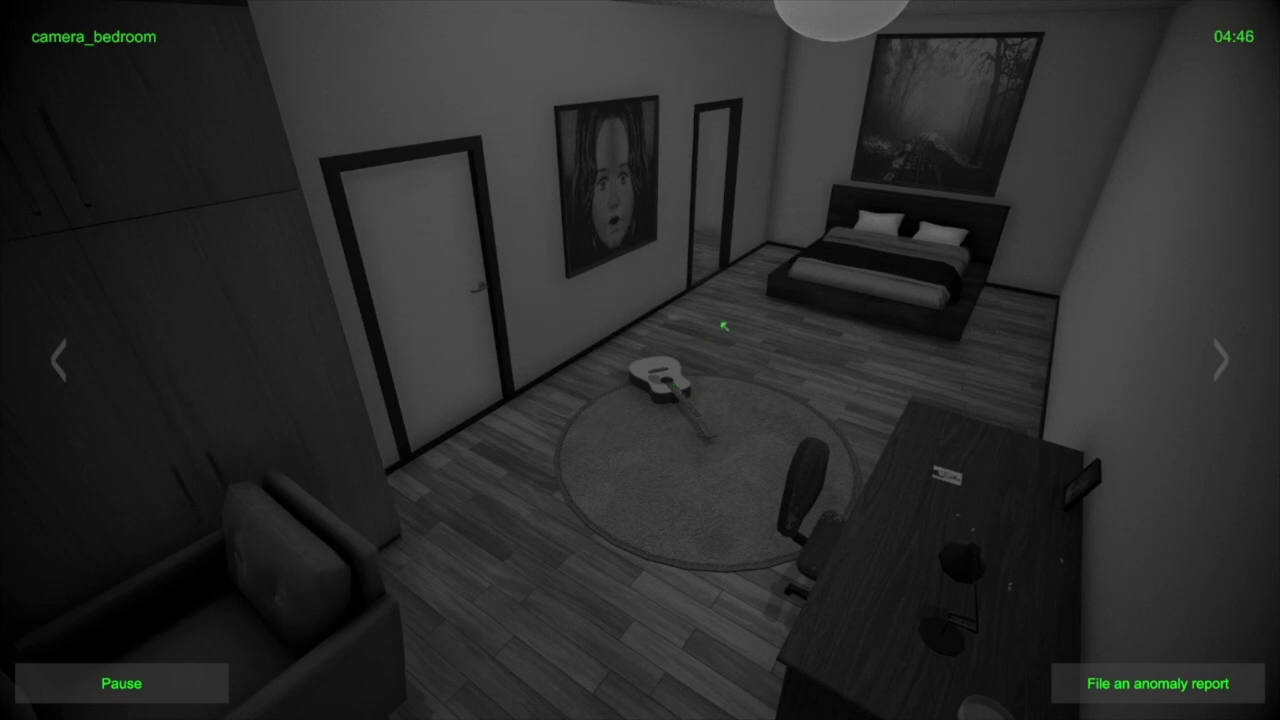
key(Right)
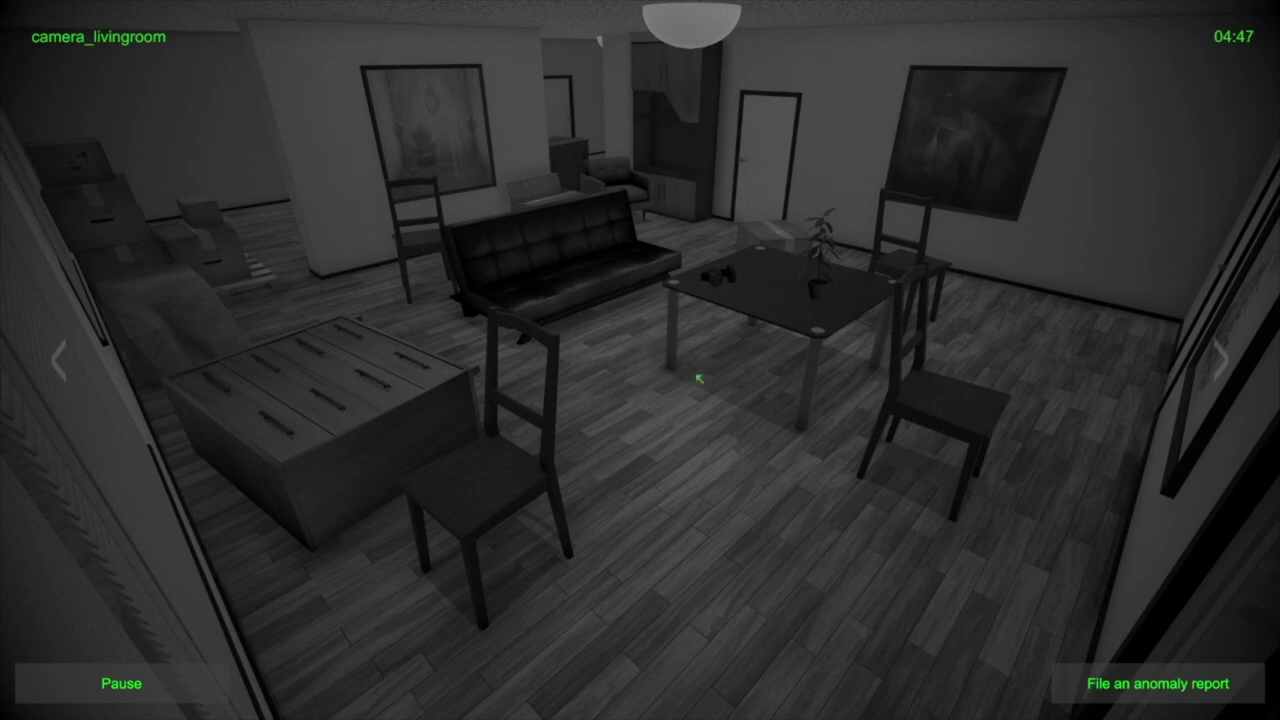
key(Right)
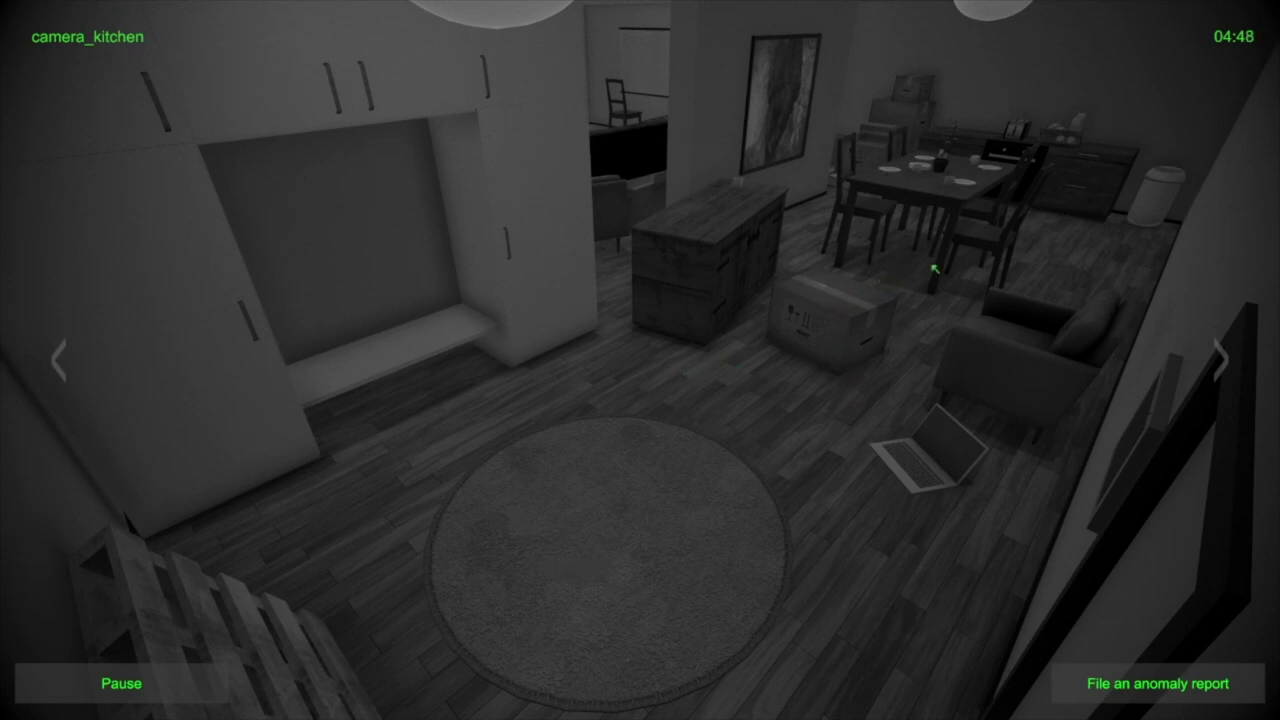
key(Right)
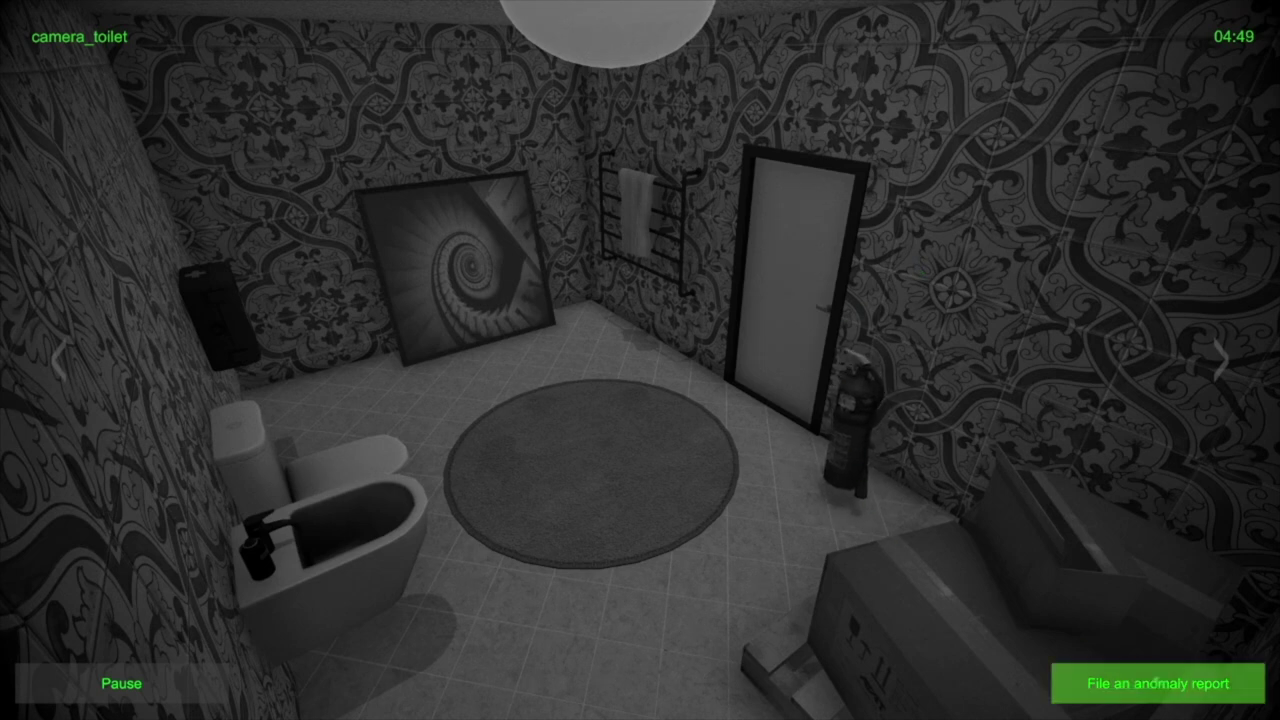
File and send an Object movement anomaly report for the Toilet.
click(1150, 683)
click(885, 479)
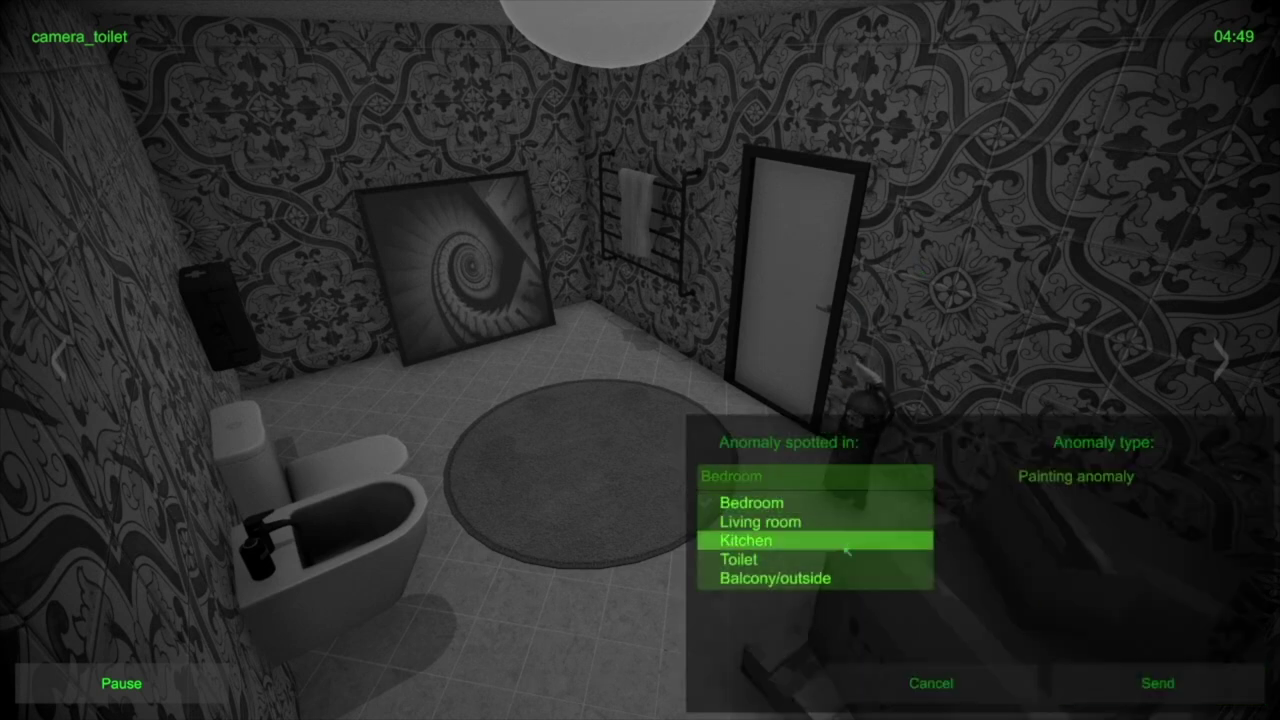
click(850, 560)
click(1040, 478)
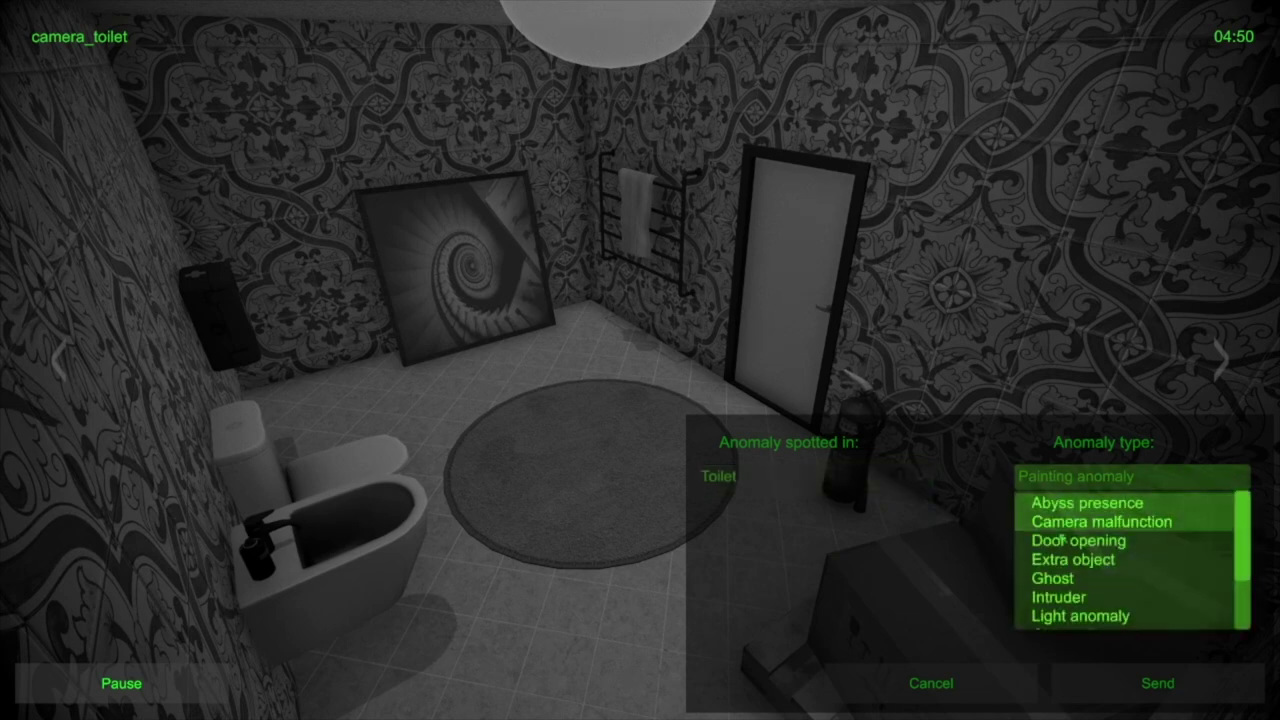
scroll(1060, 585, down, 1)
scroll(1066, 588, down, 2)
click(1092, 597)
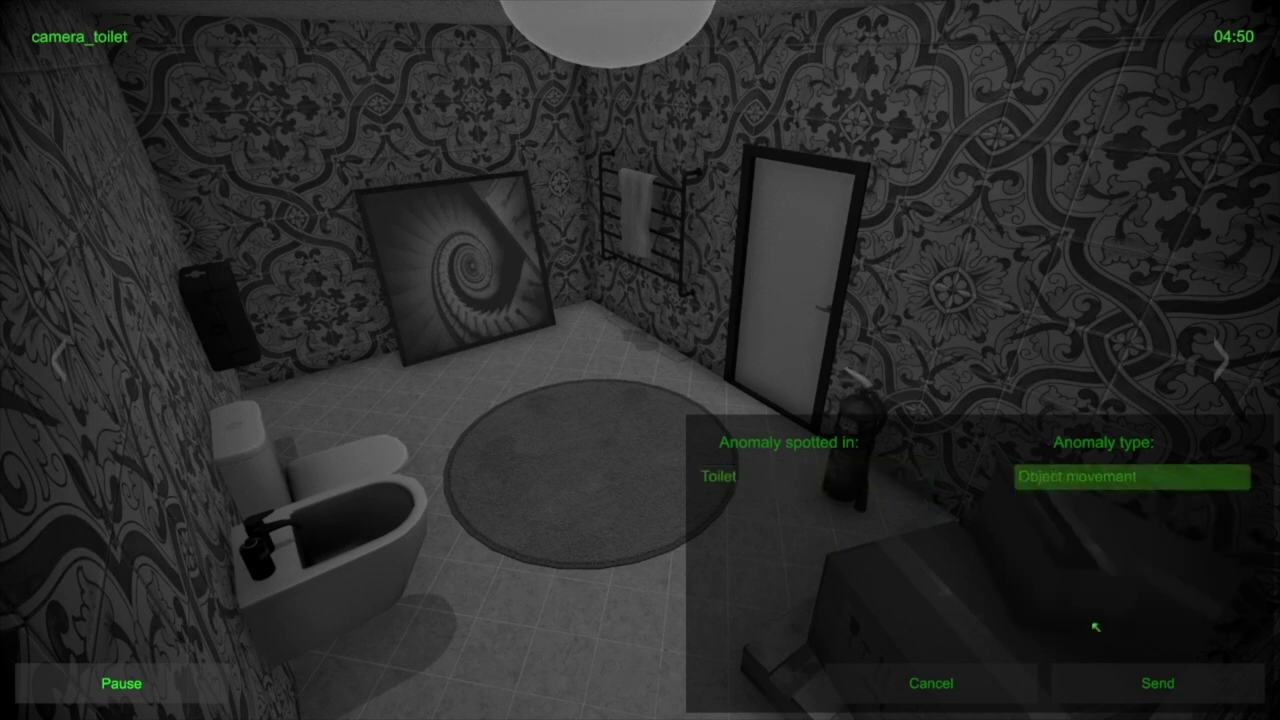
click(1157, 683)
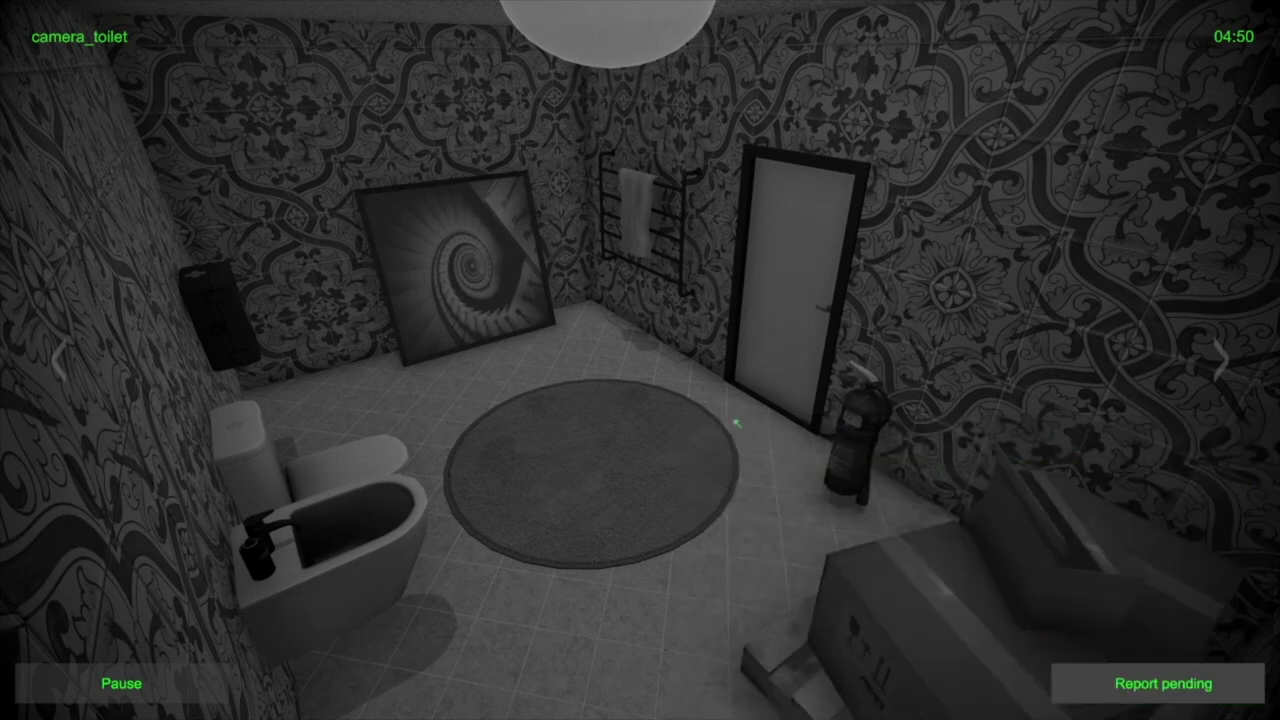
Cycle a full loop of camera feeds, settling on the bedroom camera.
key(Right)
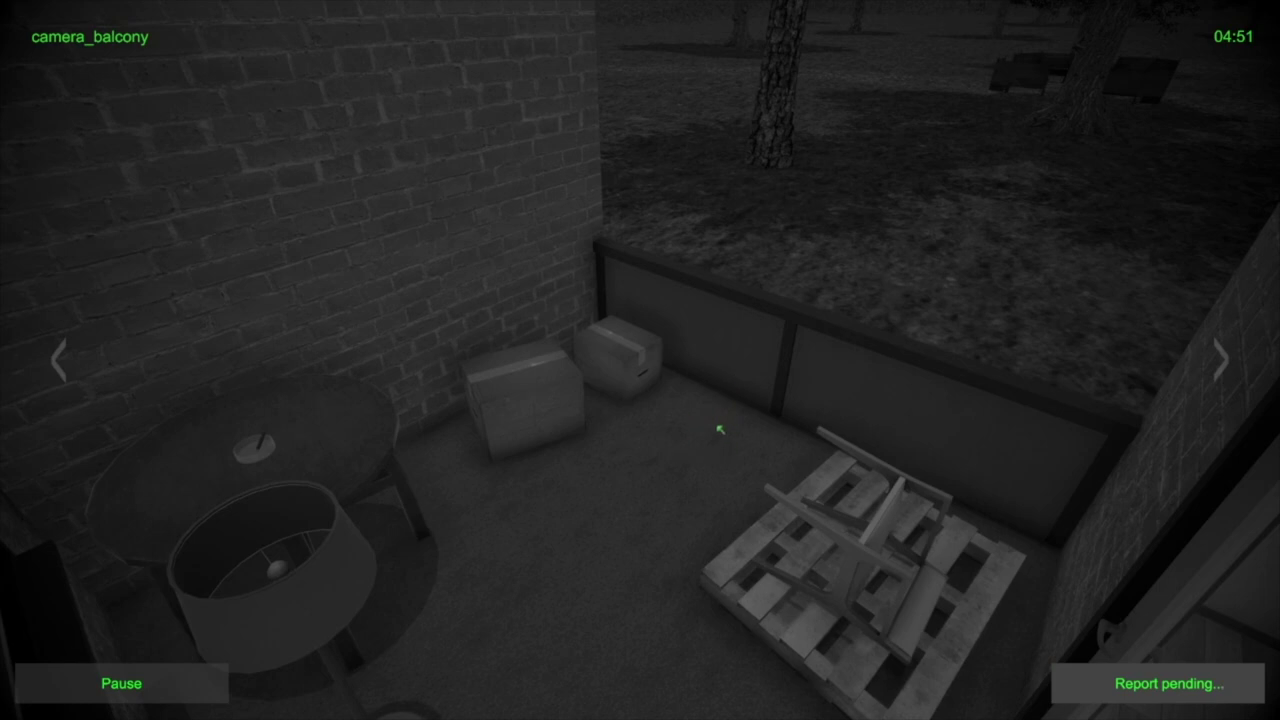
key(Right)
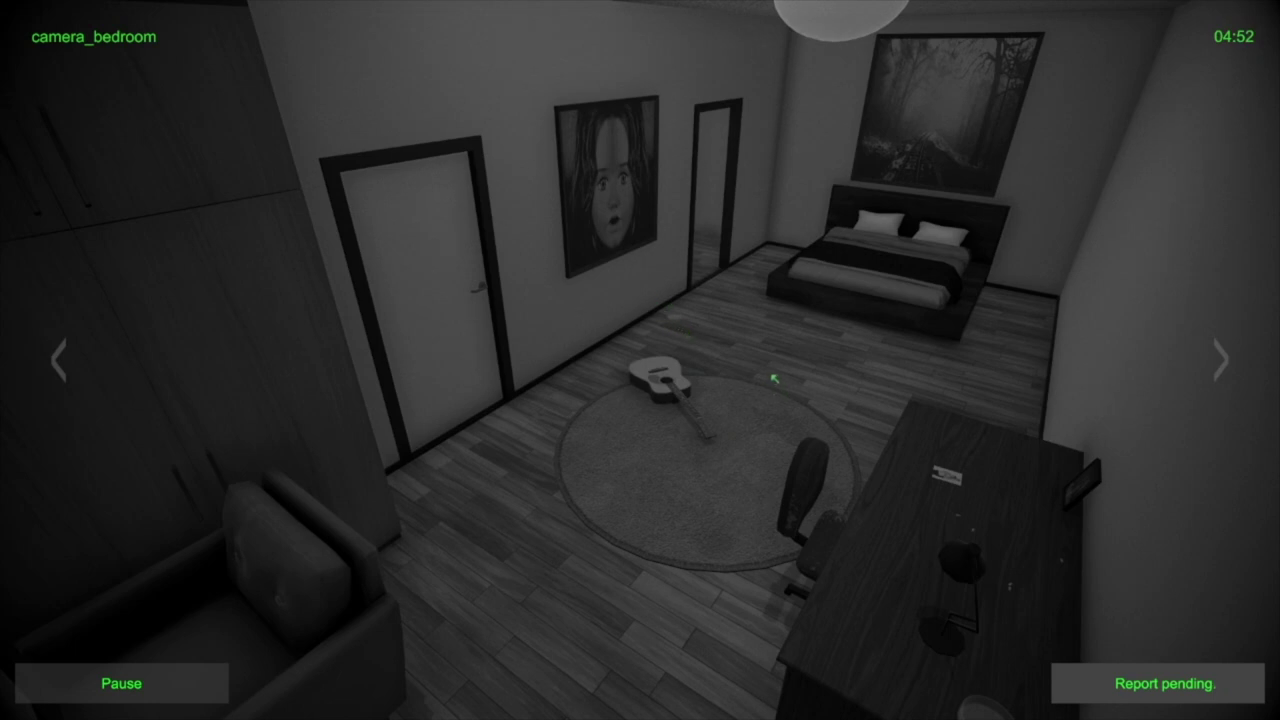
key(Right)
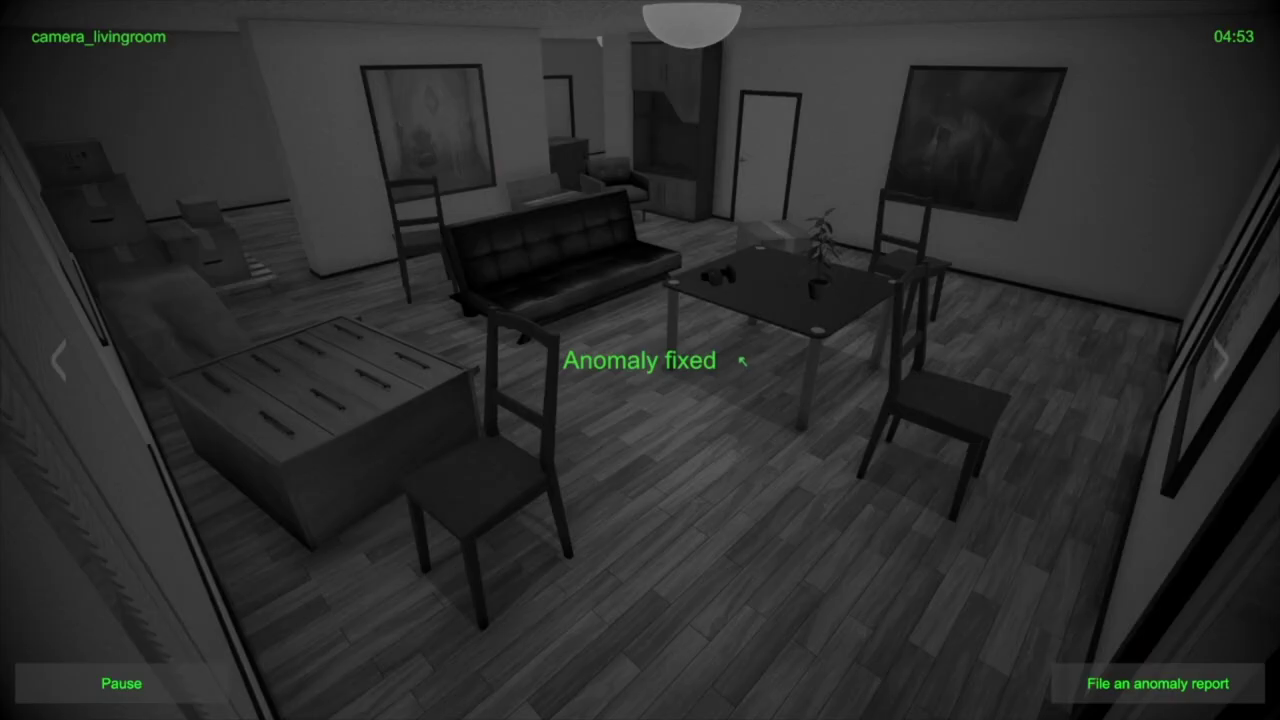
key(Right)
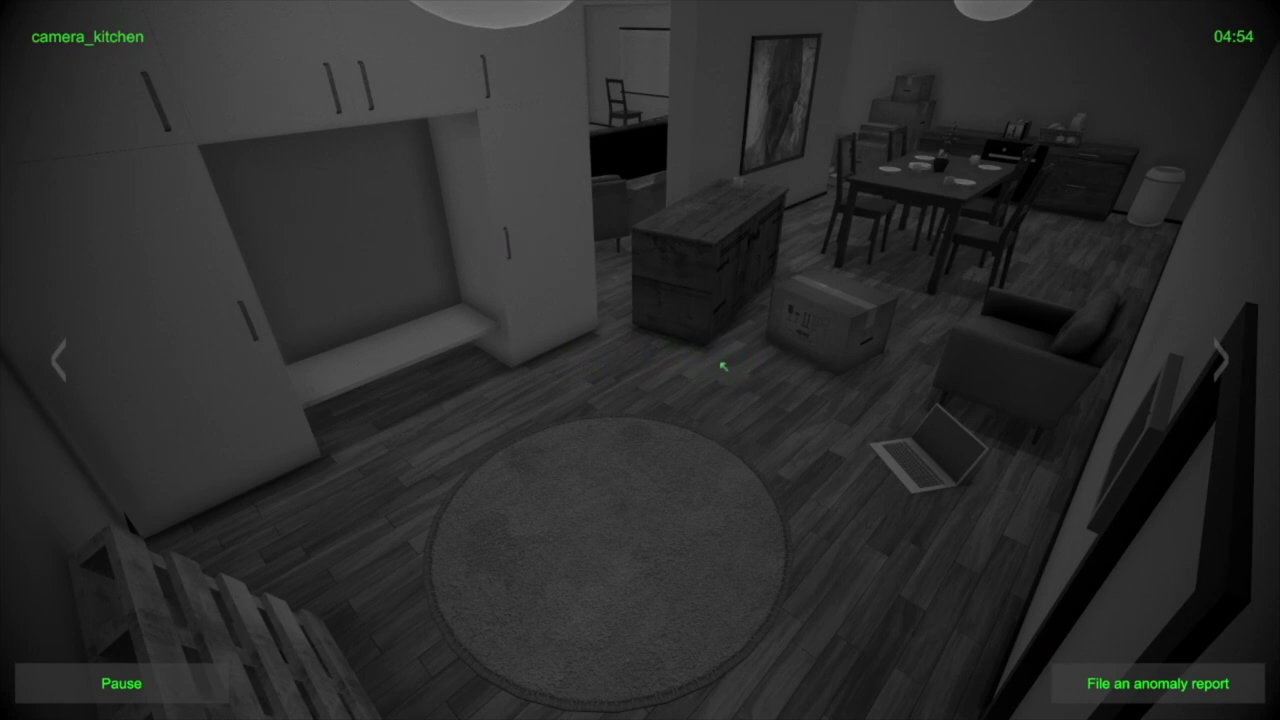
key(Right)
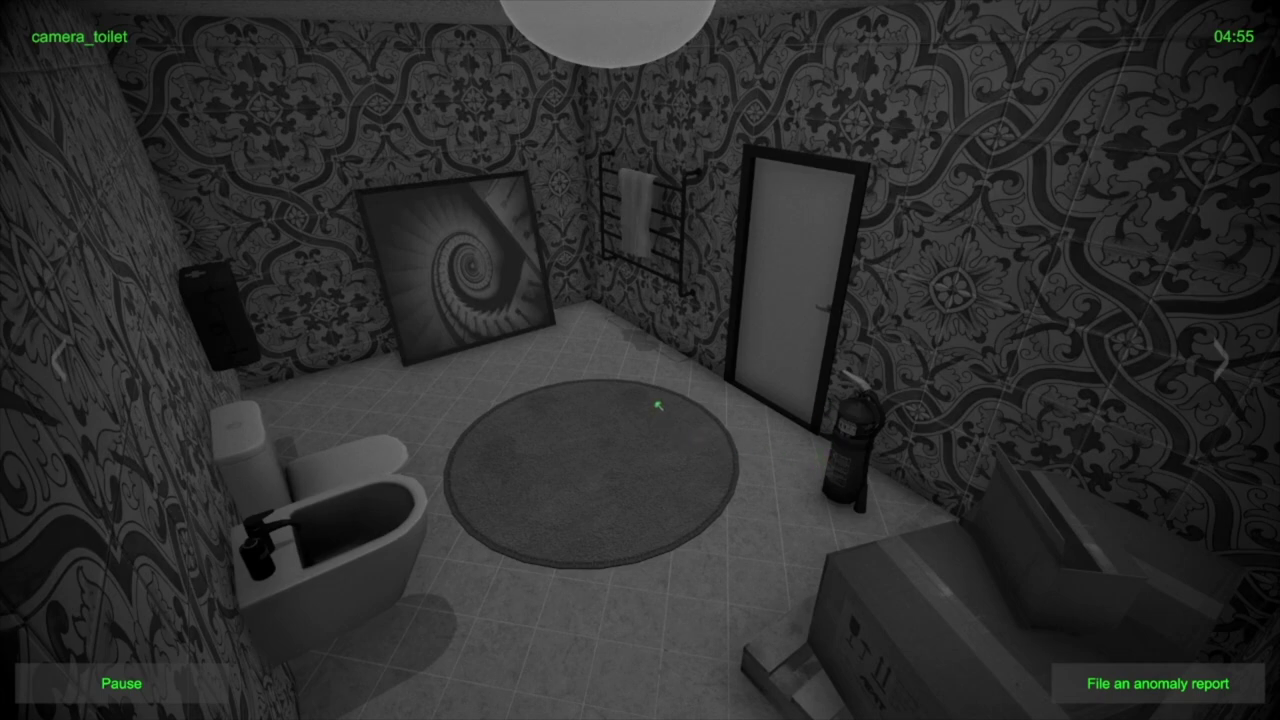
key(Right)
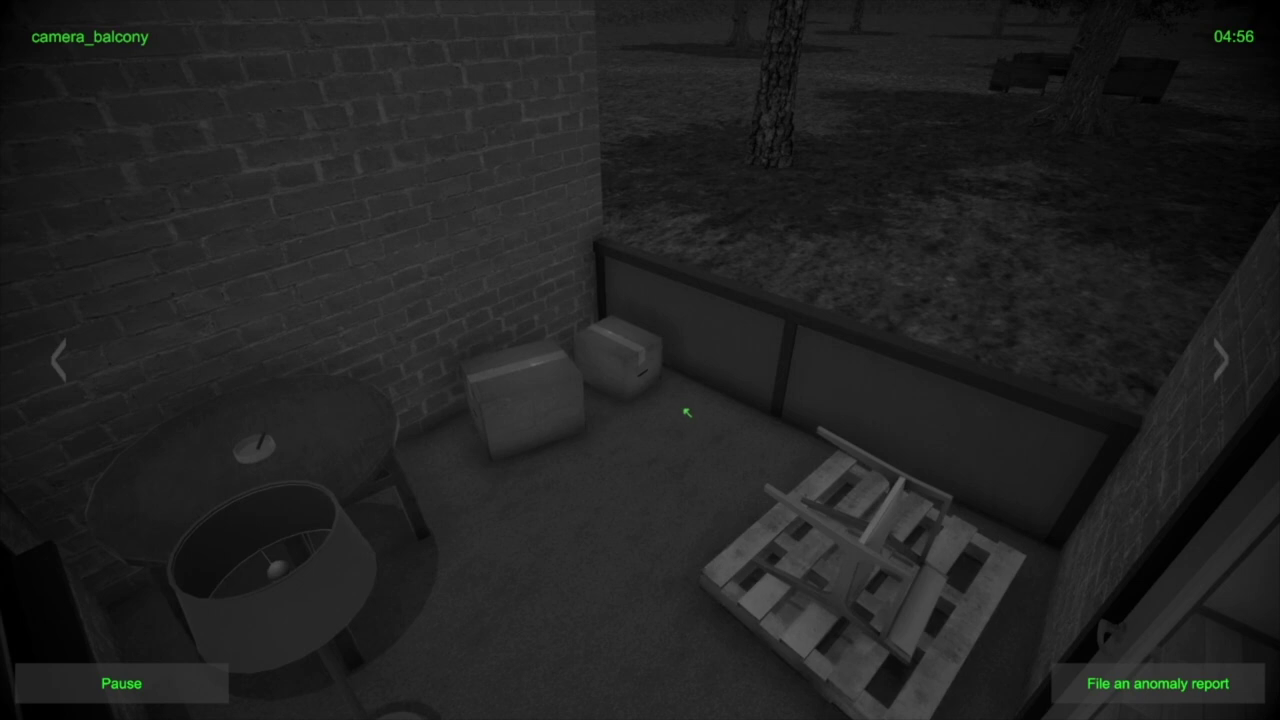
key(Right)
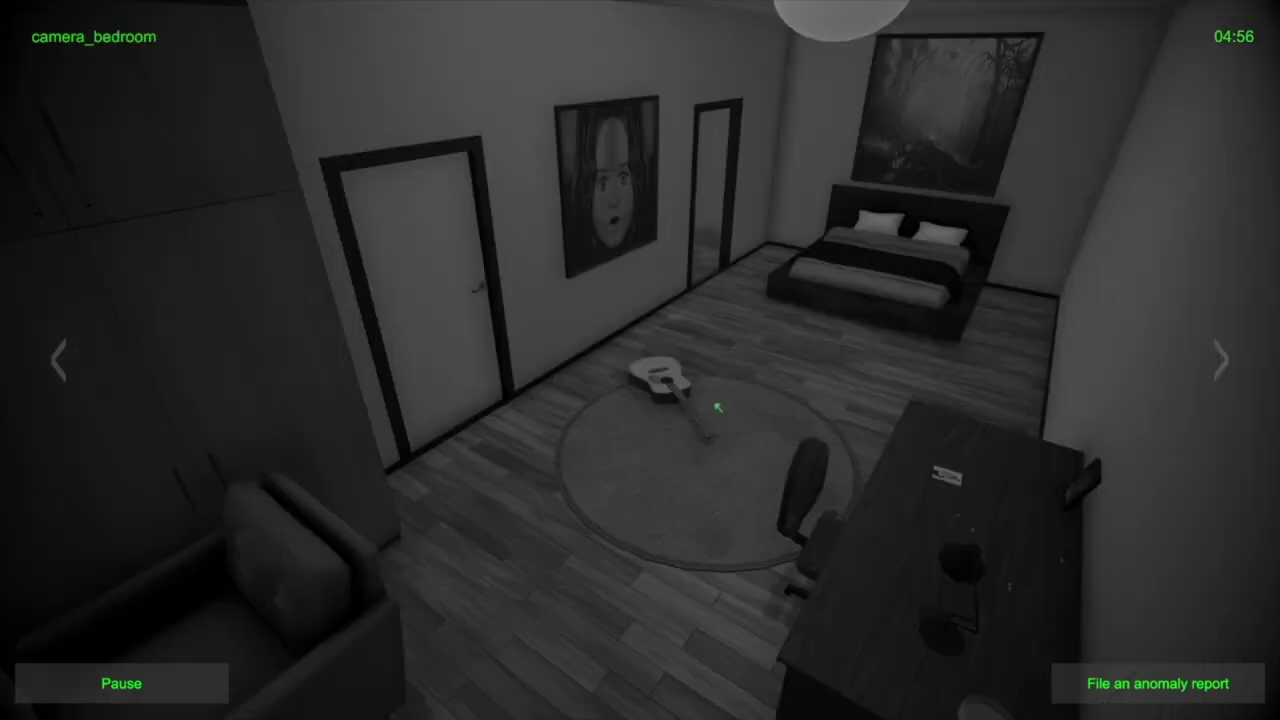
key(Left)
key(Right)
File and send an Abyss presence anomaly report for the Bedroom.
click(1130, 688)
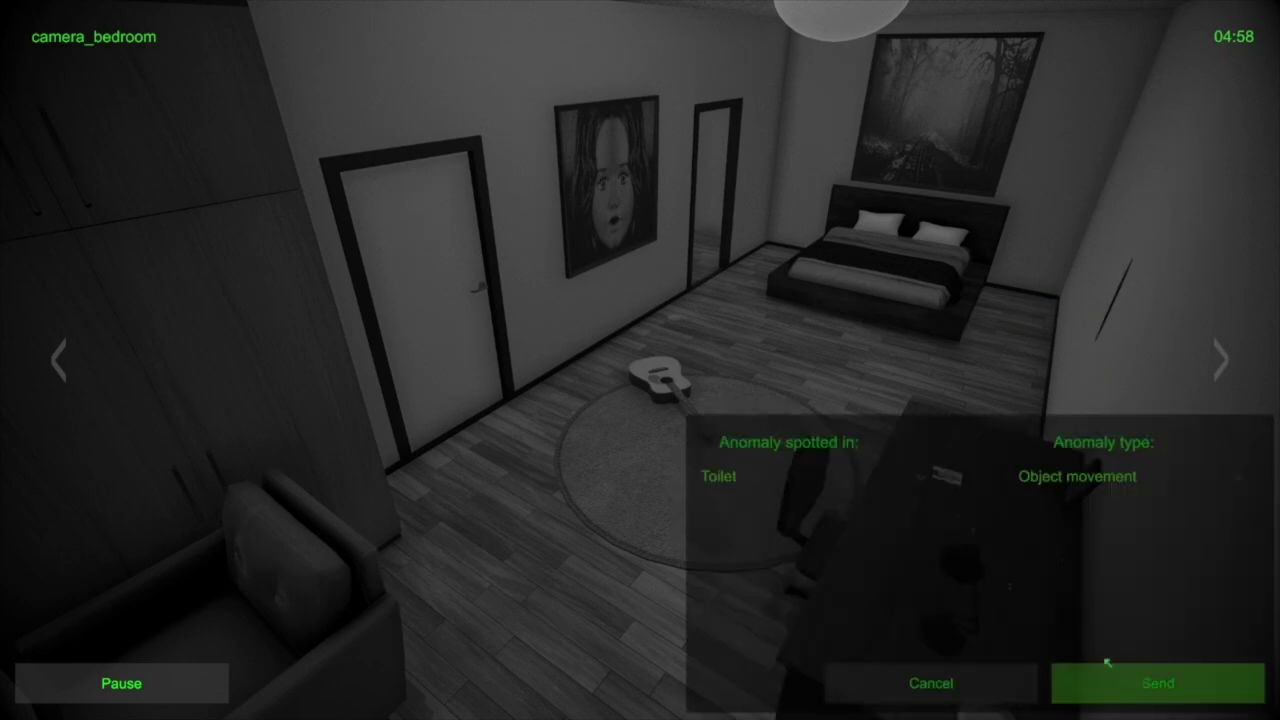
click(820, 478)
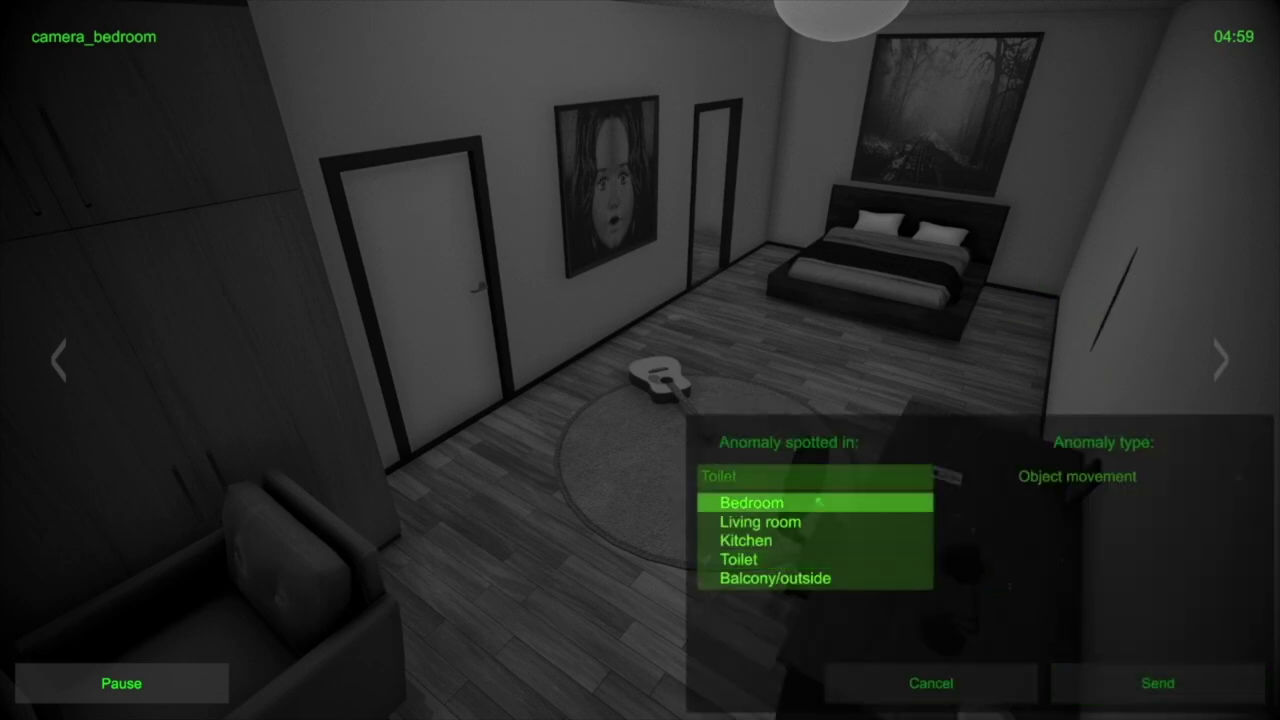
click(862, 502)
click(1045, 477)
click(1052, 503)
click(1108, 672)
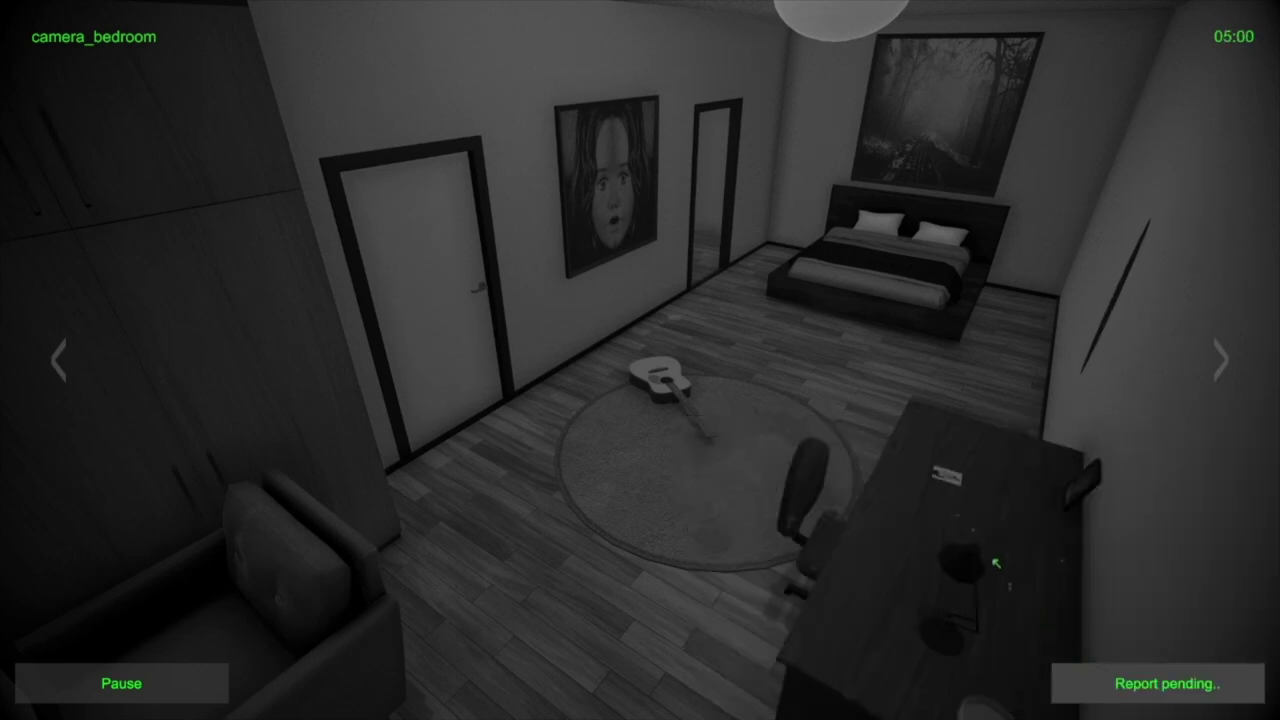
Check the living room and kitchen feeds, moving on to the balcony camera.
key(Left)
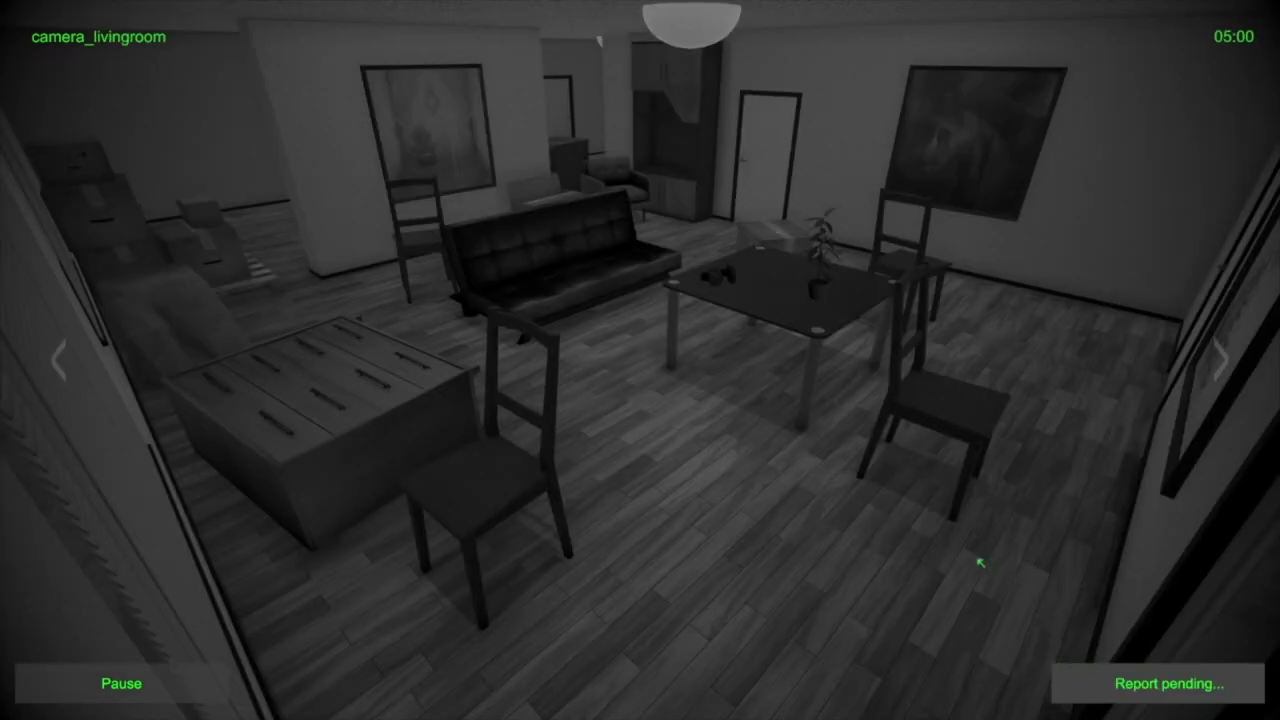
key(Right)
key(Left)
key(Right)
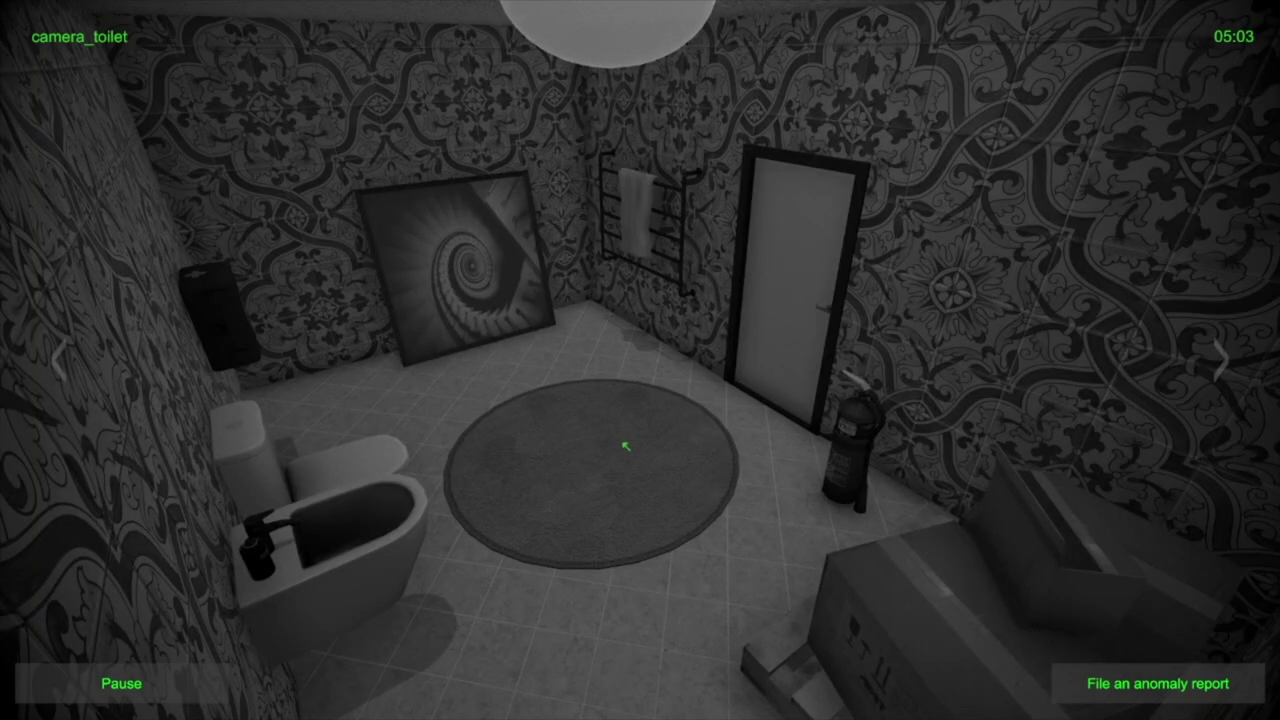
key(Right)
key(Right)
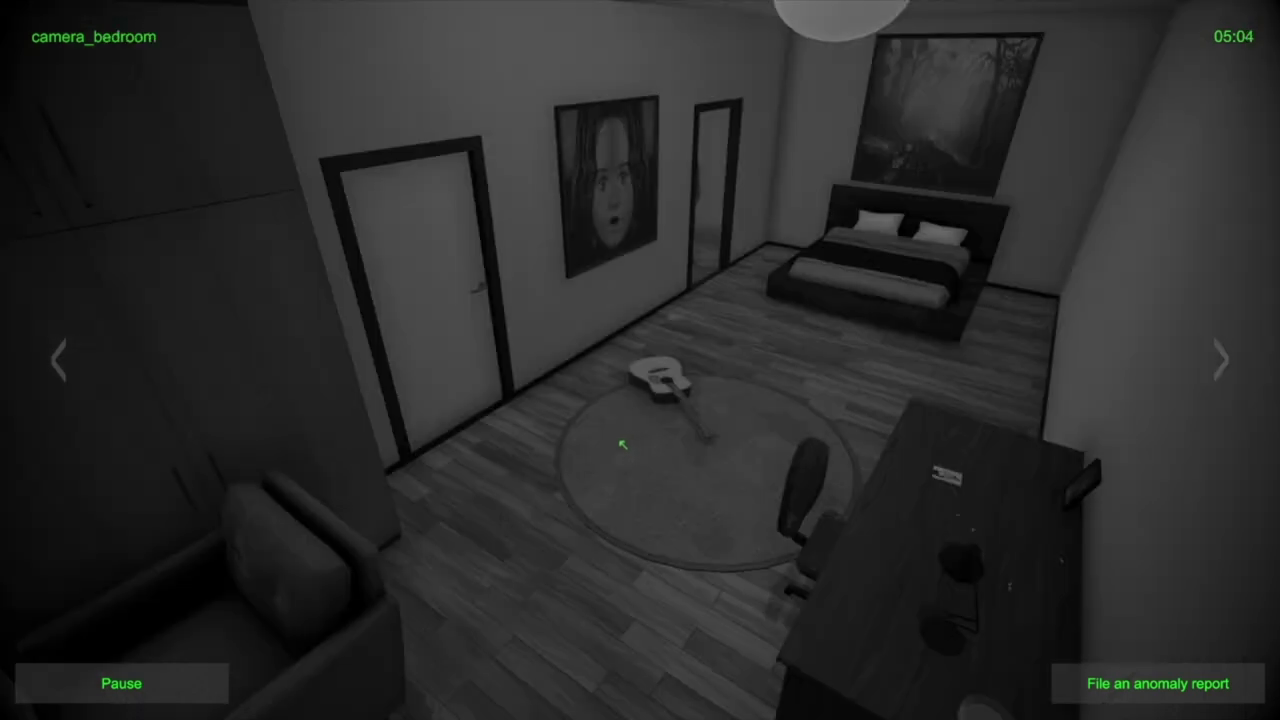
File and send an Intruder anomaly report for the bedroom.
click(1090, 680)
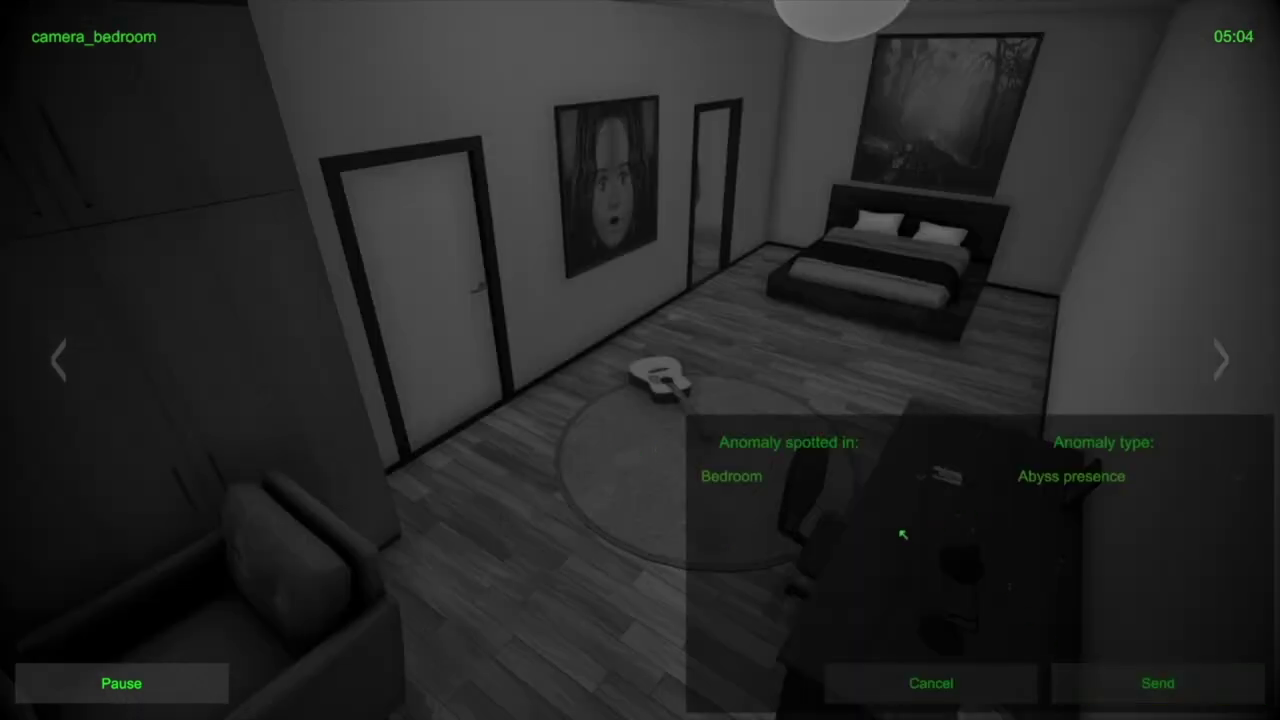
click(1078, 480)
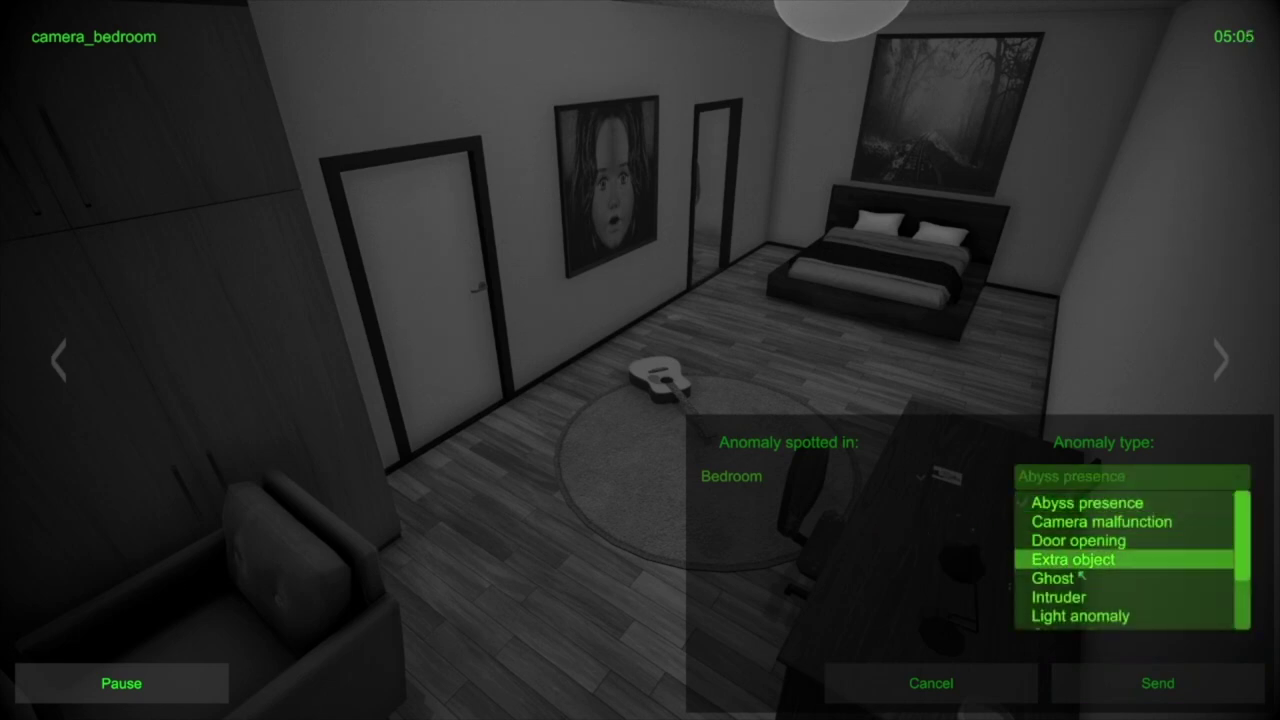
click(1080, 597)
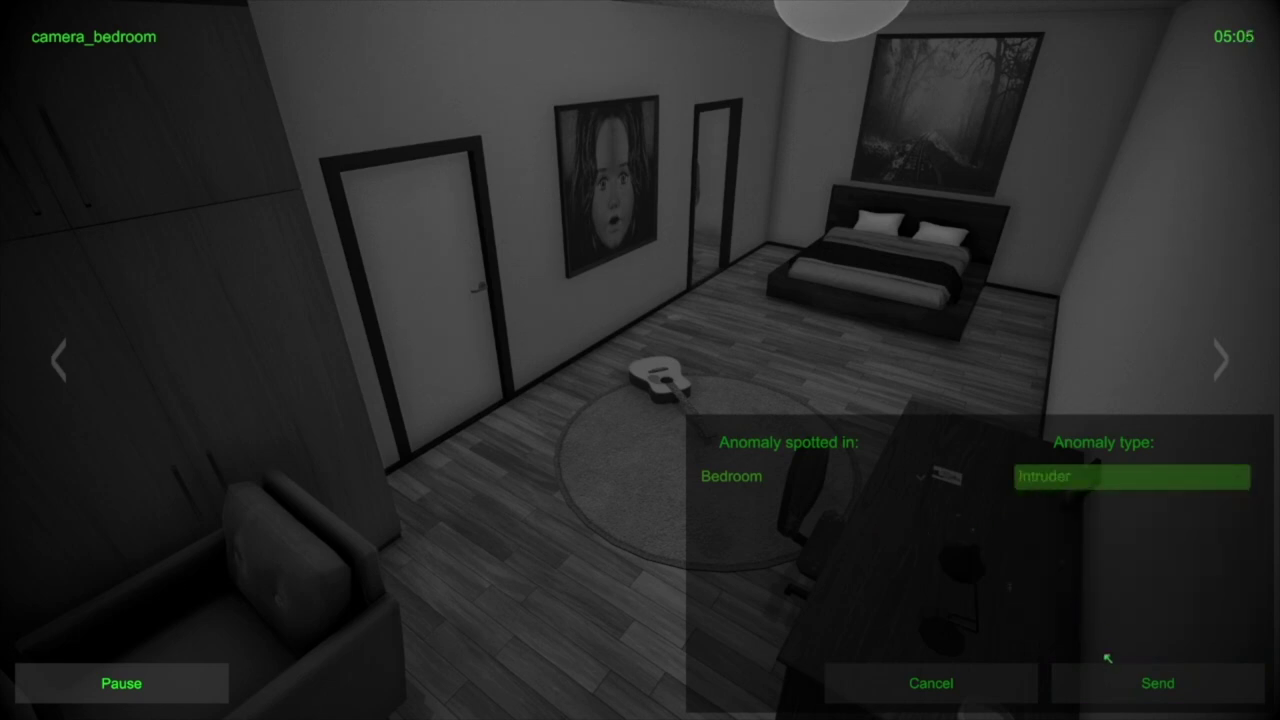
click(1108, 679)
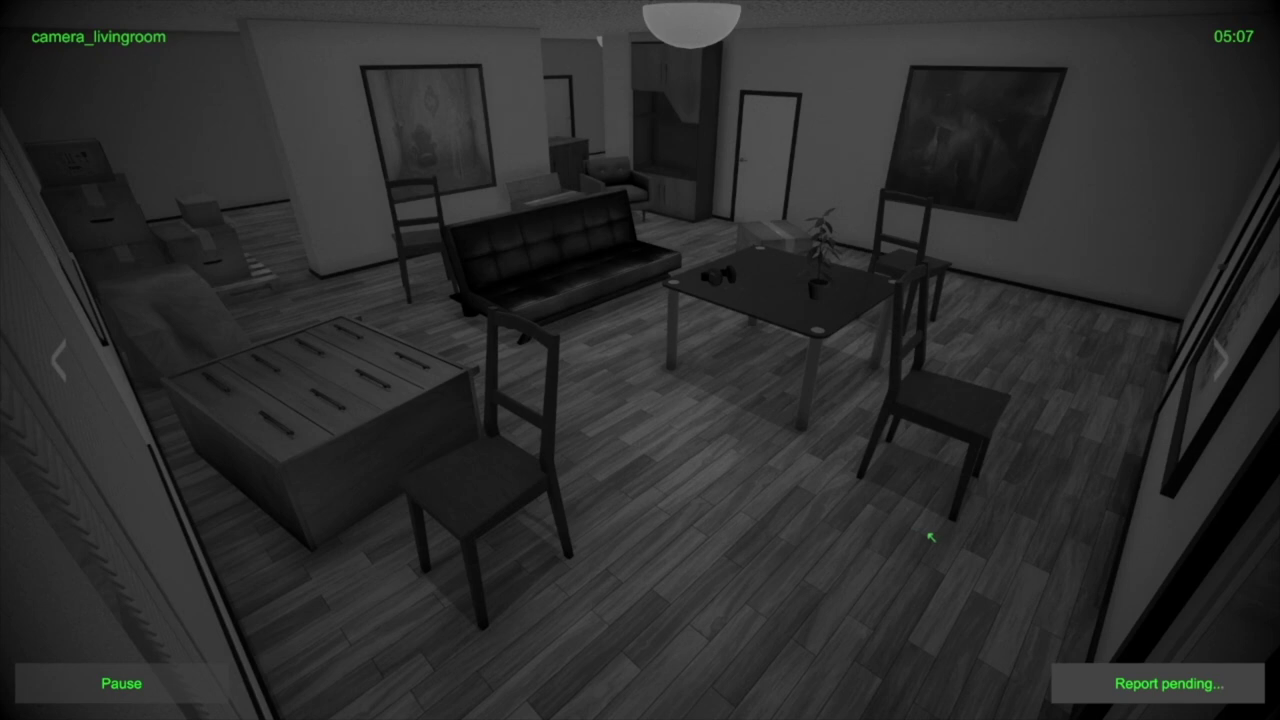
Cycle through the kitchen, toilet and balcony feeds to the bedroom camera.
key(Right)
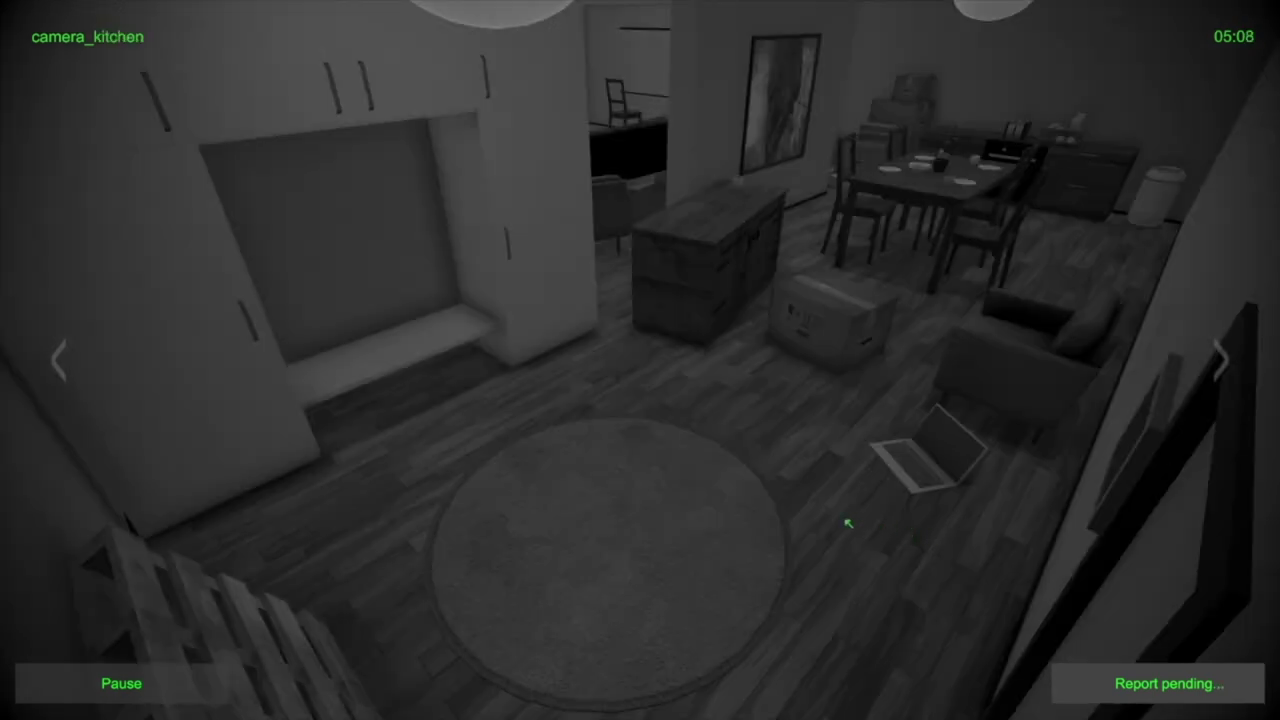
key(Right)
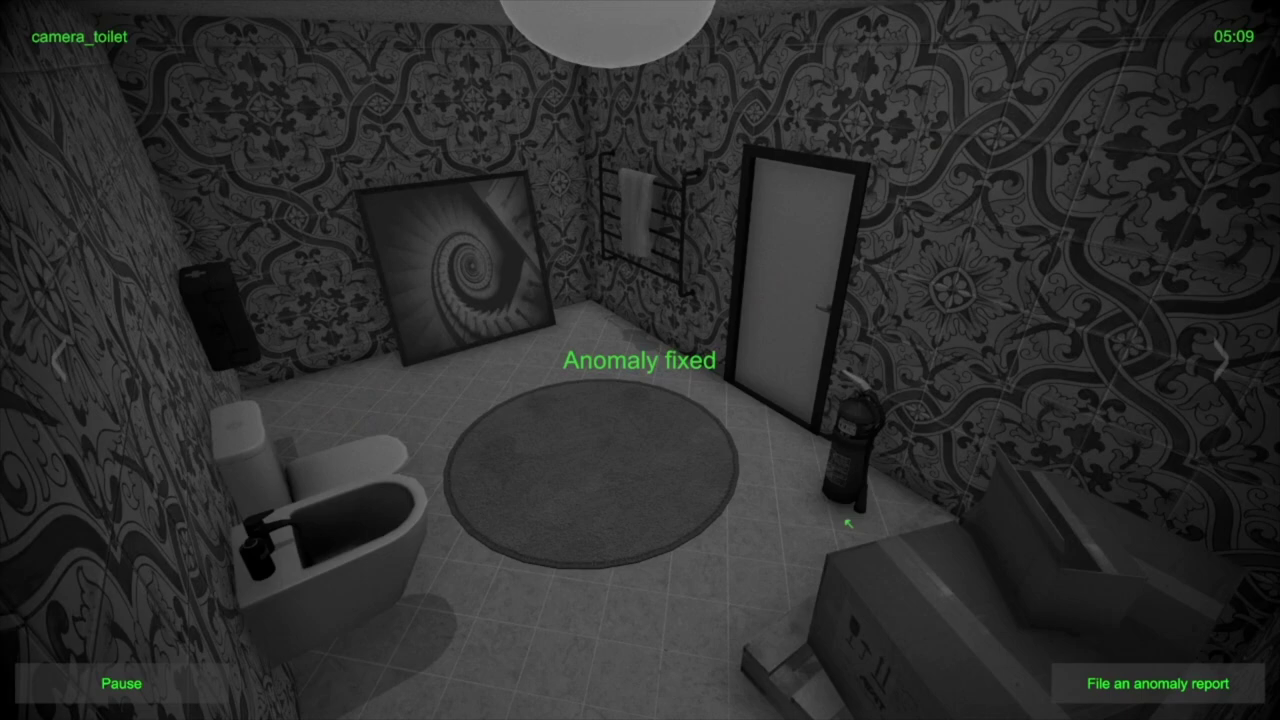
key(Right)
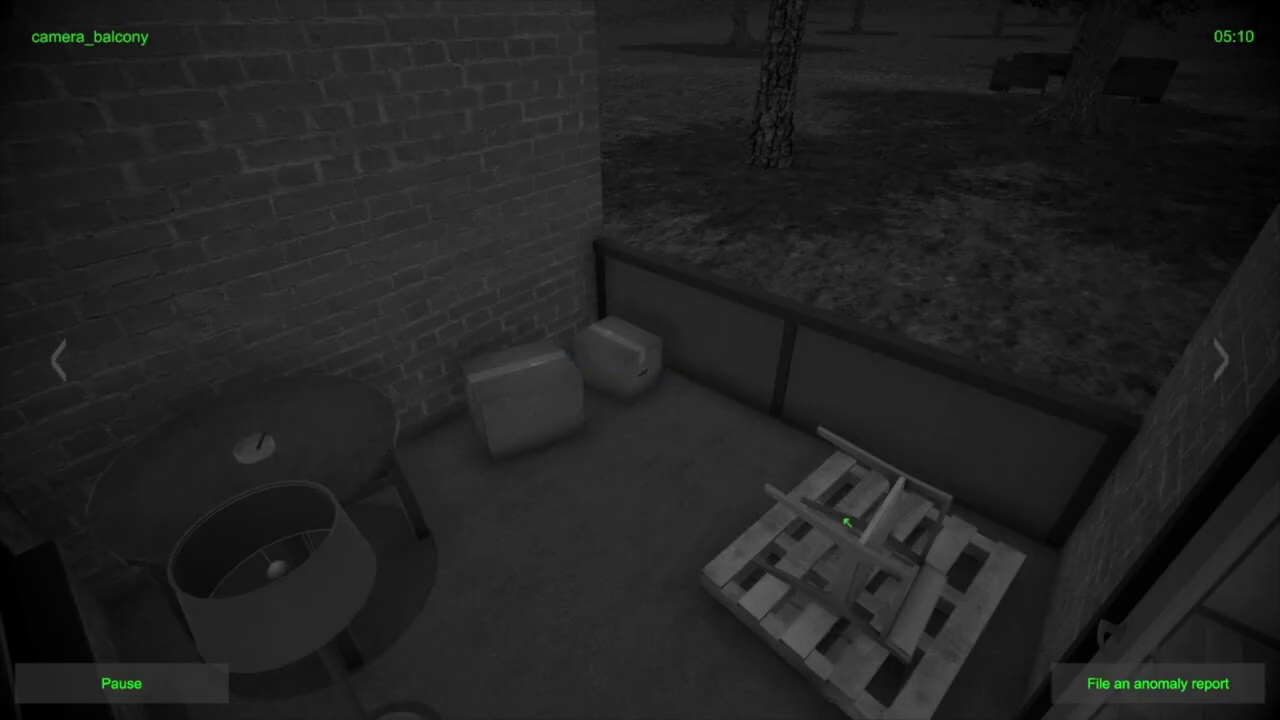
key(Right)
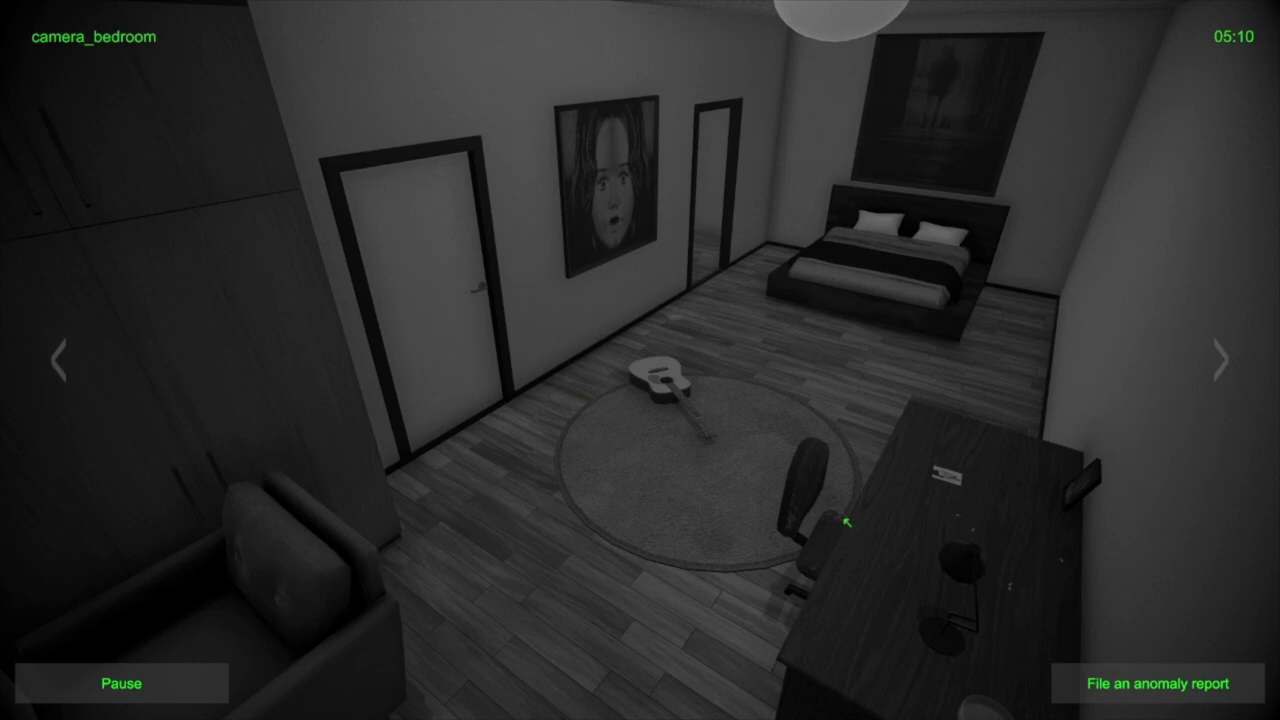
Report a Painting anomaly in the Bedroom.
click(1135, 682)
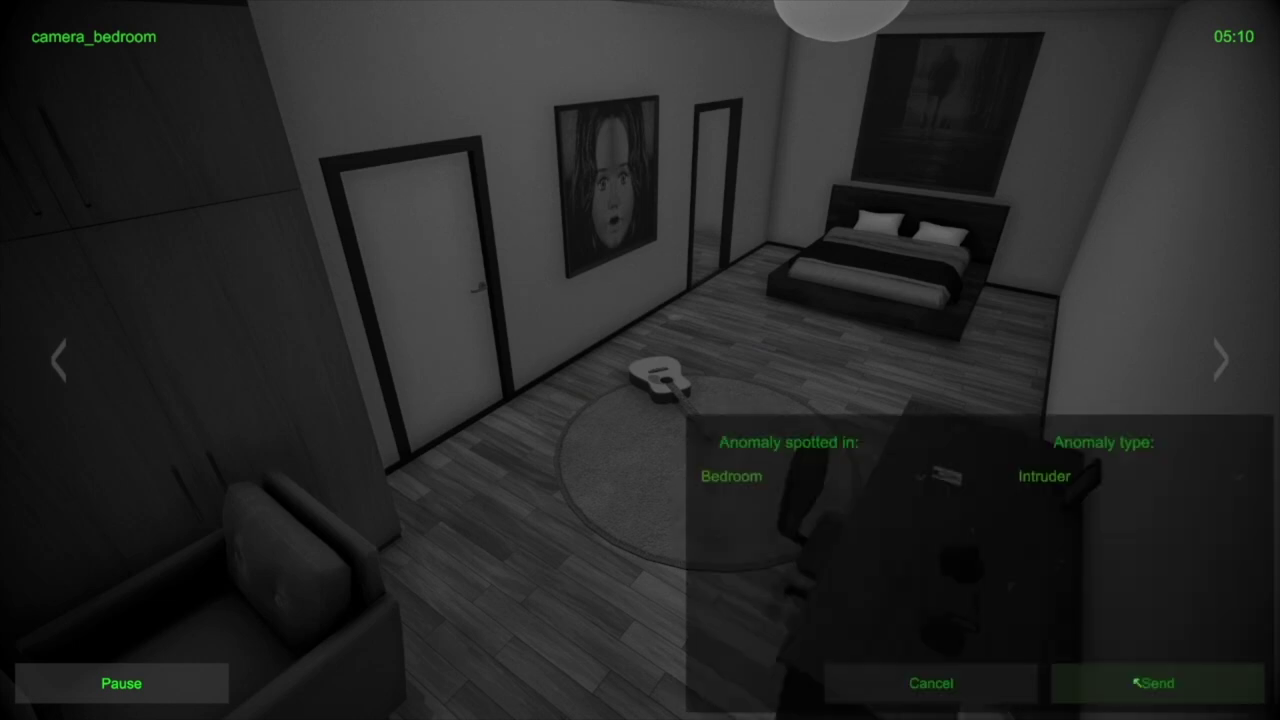
click(836, 474)
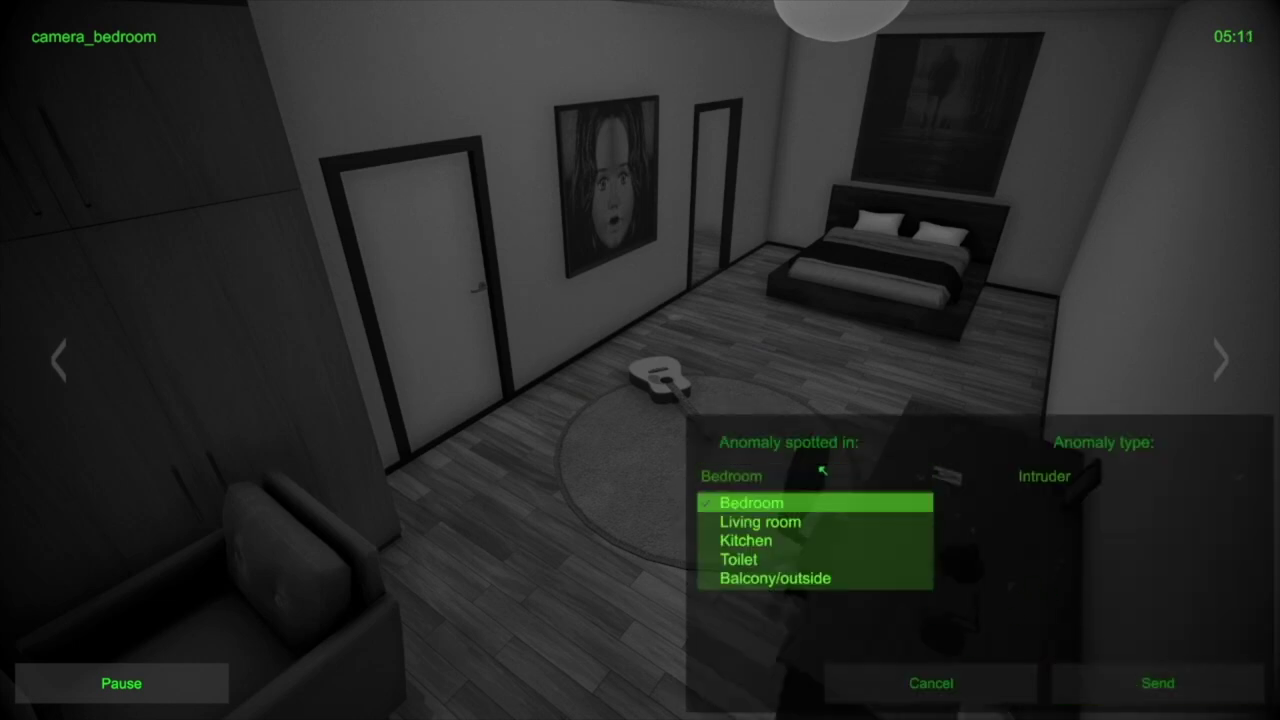
click(1040, 480)
scroll(1100, 540, down, 3)
click(1090, 598)
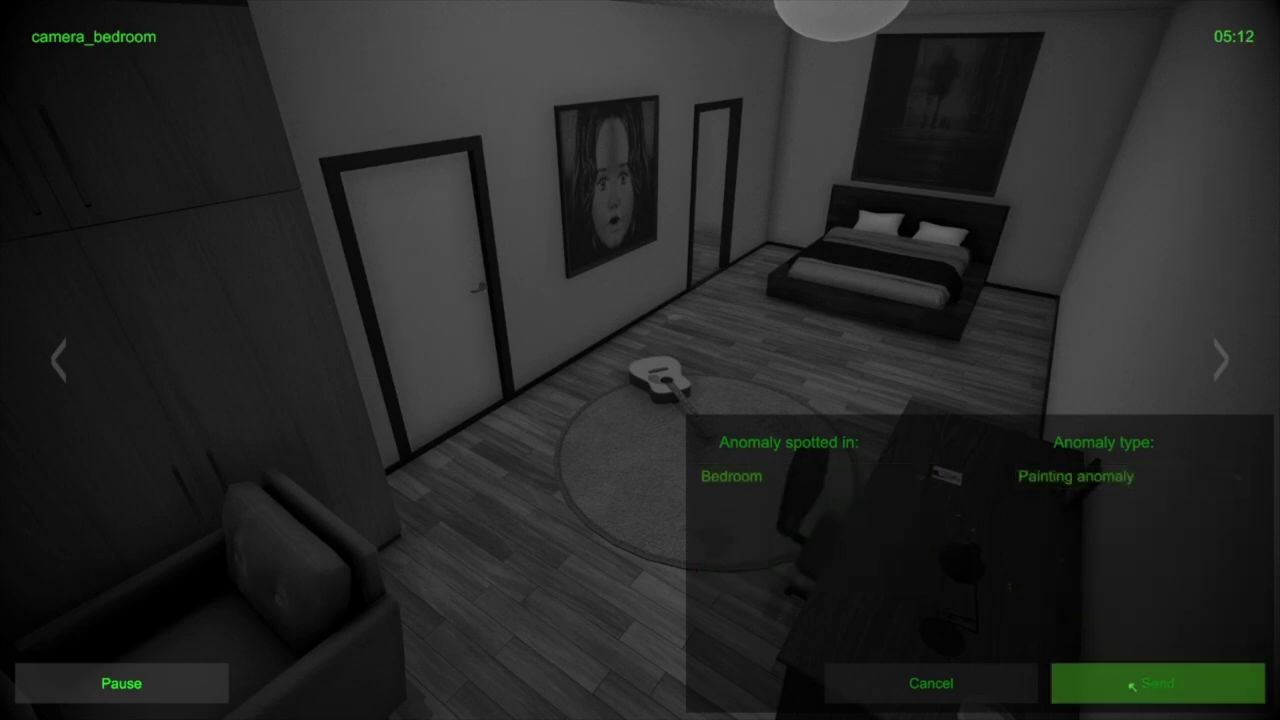
click(1130, 683)
Cycle the cameras through kitchen, toilet, balcony and bedroom back to the living room feed.
key(Right)
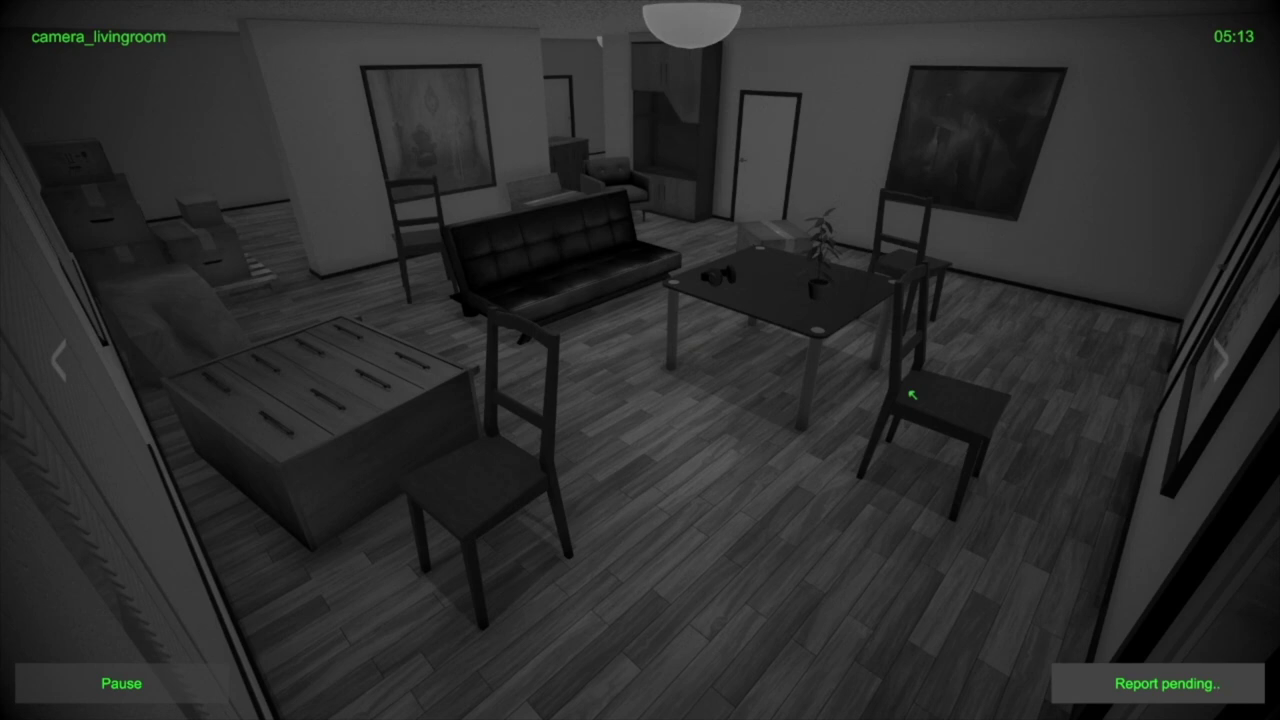
key(Right)
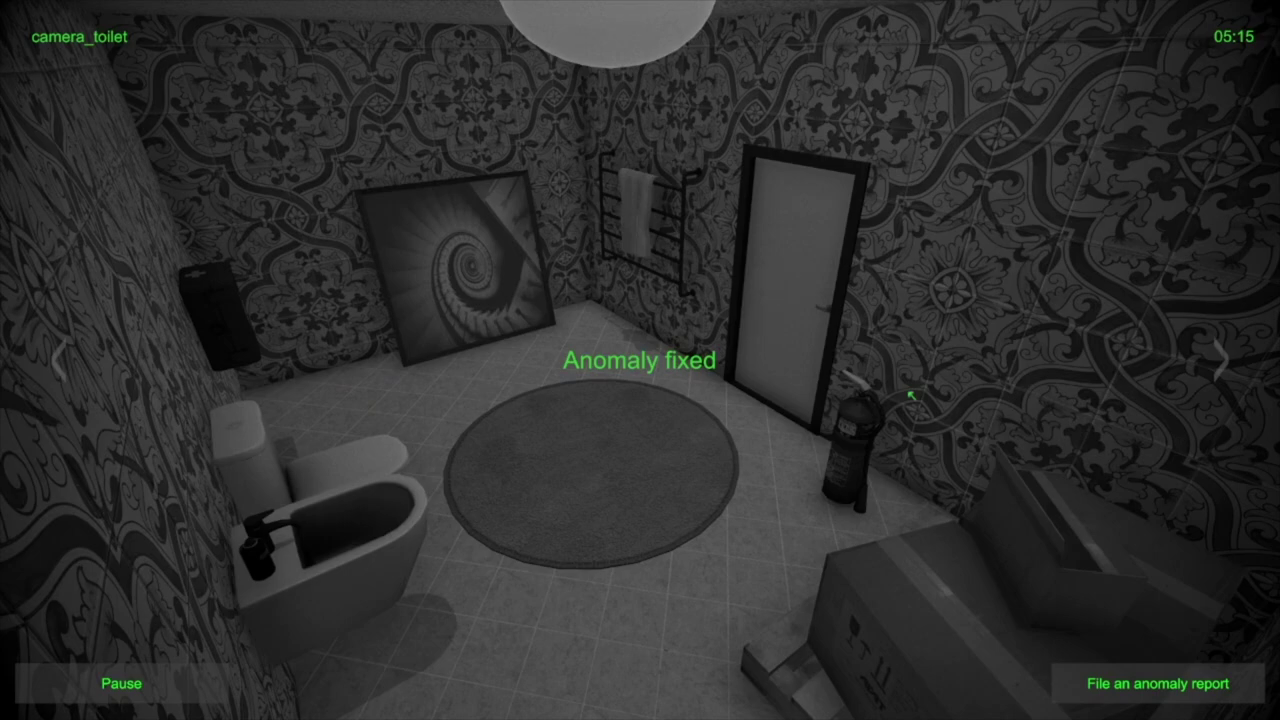
key(Right)
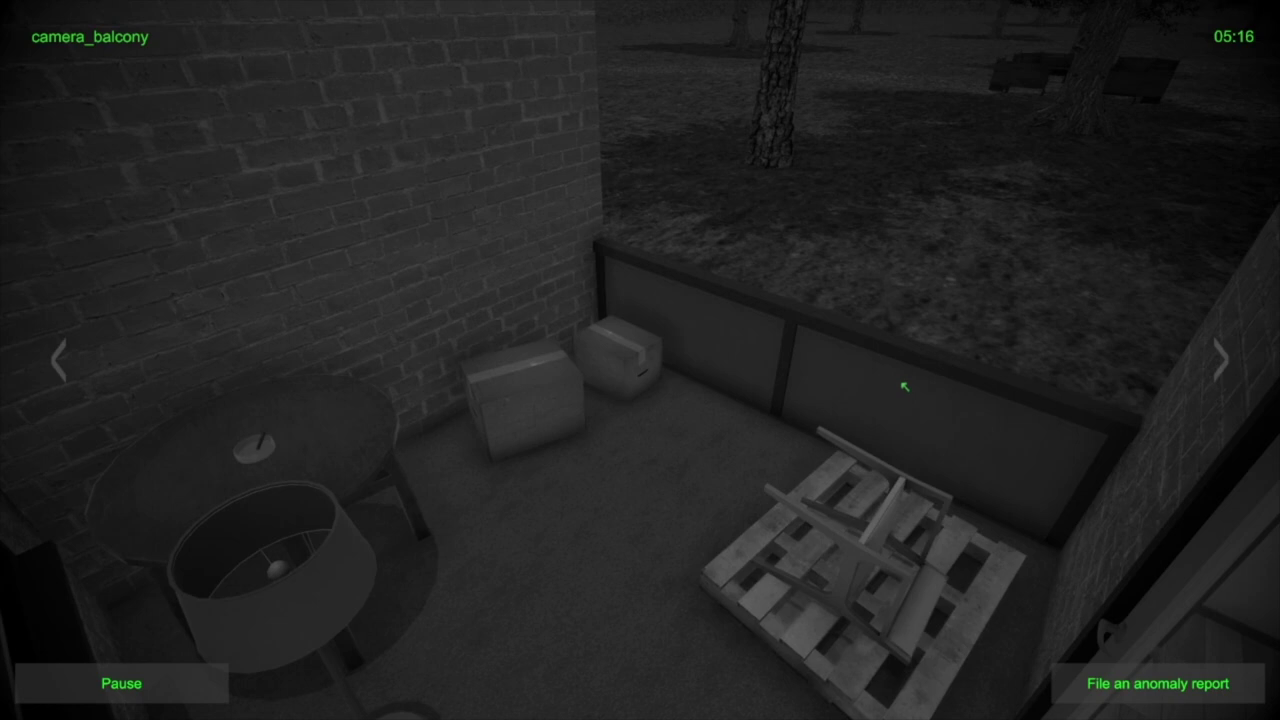
key(Right)
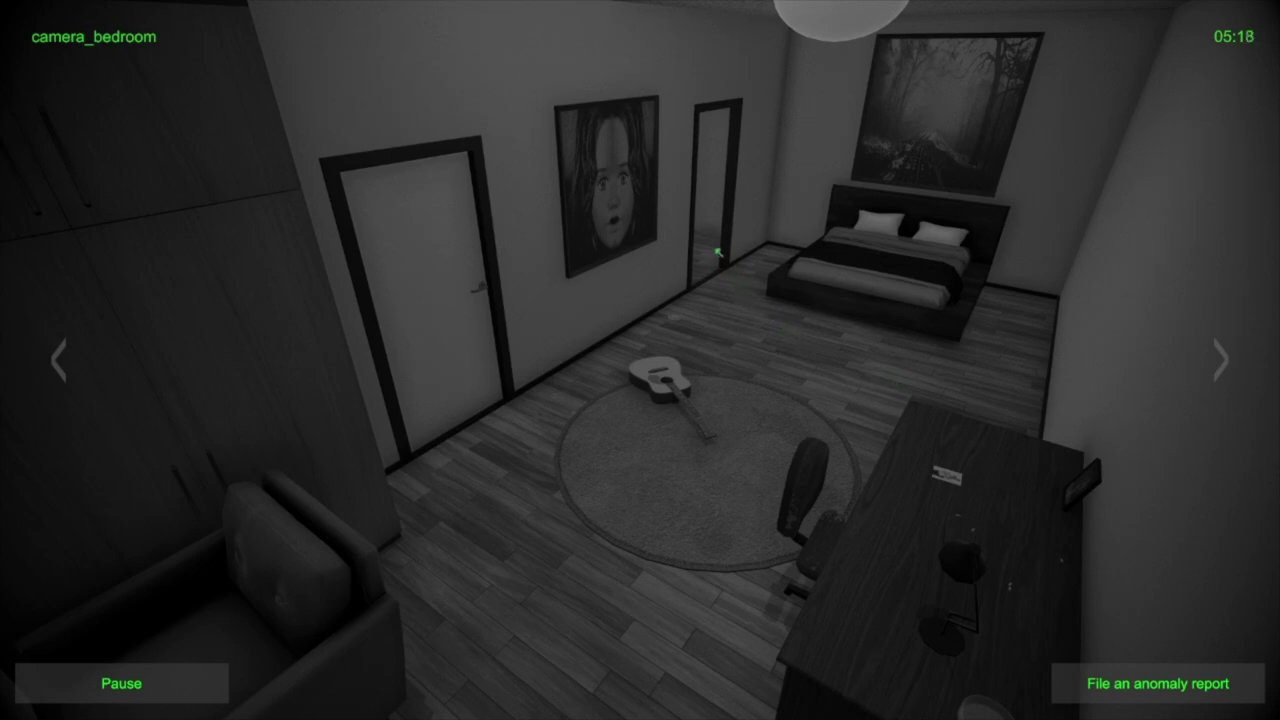
key(Right)
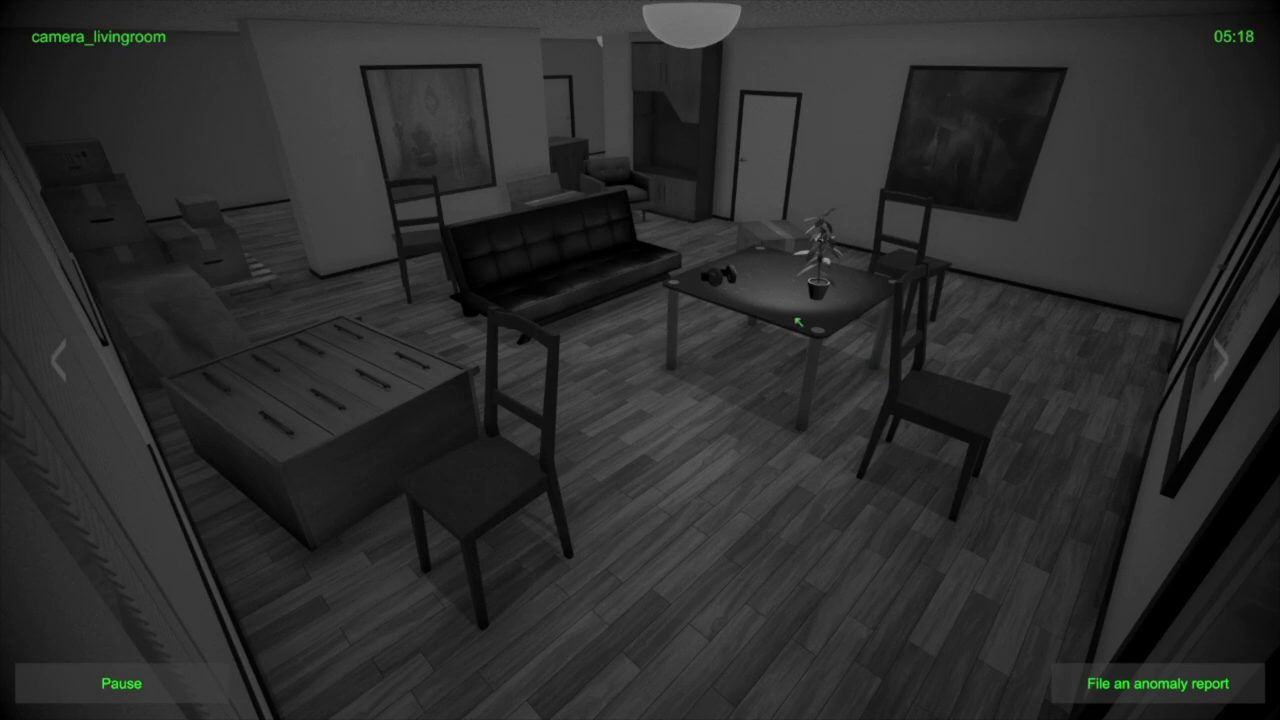
Report a Light anomaly in the Living room.
click(1074, 660)
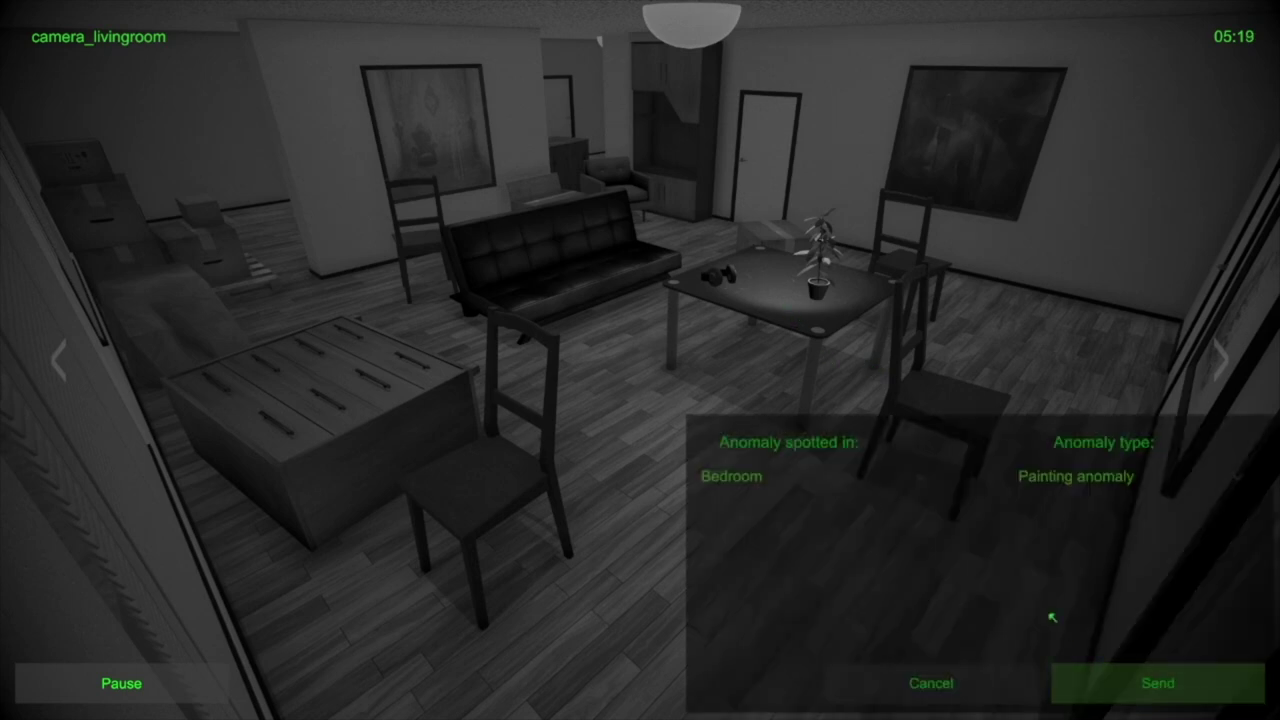
click(871, 476)
click(860, 522)
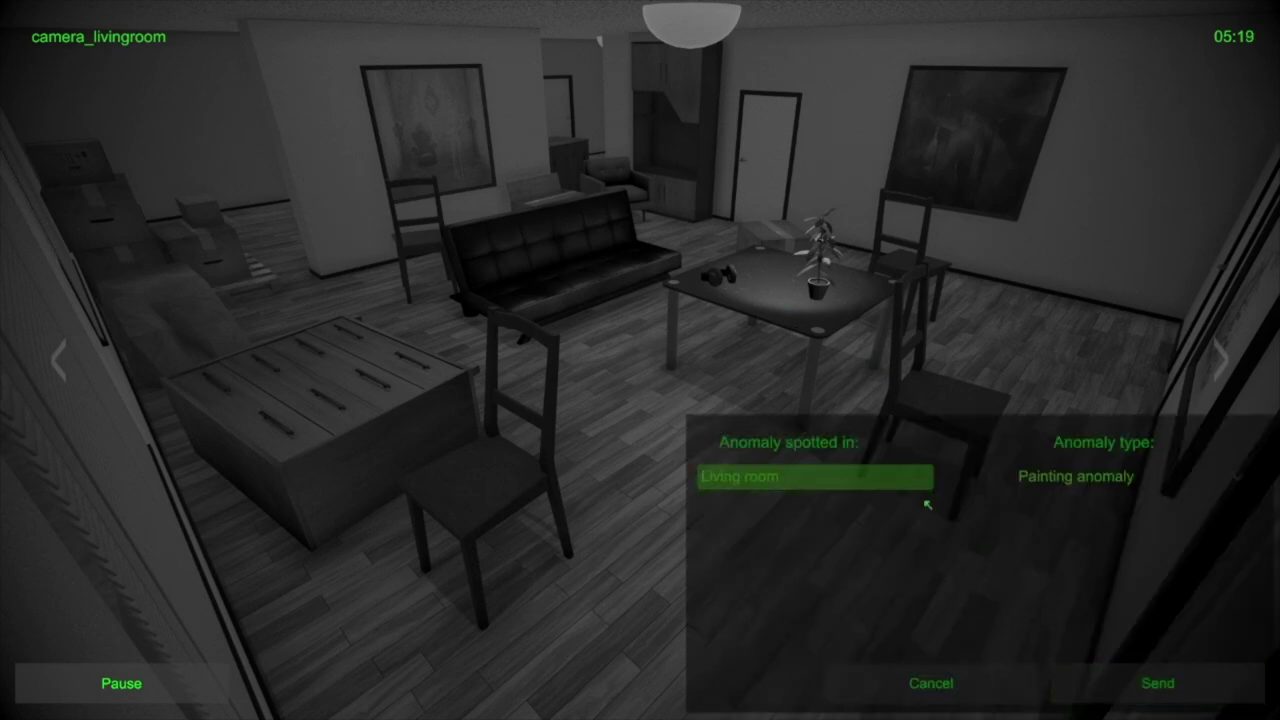
click(1059, 481)
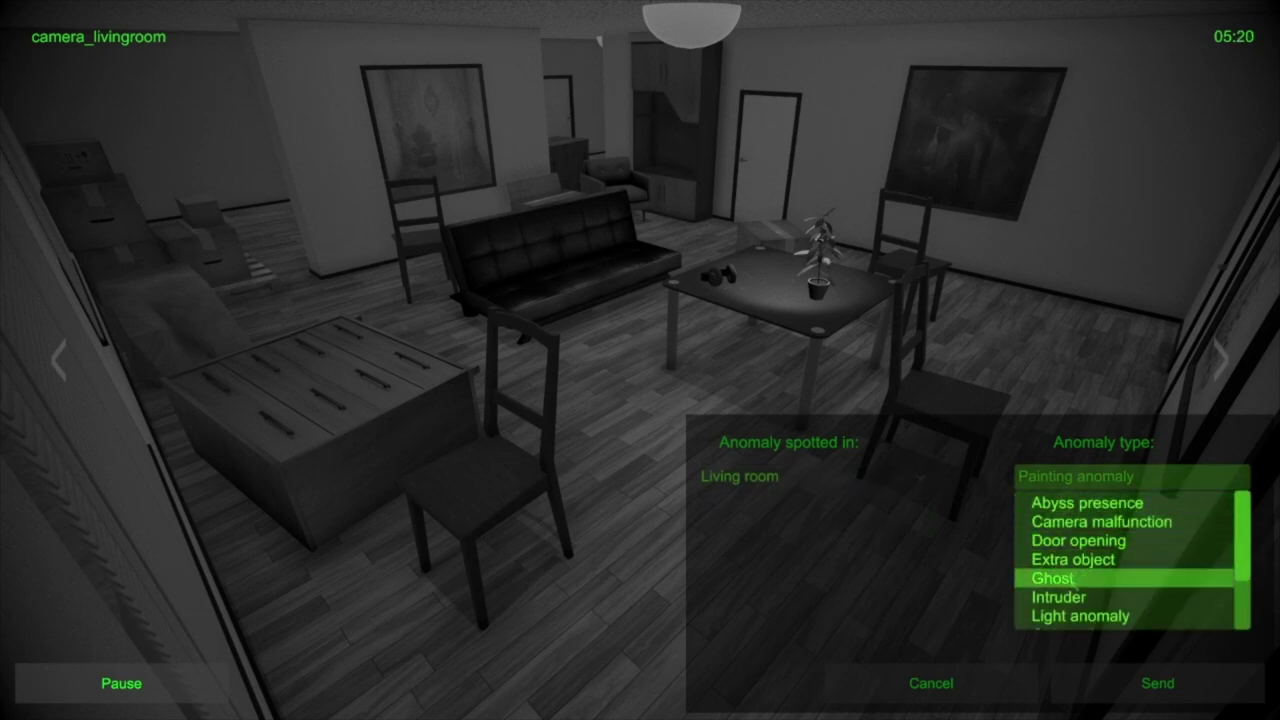
click(1095, 616)
click(1115, 684)
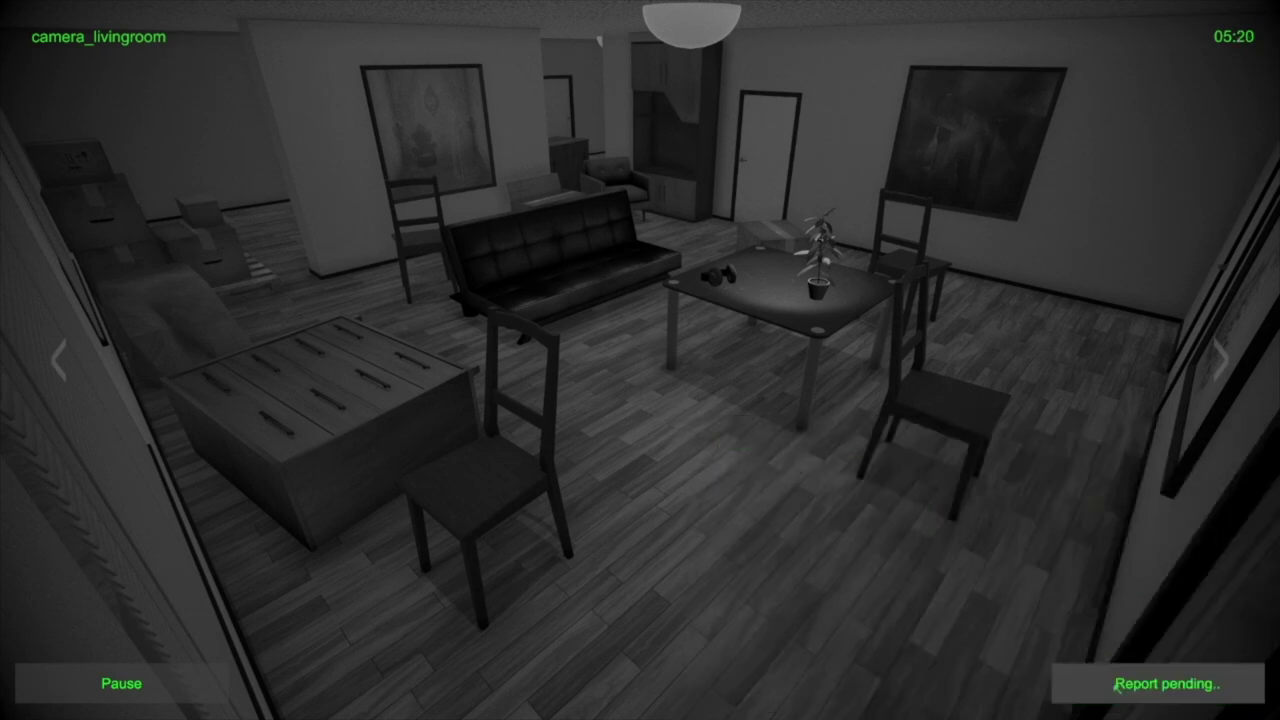
Check the kitchen and toilet feeds, then report an Intruder in the Toilet.
key(Right)
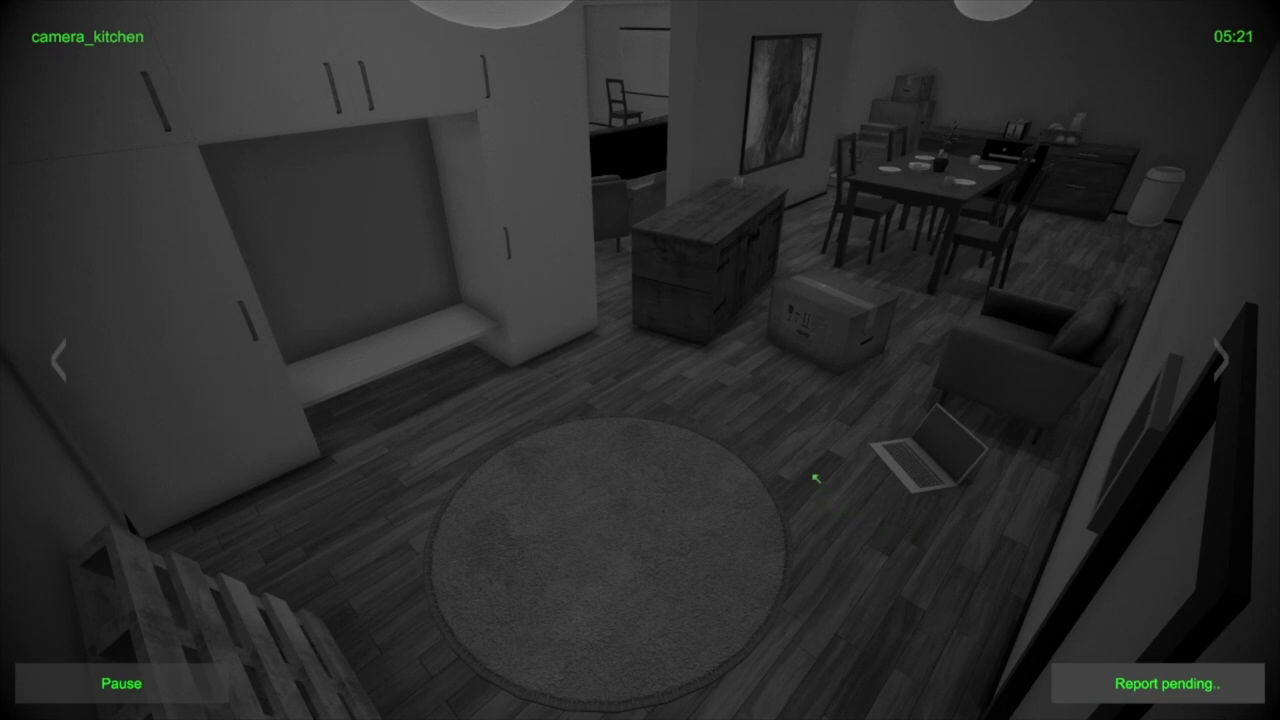
key(Right)
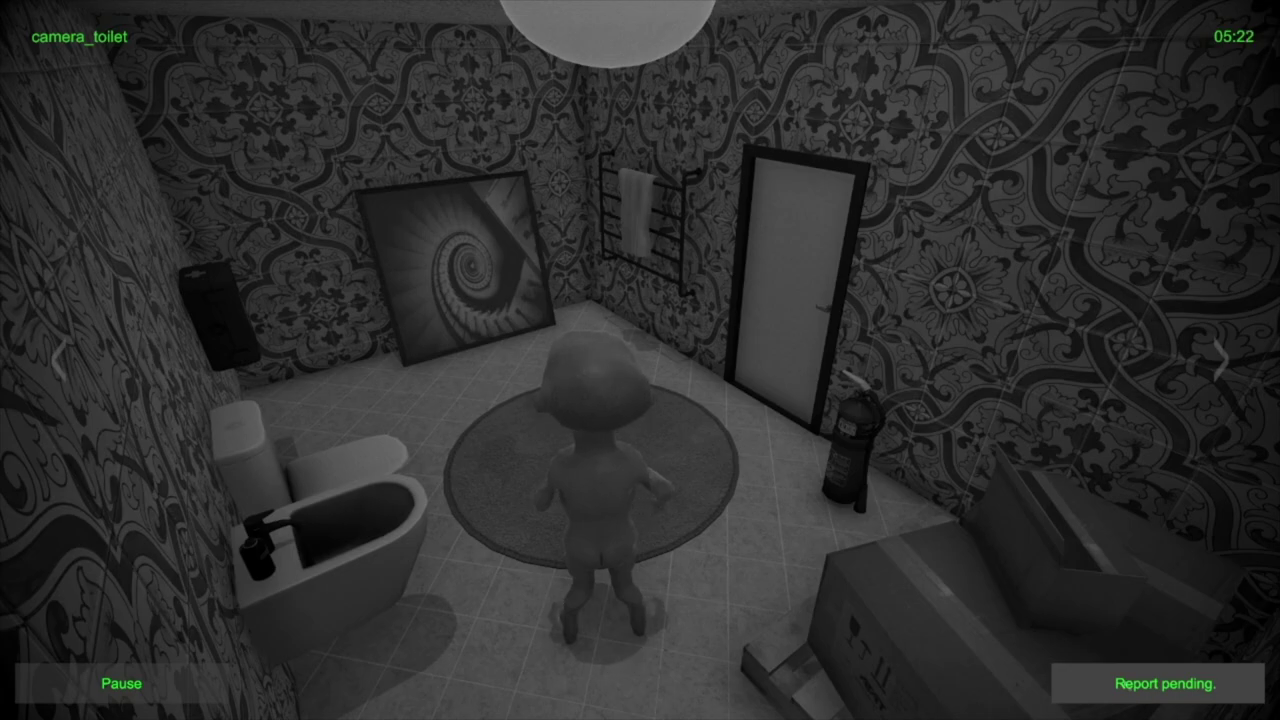
key(Left)
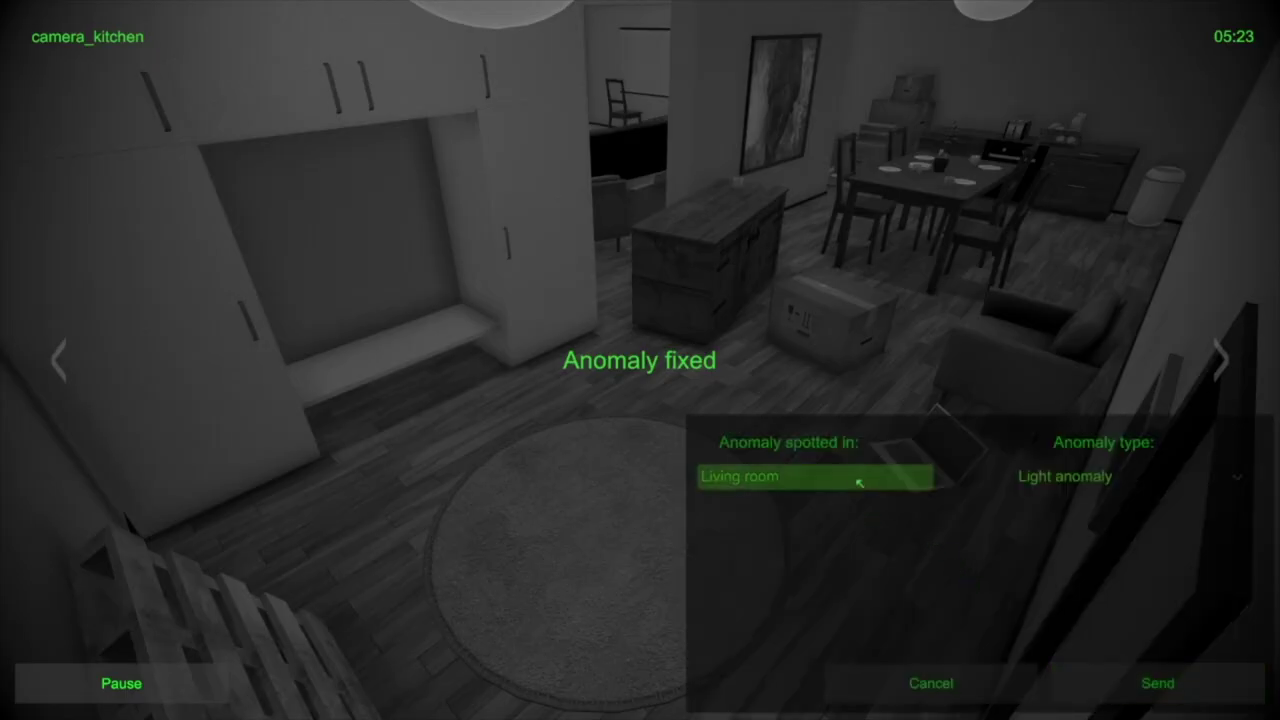
click(861, 483)
click(877, 556)
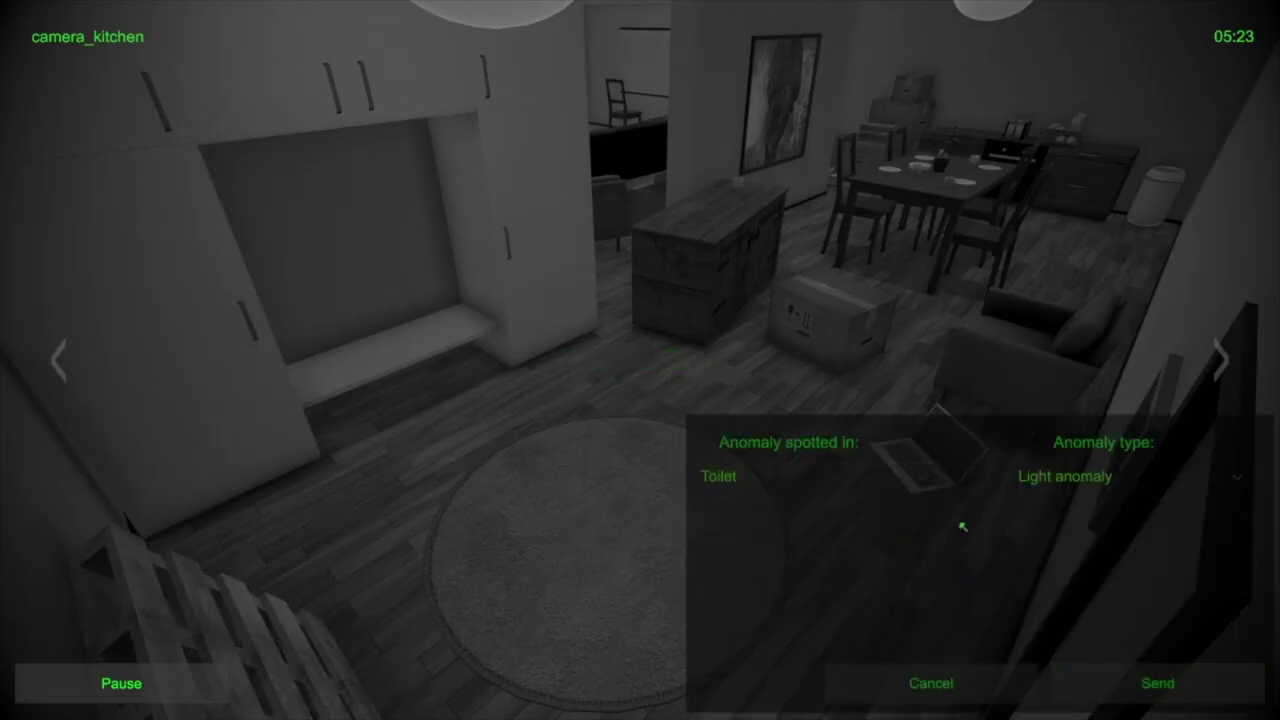
click(1056, 482)
click(1082, 600)
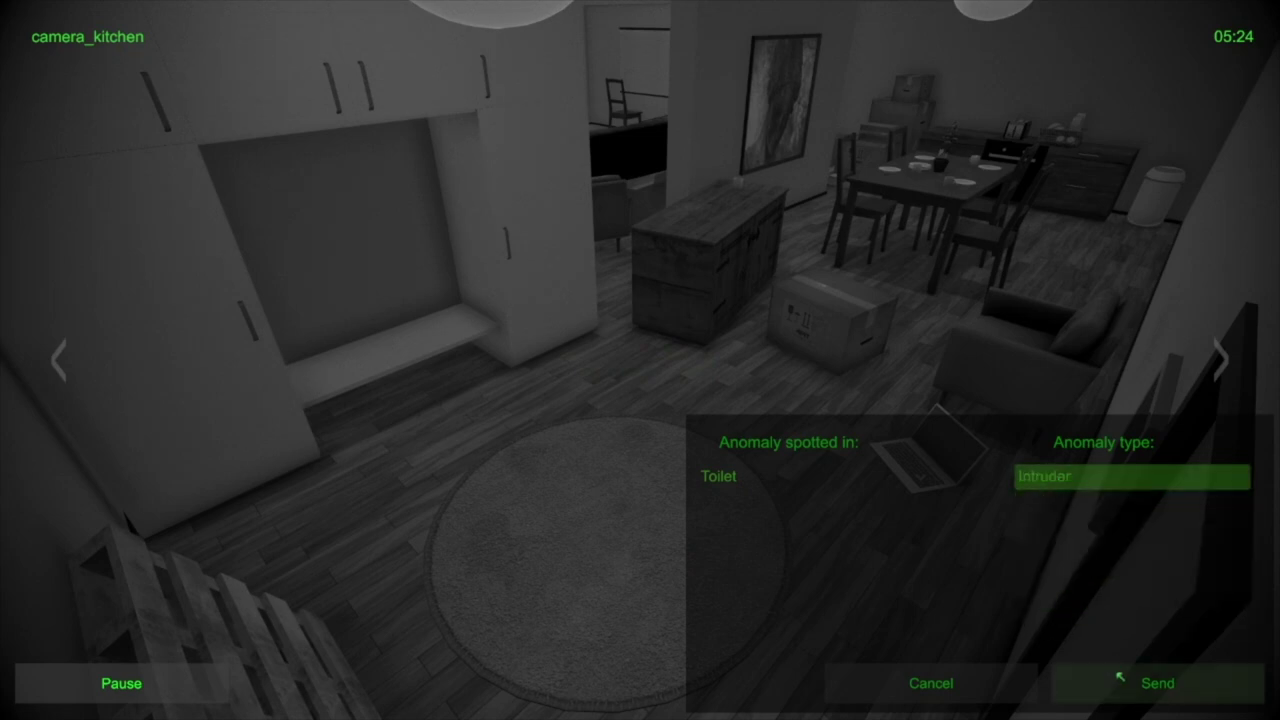
click(1058, 677)
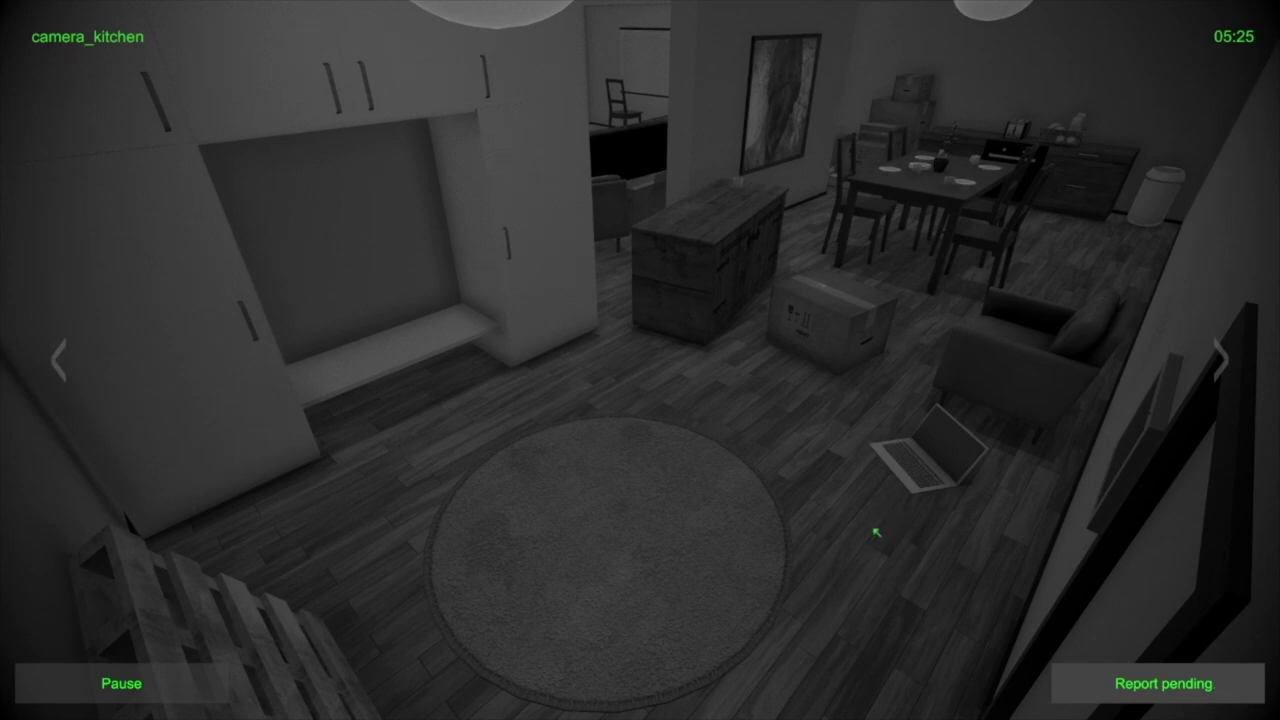
Switch to the balcony camera, then to the toilet feed where the intruder still stands.
key(Right)
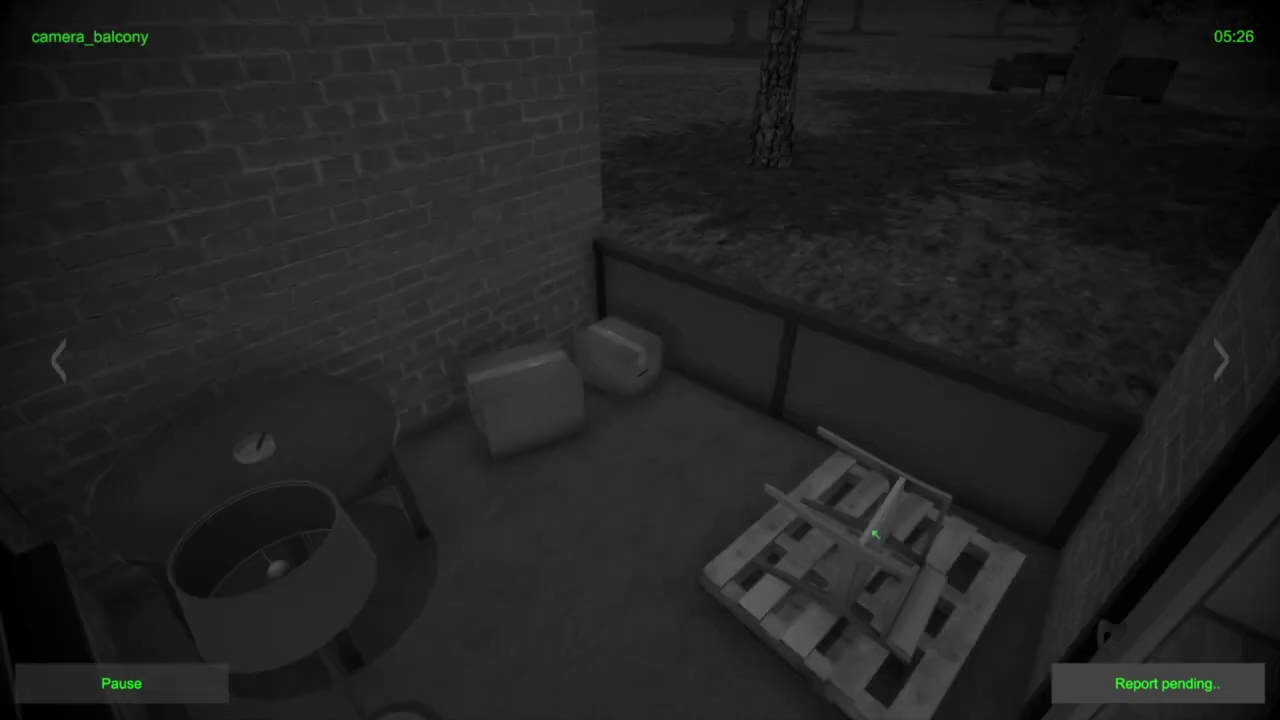
key(Right)
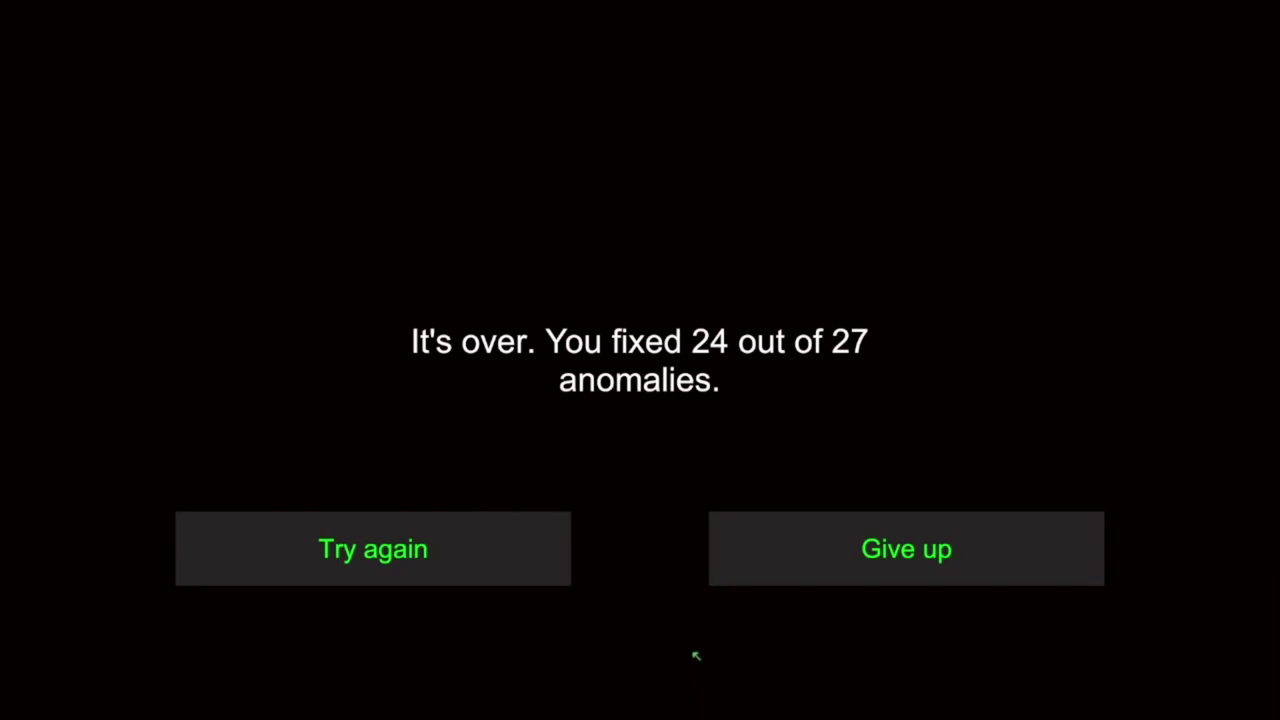
Restart the shift with 'Try again' on the game-over screen.
click(514, 554)
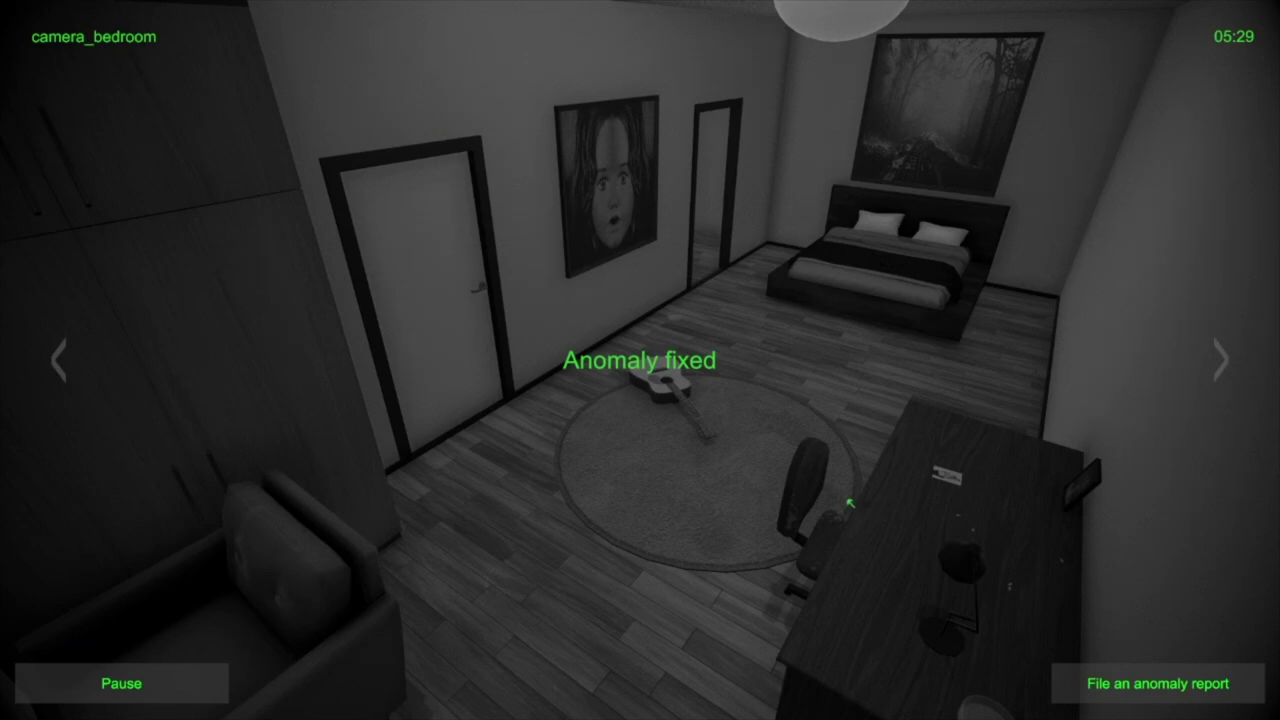
Move from the bedroom camera via living room and kitchen to the toilet feed.
key(Left)
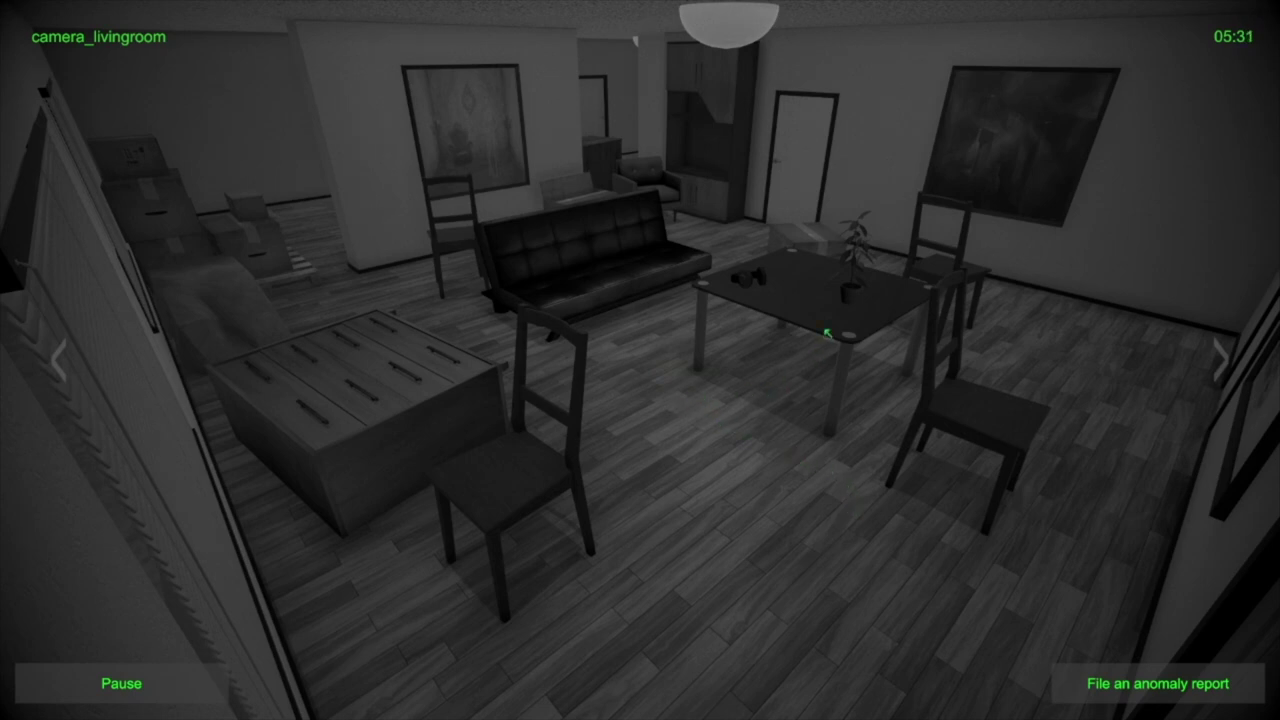
key(Right)
key(Left)
key(Right)
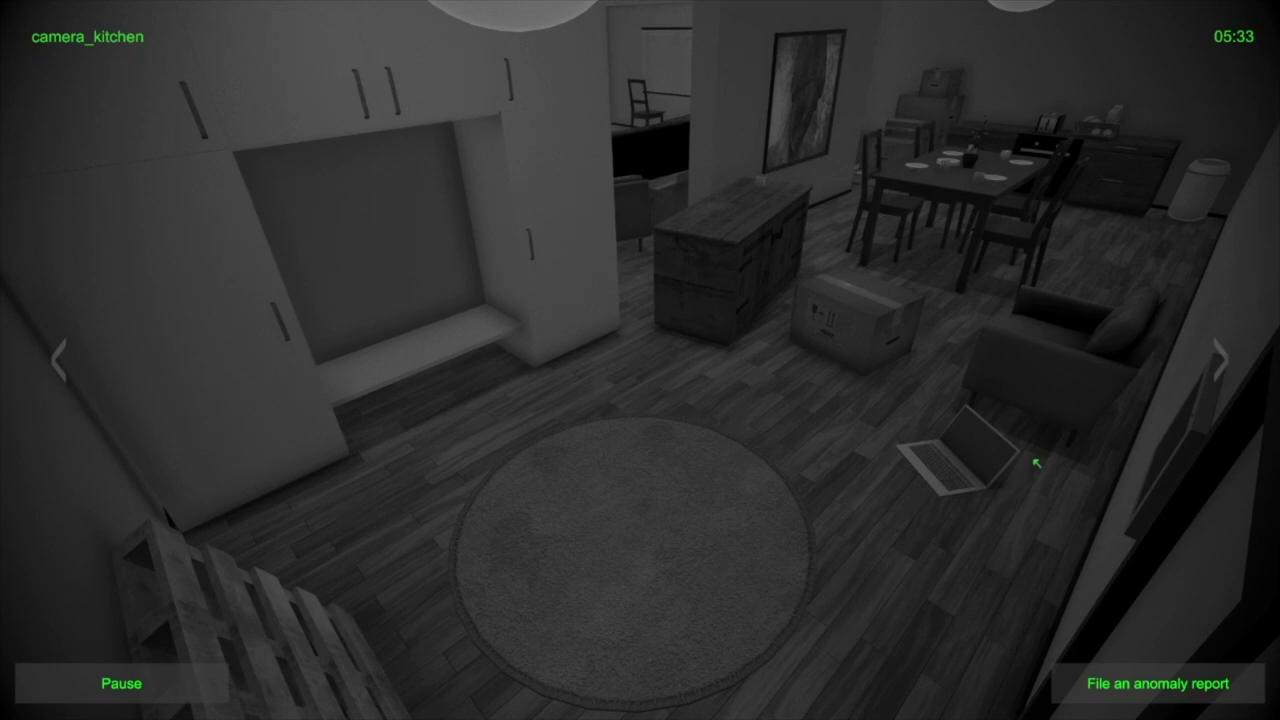
key(Right)
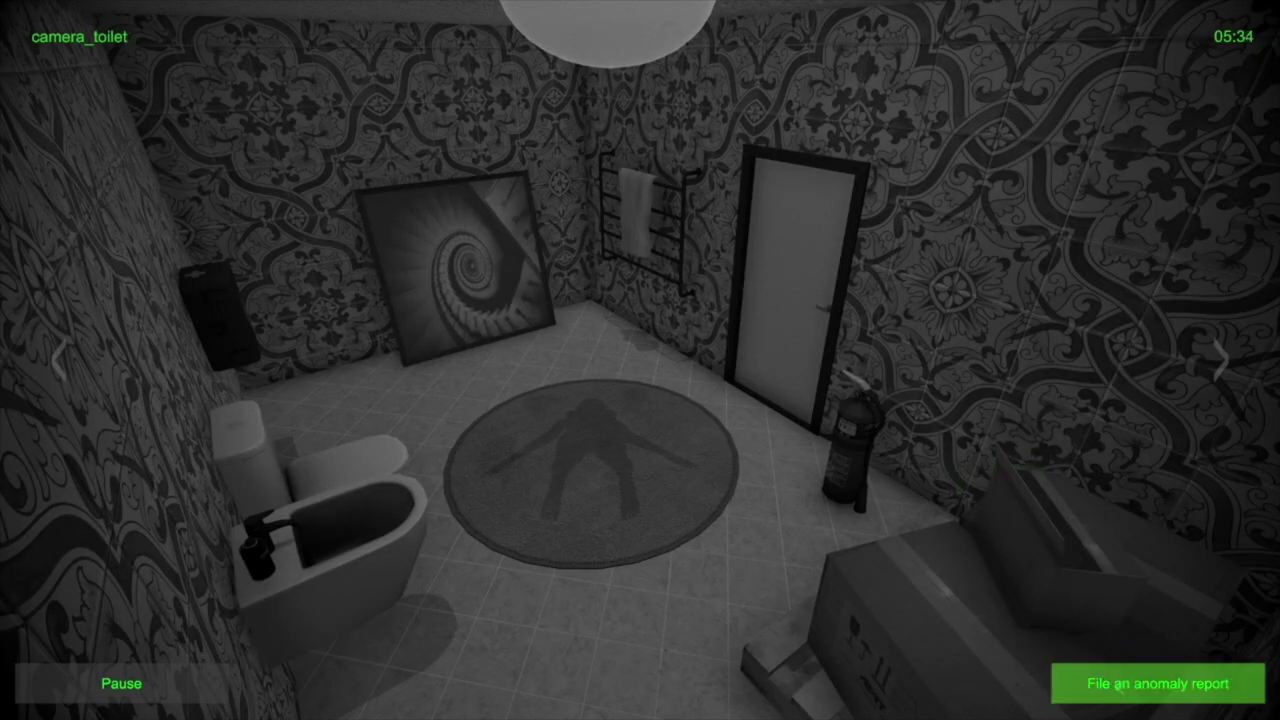
Report a Shadow anomaly in the toilet.
click(1119, 686)
click(1137, 480)
scroll(1130, 580, down, 2)
click(1085, 614)
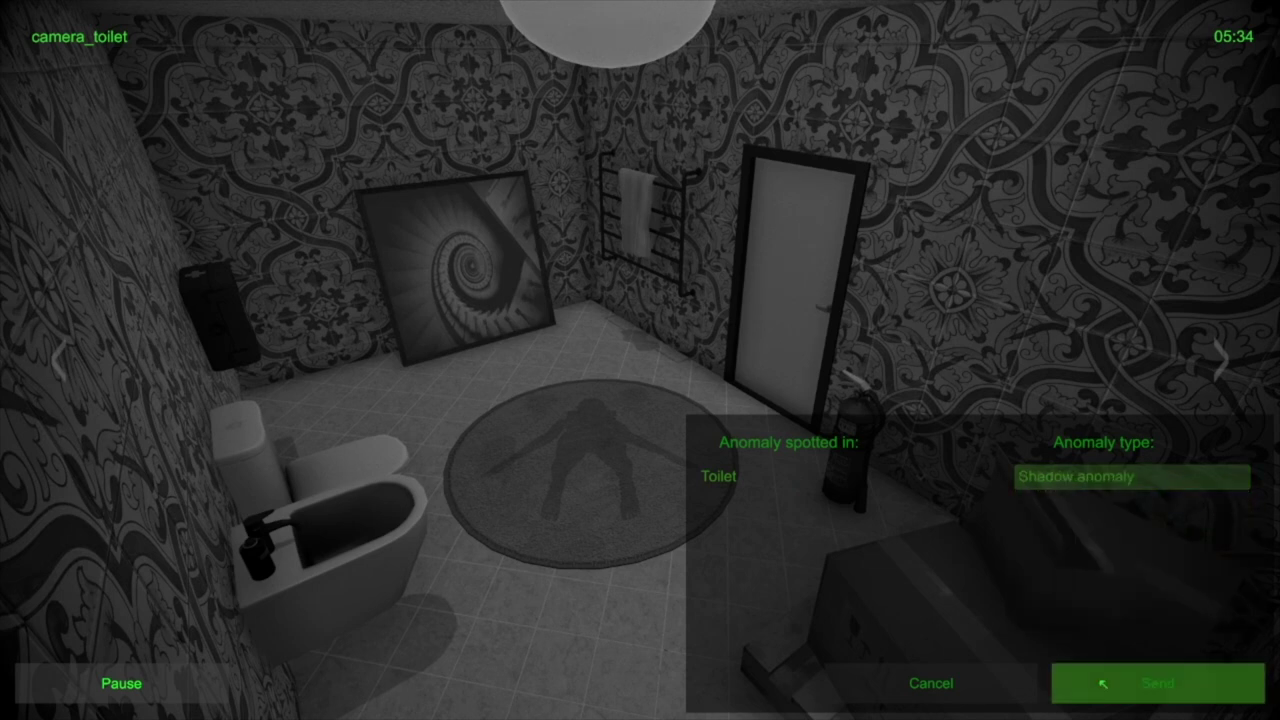
click(1103, 684)
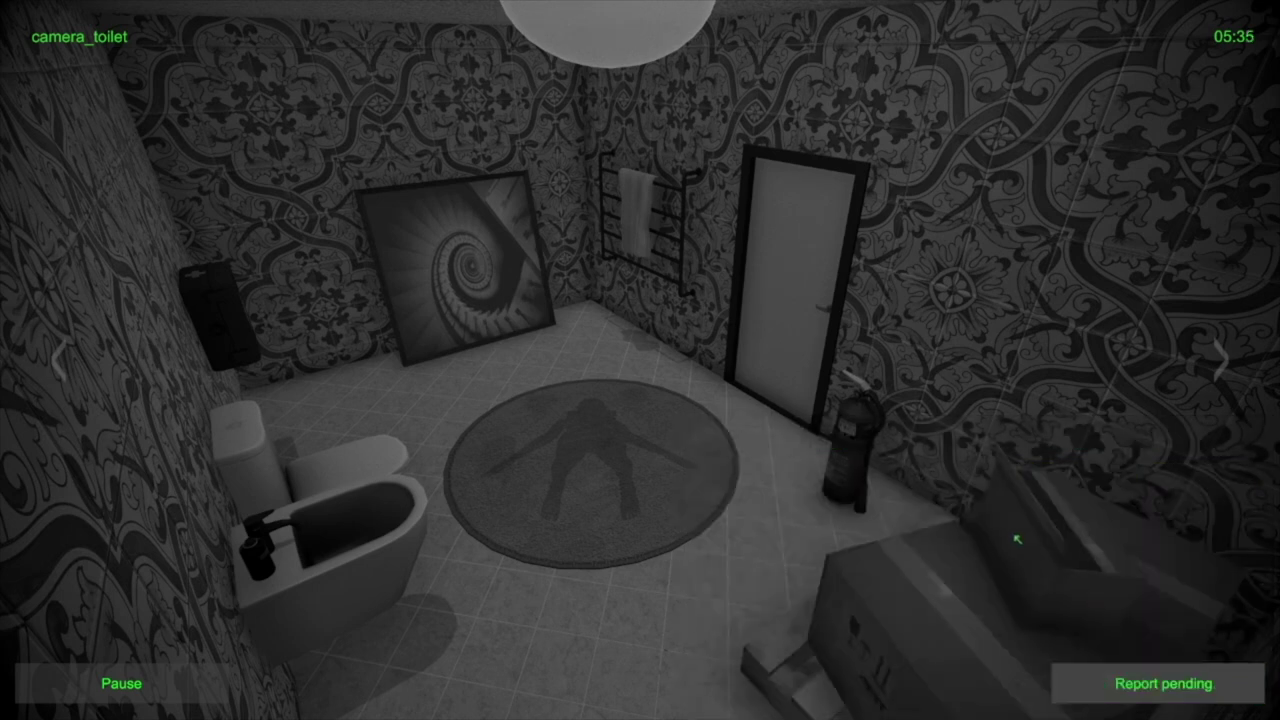
Cycle through the balcony and living room feeds, settling on the bedroom camera.
key(Right)
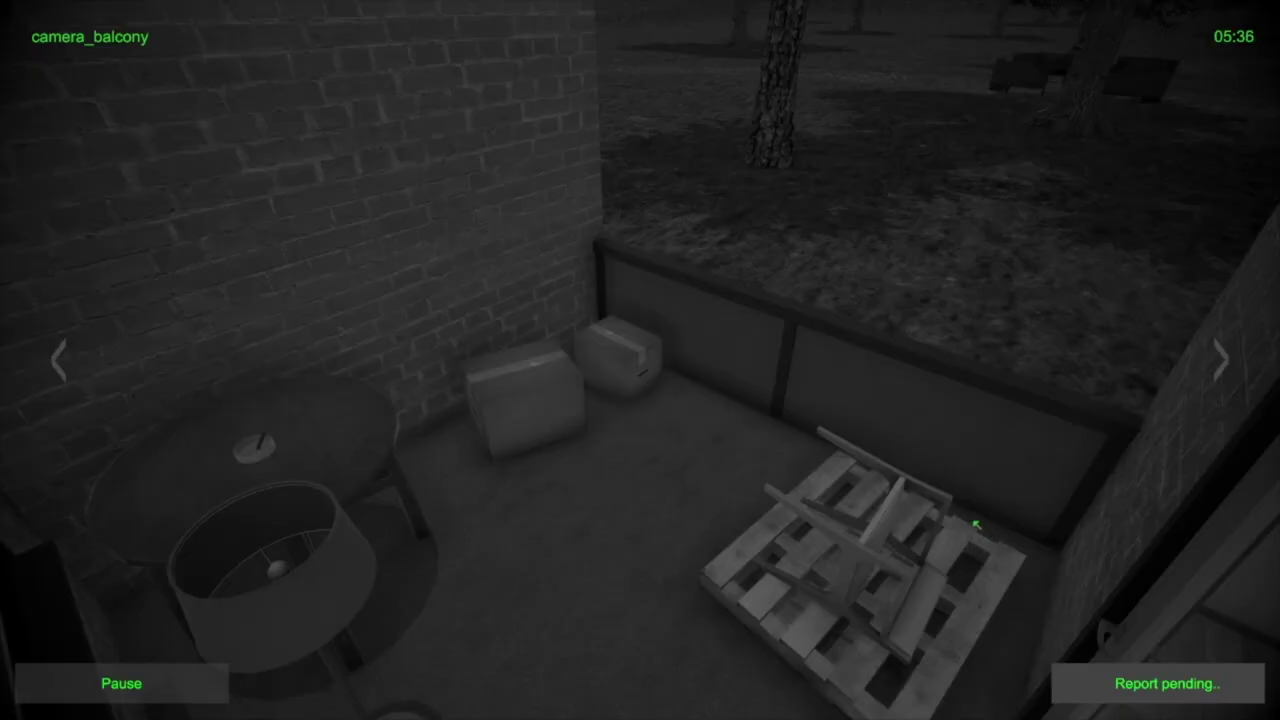
key(Right)
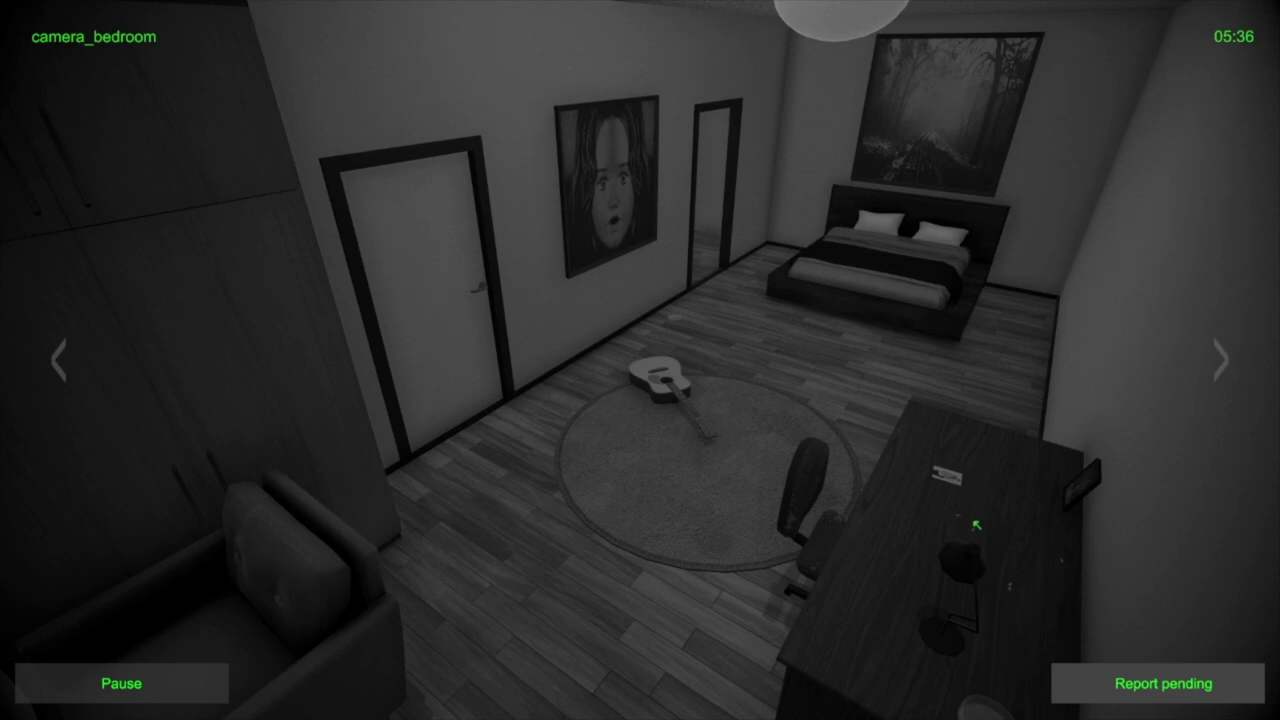
key(Right)
key(Left)
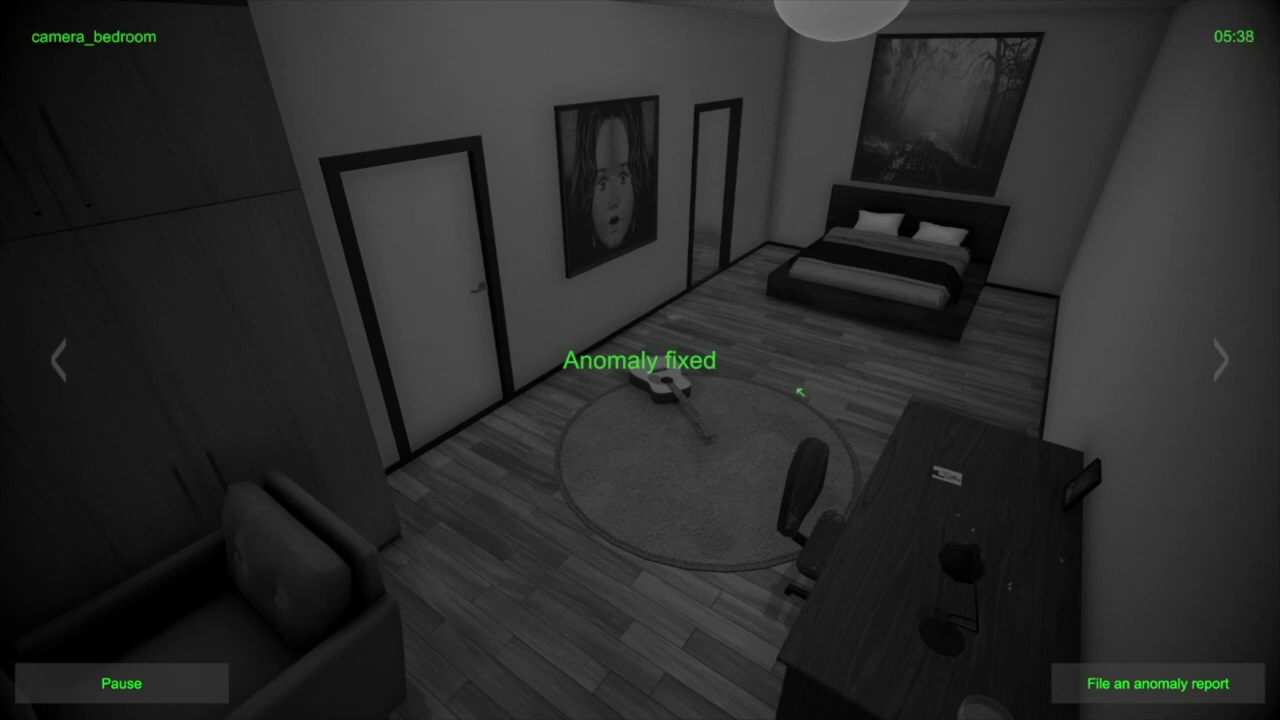
key(Right)
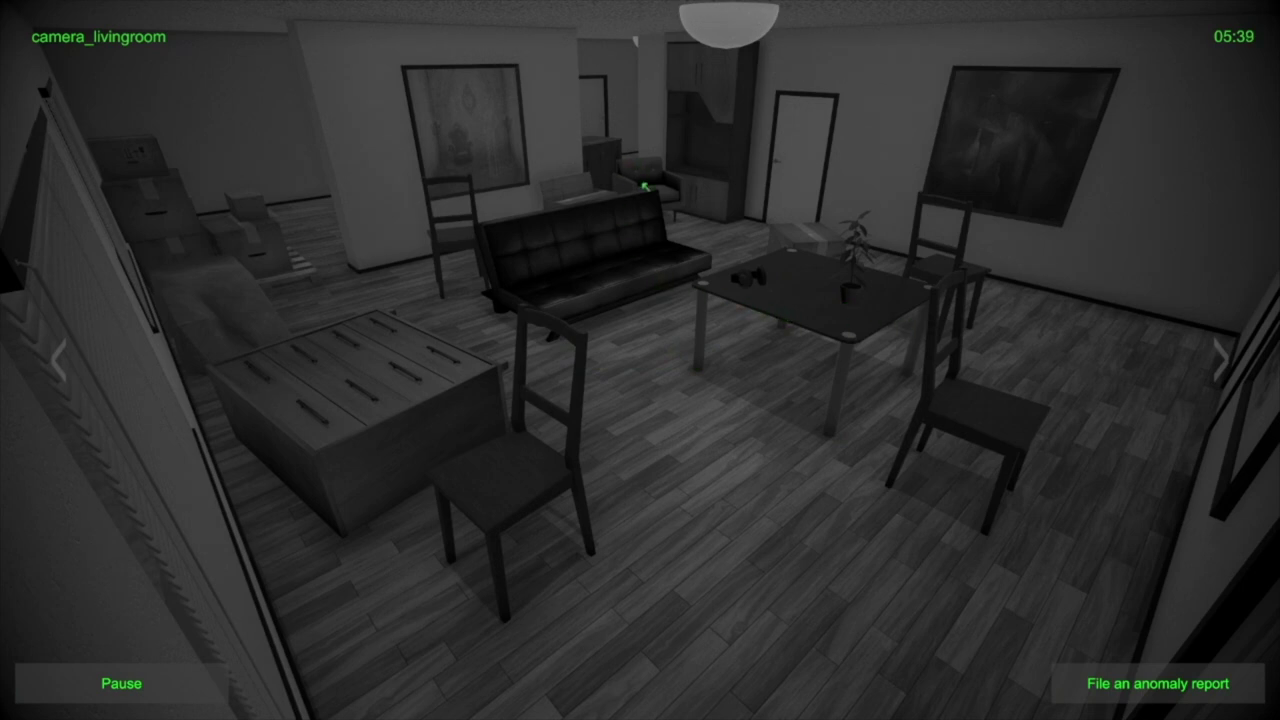
key(Right)
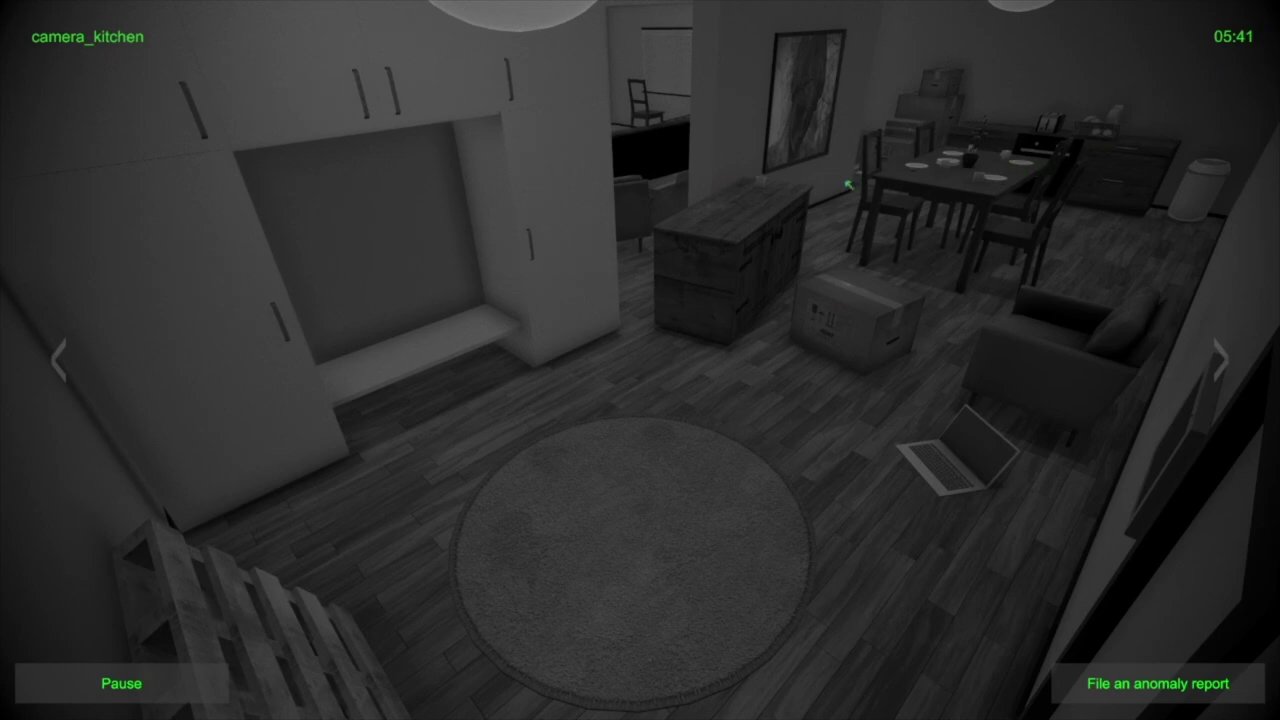
key(Right)
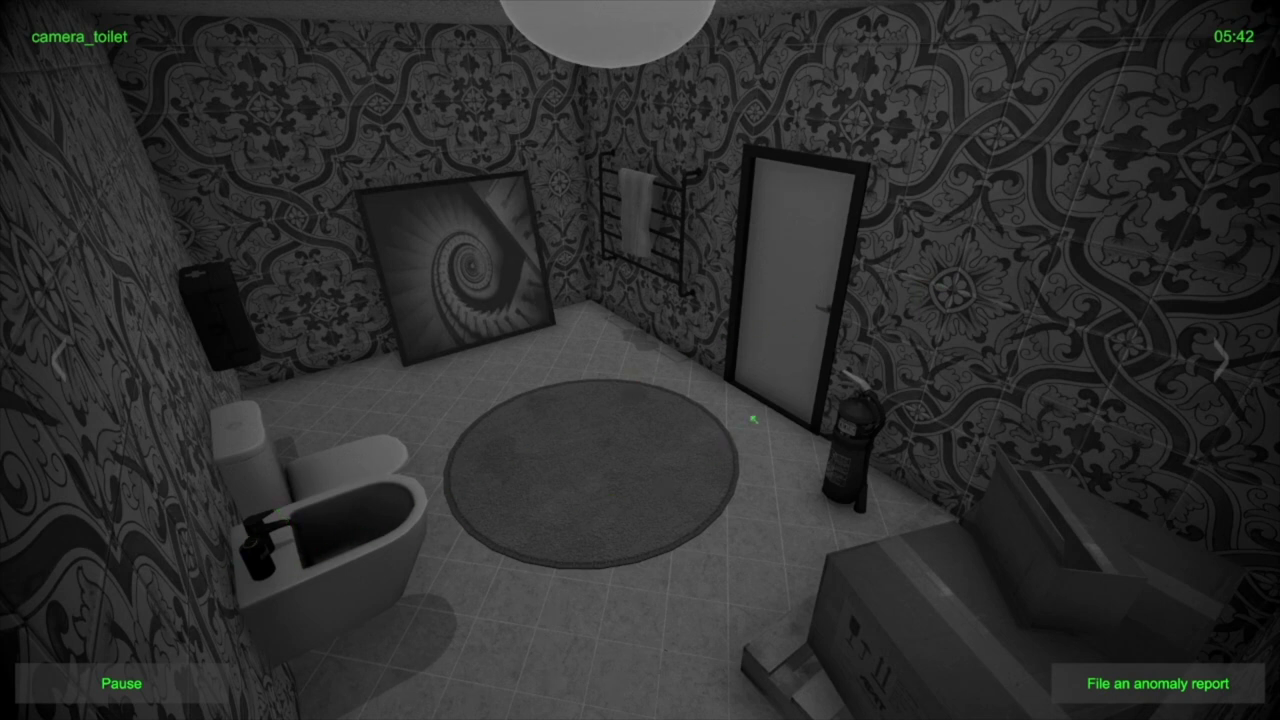
key(Right)
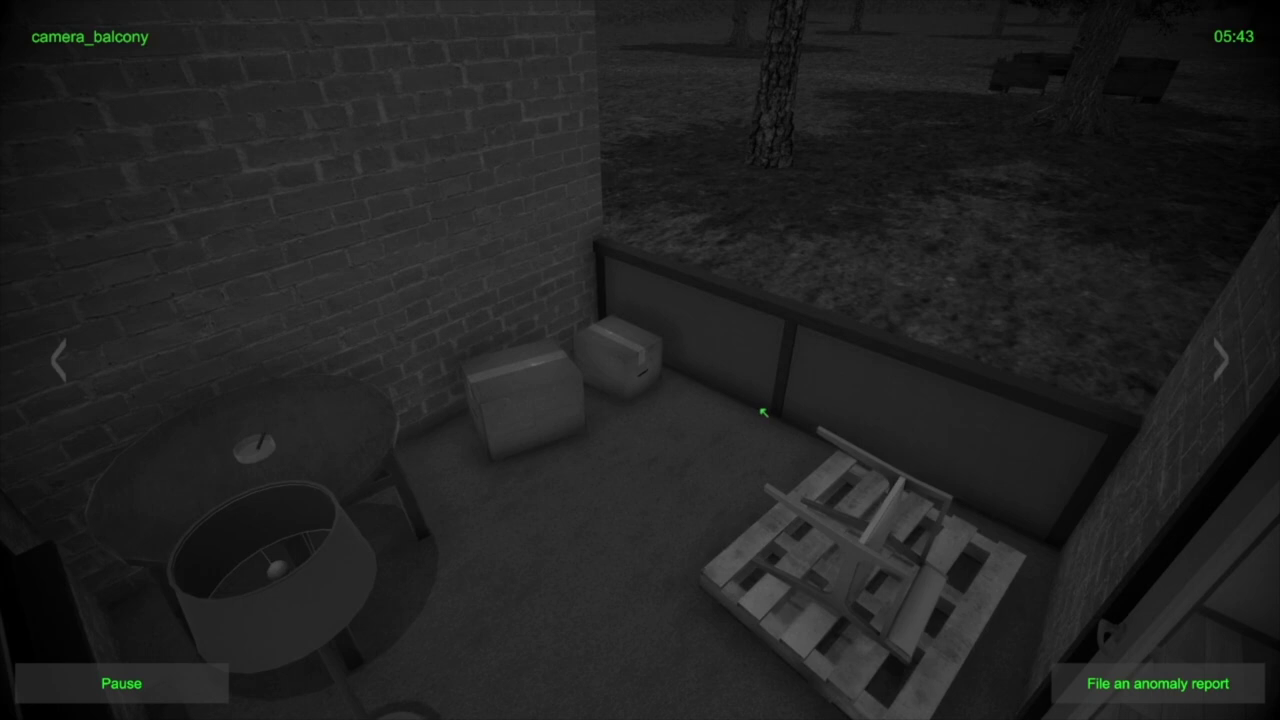
key(Right)
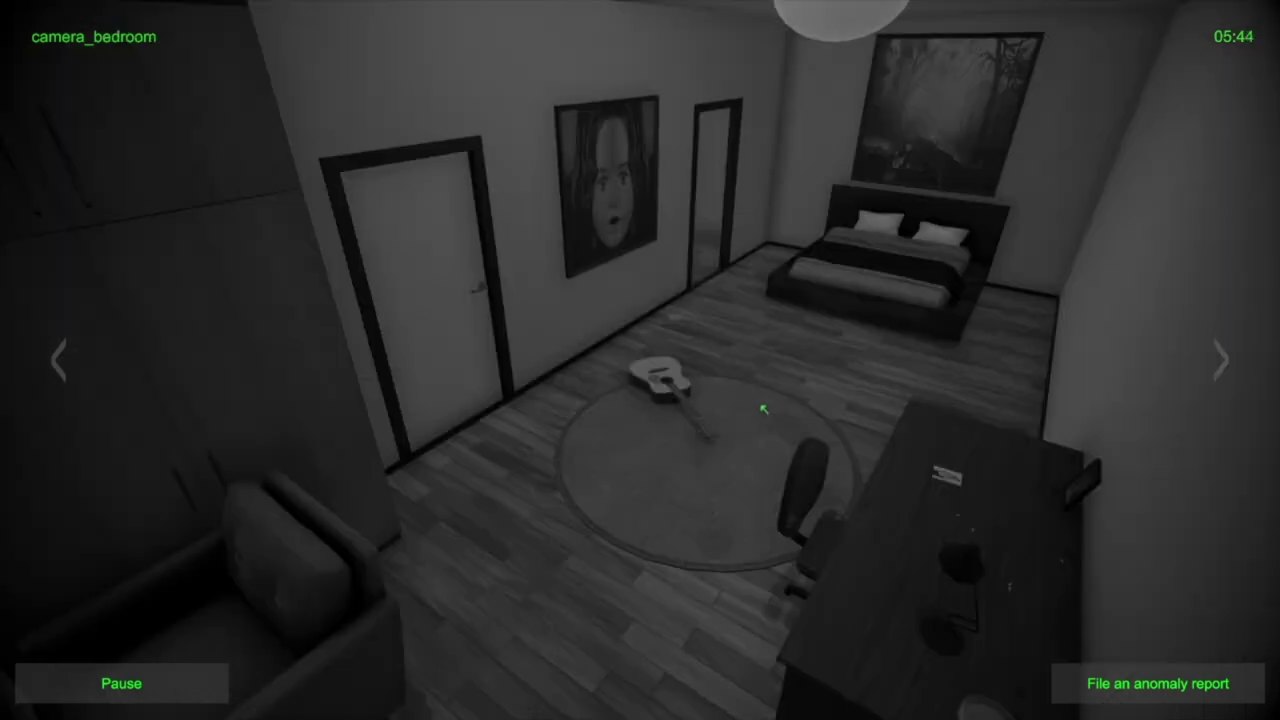
key(Right)
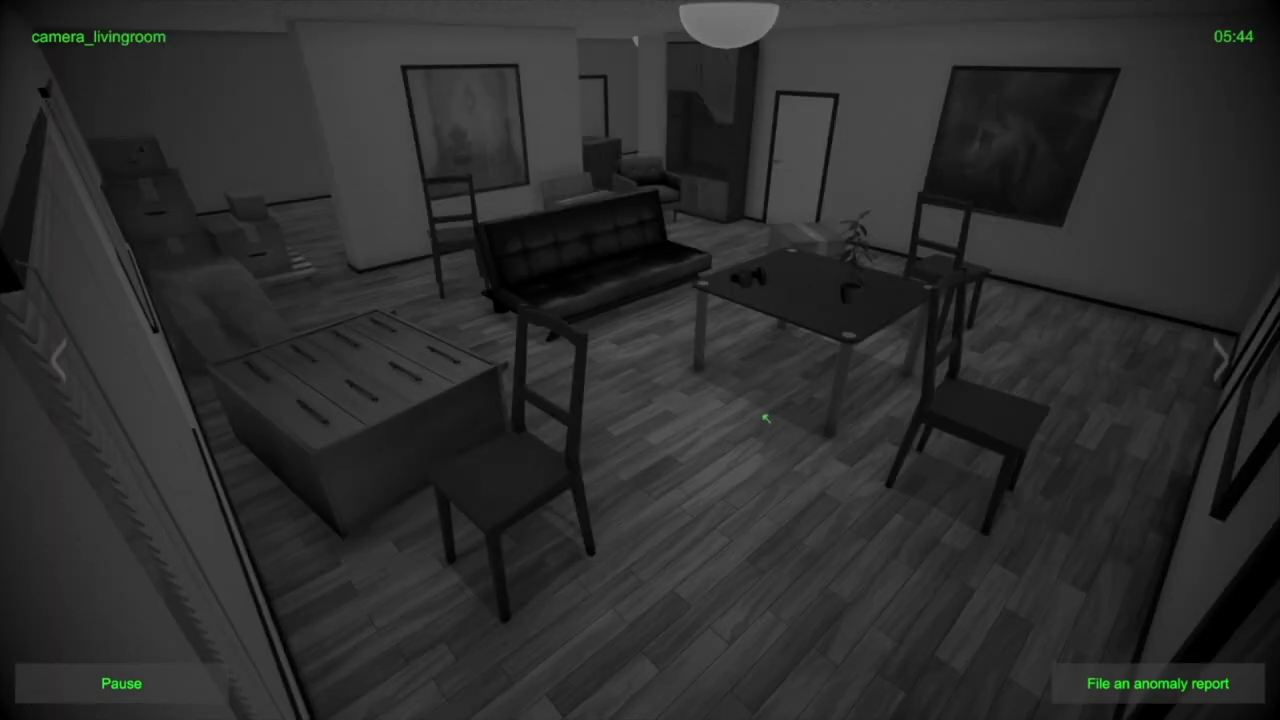
key(Left)
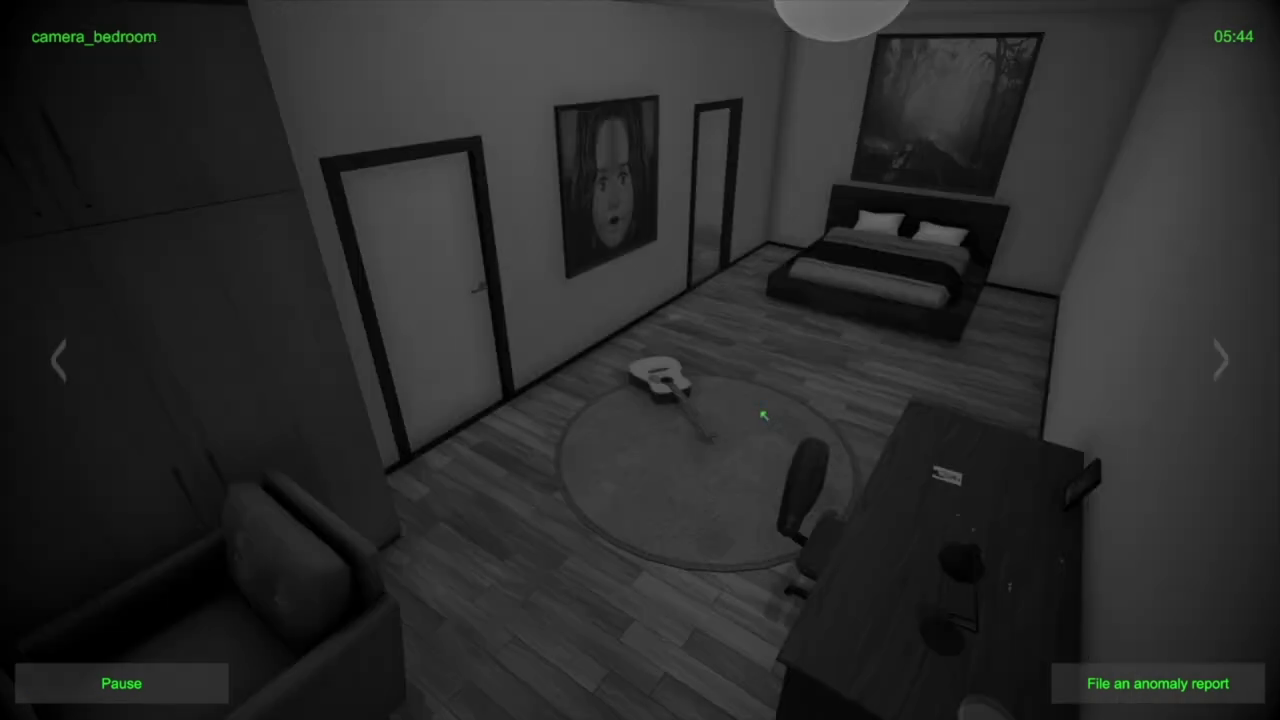
key(Right)
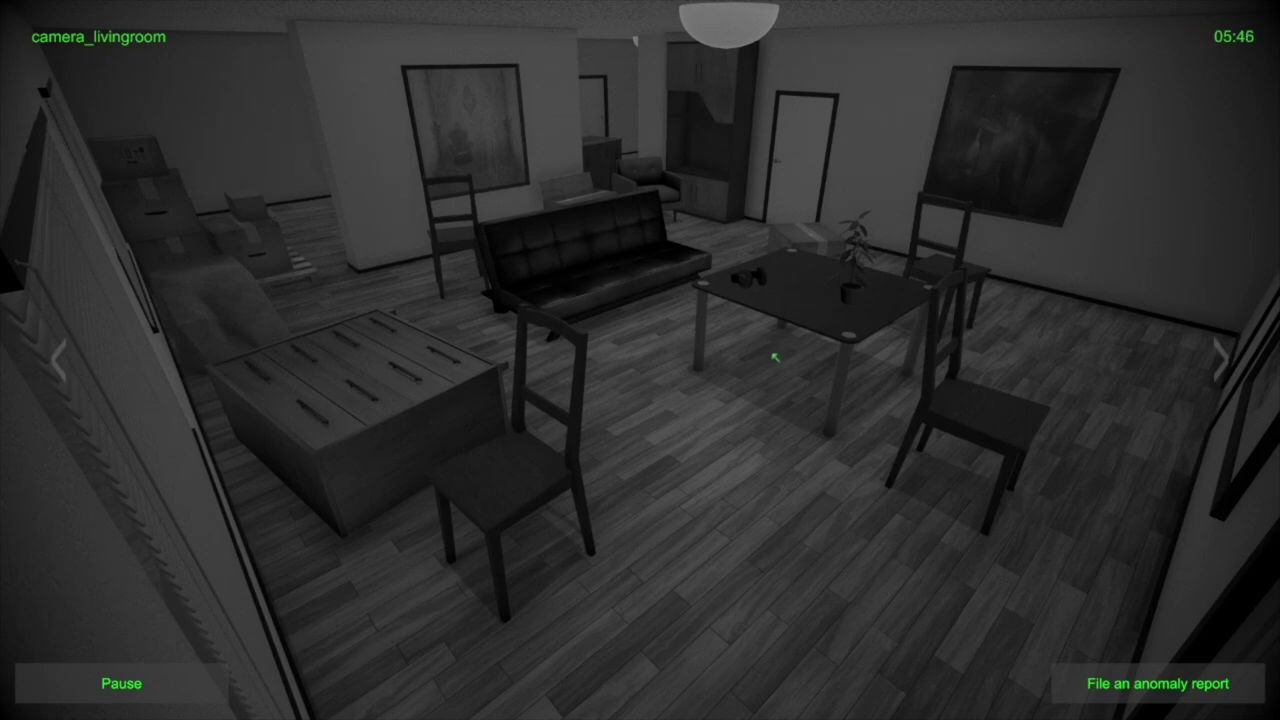
key(Right)
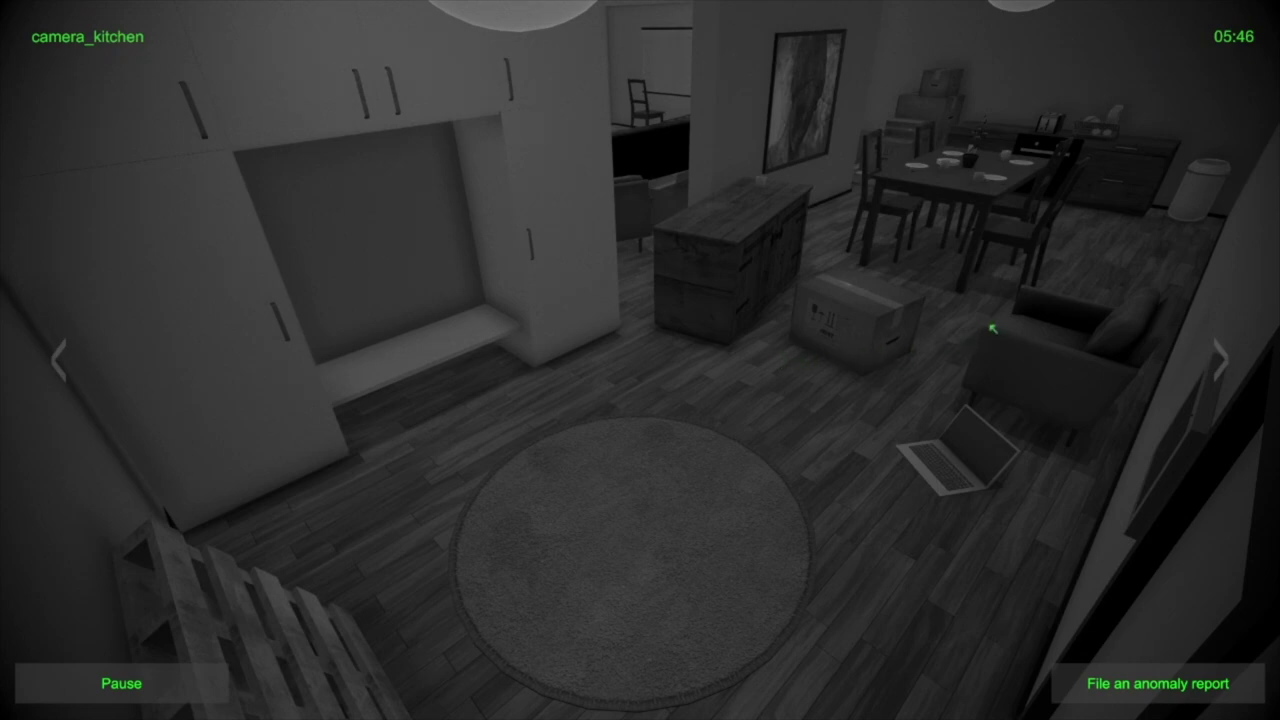
key(Right)
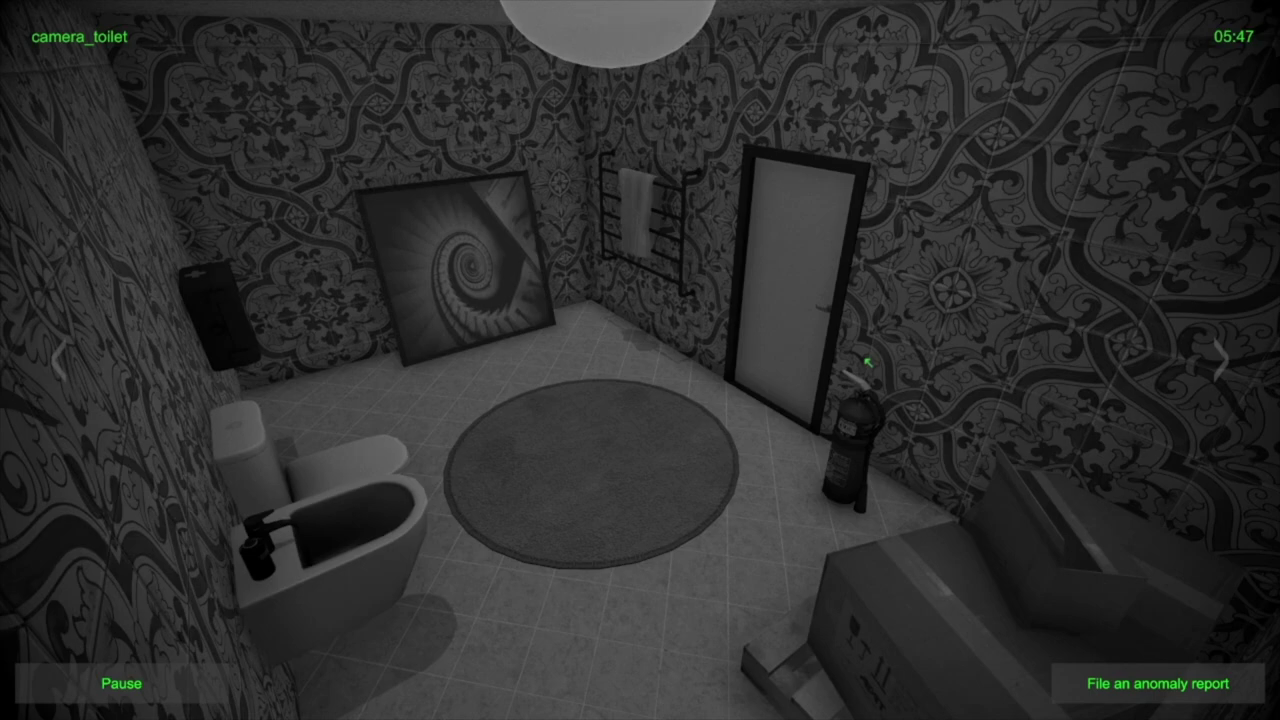
key(Right)
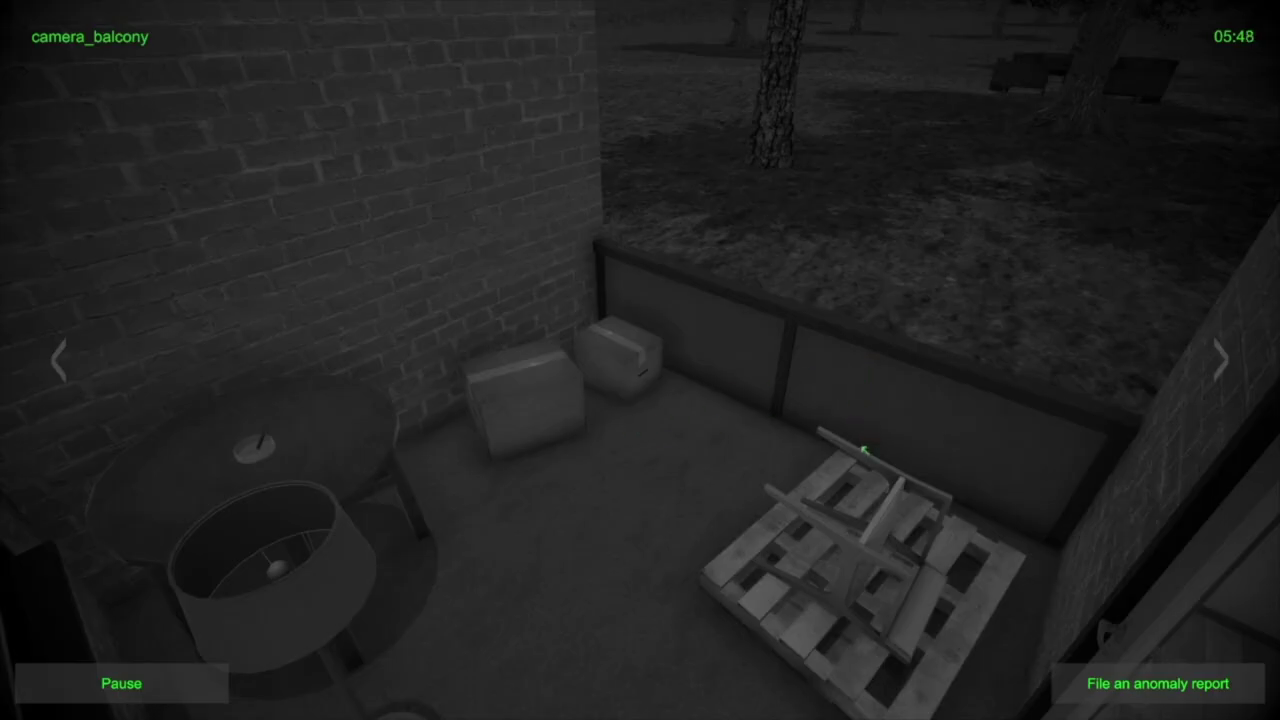
key(Right)
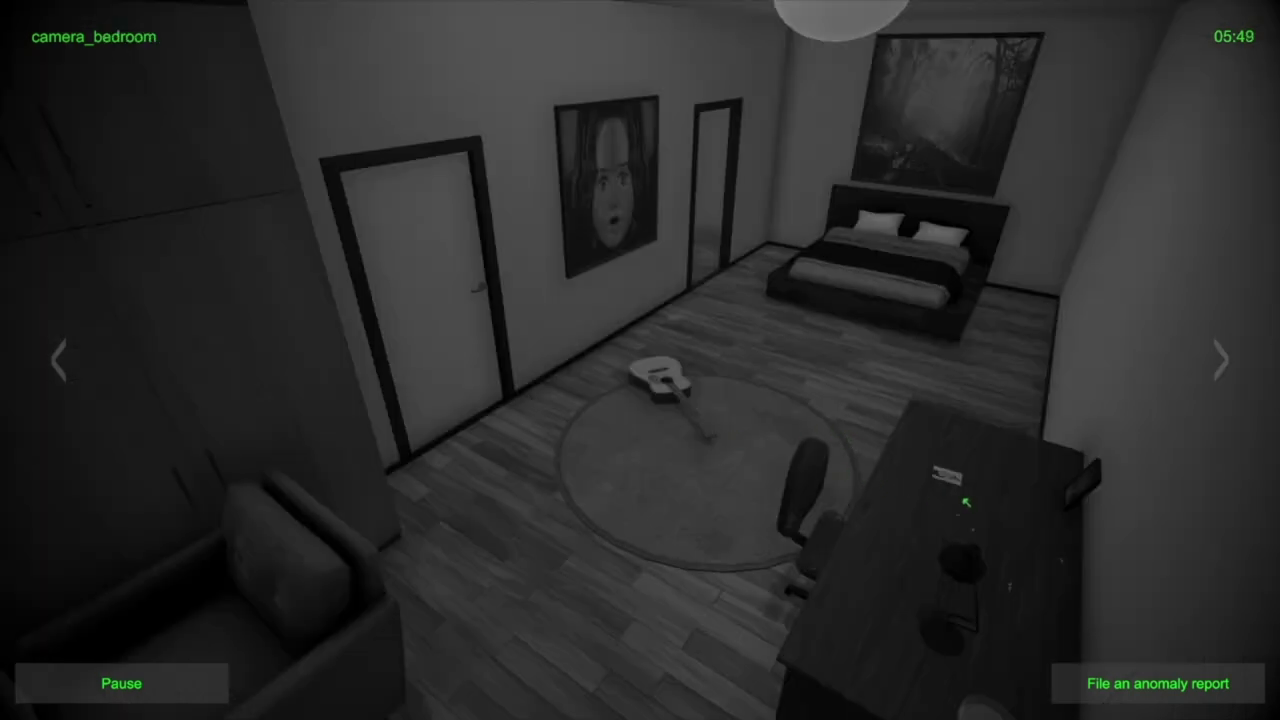
Cycle the feeds from living room through kitchen, toilet and balcony to the bedroom camera.
key(Right)
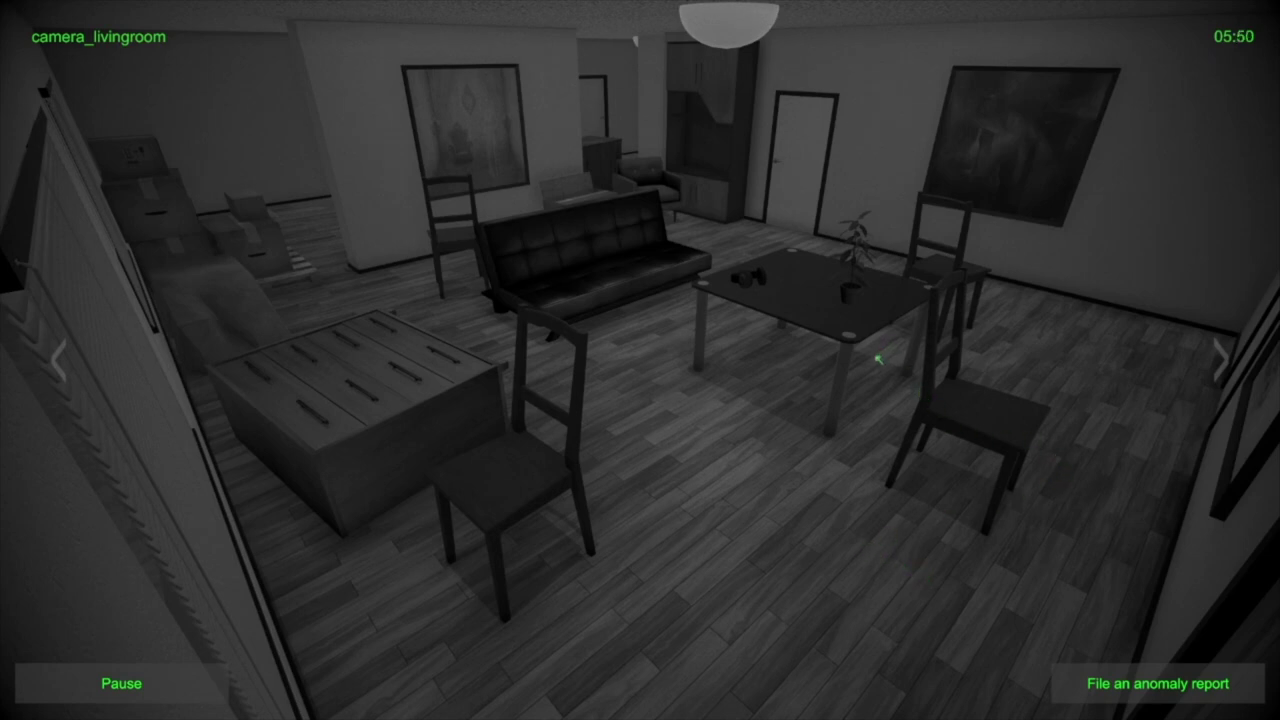
key(Right)
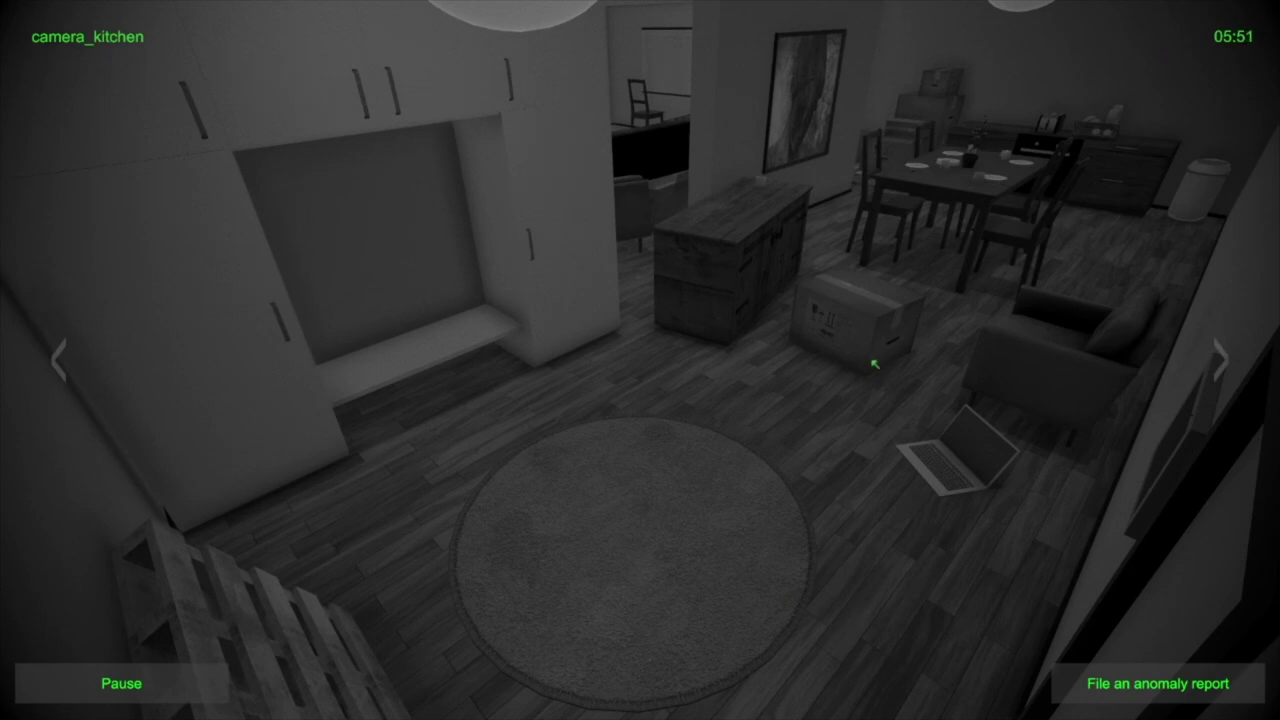
key(Right)
key(Left)
key(Right)
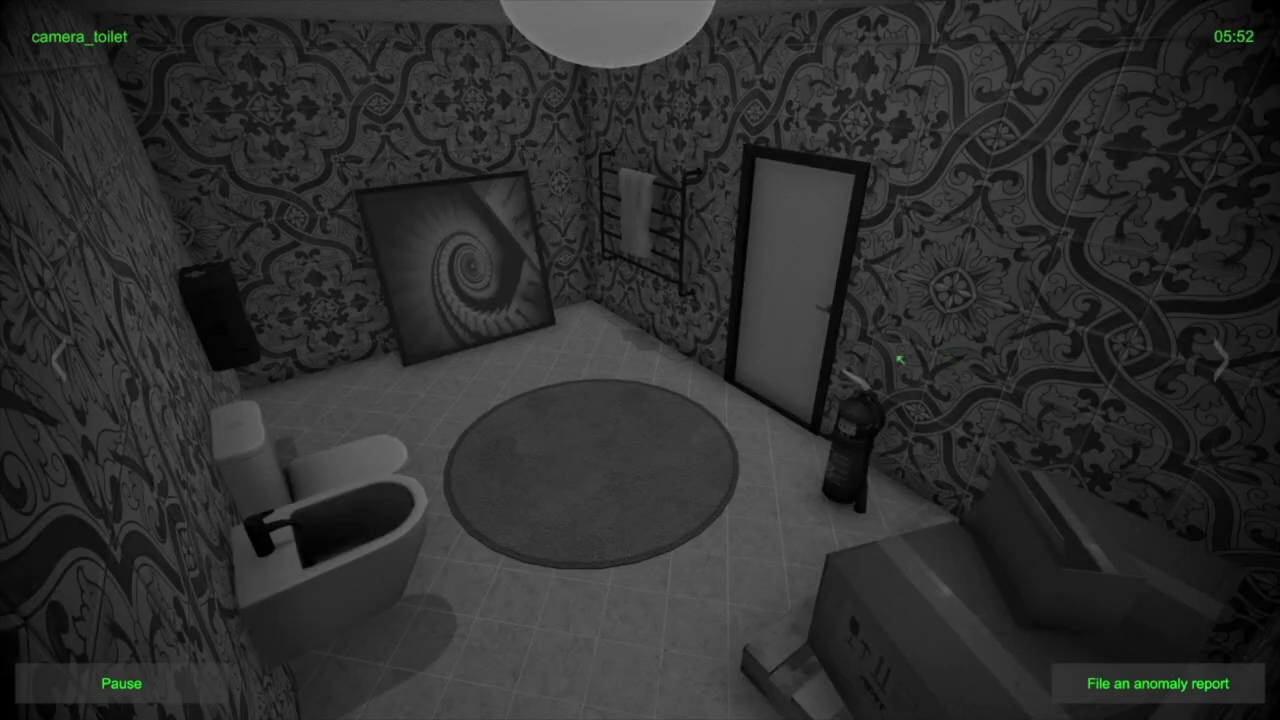
key(Right)
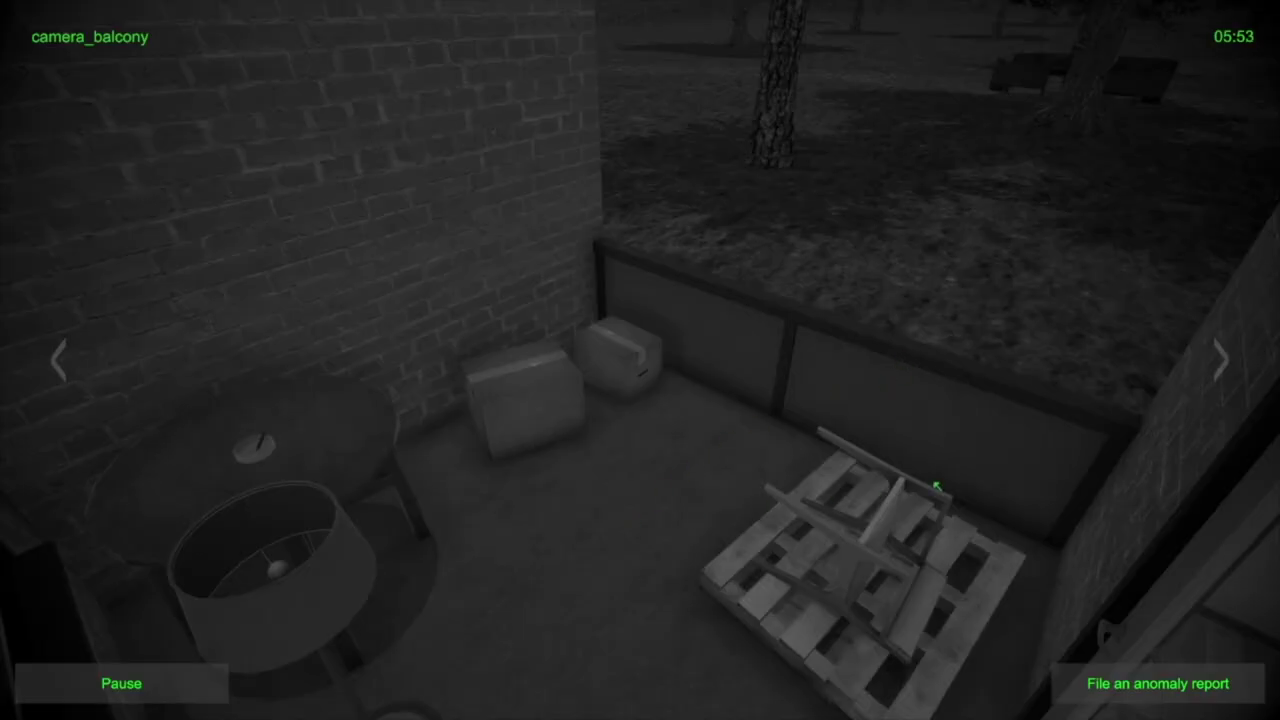
key(Right)
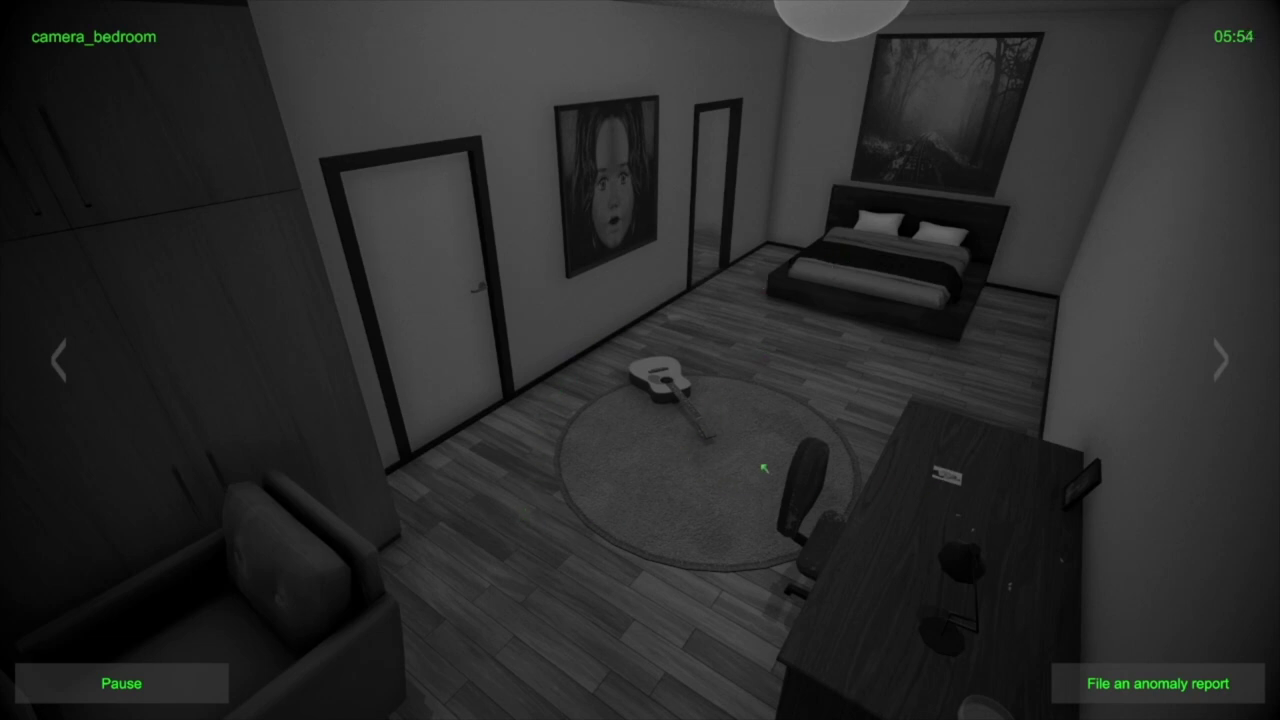
Continue through the living room and kitchen feeds, ending on the toilet camera.
key(Right)
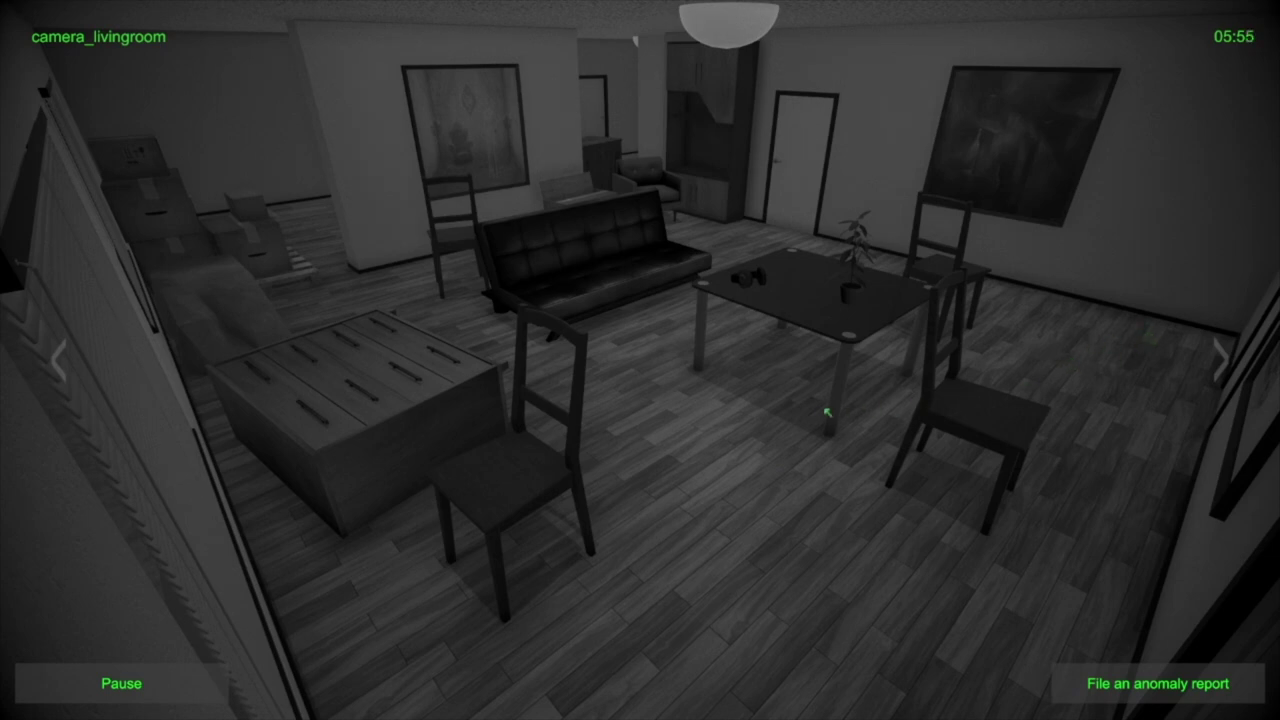
key(Left)
key(Right)
key(Right)
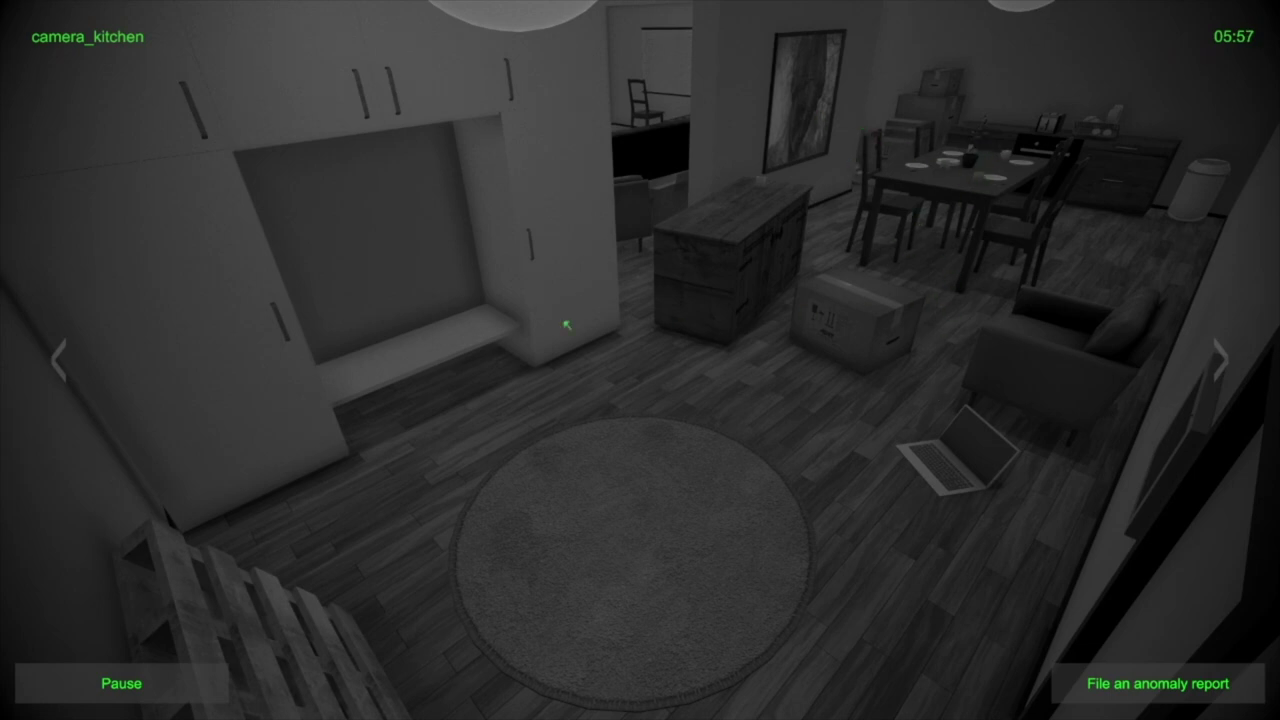
key(Right)
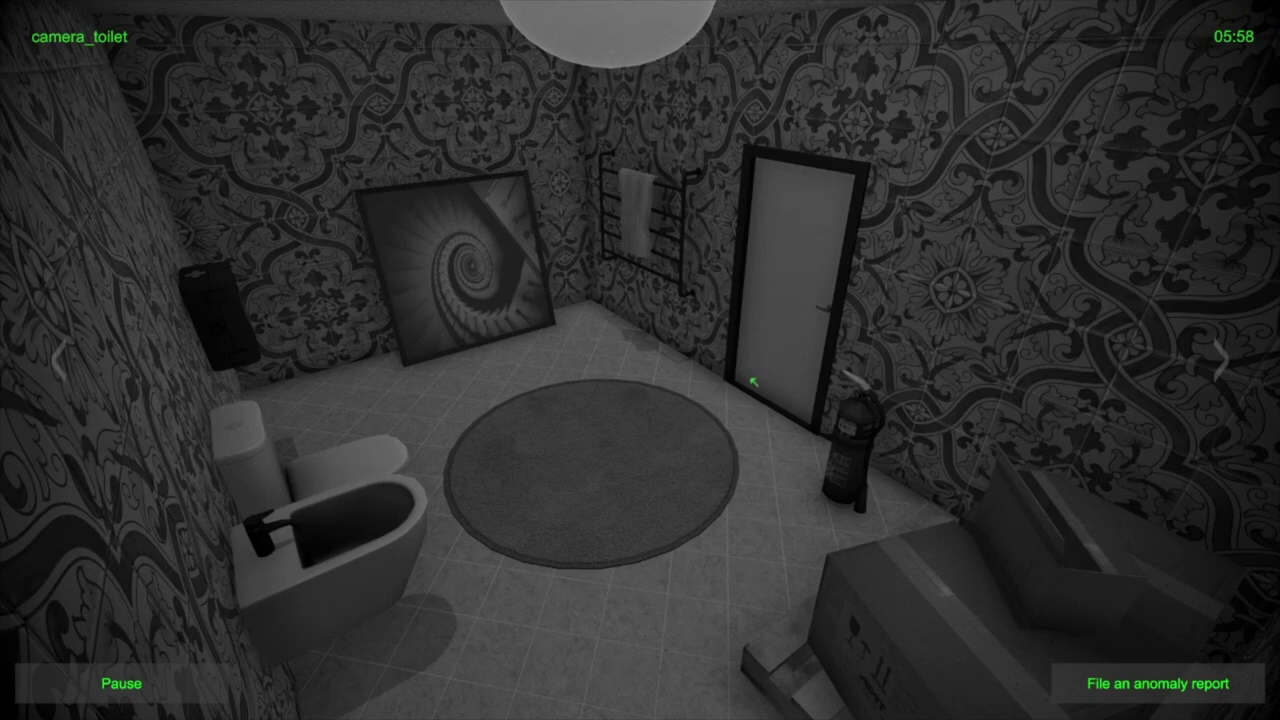
key(Left)
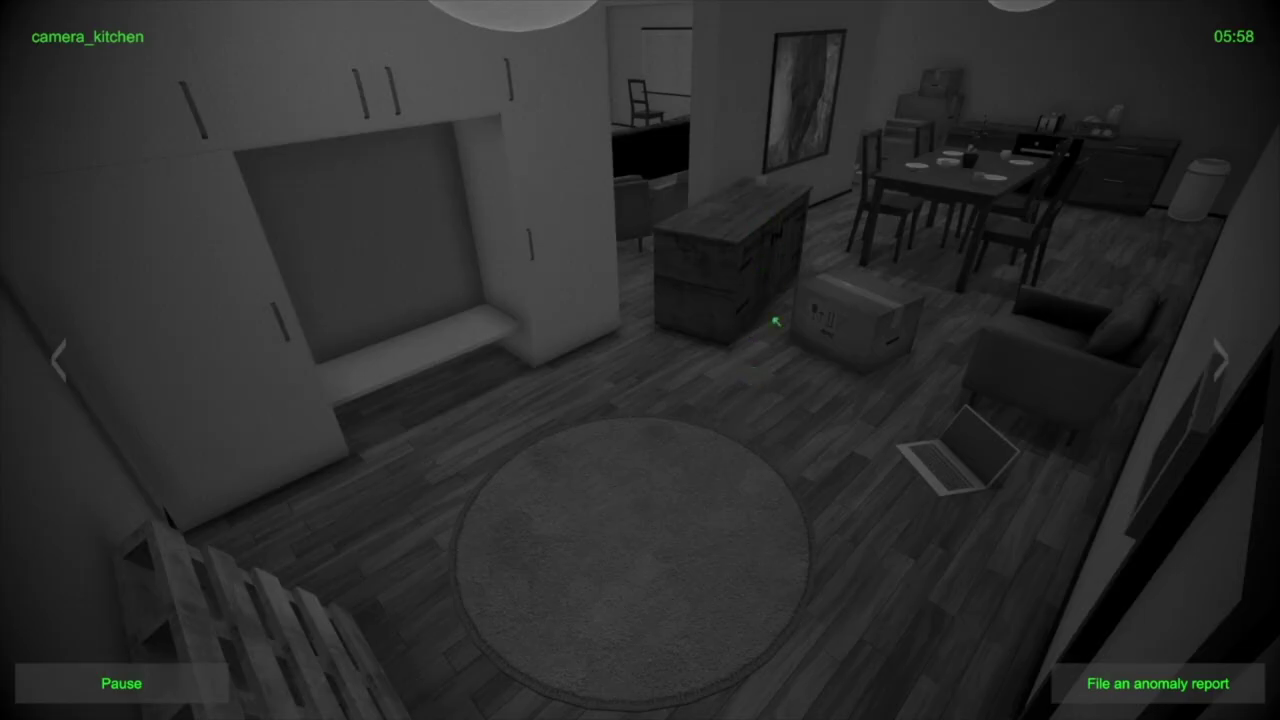
key(Right)
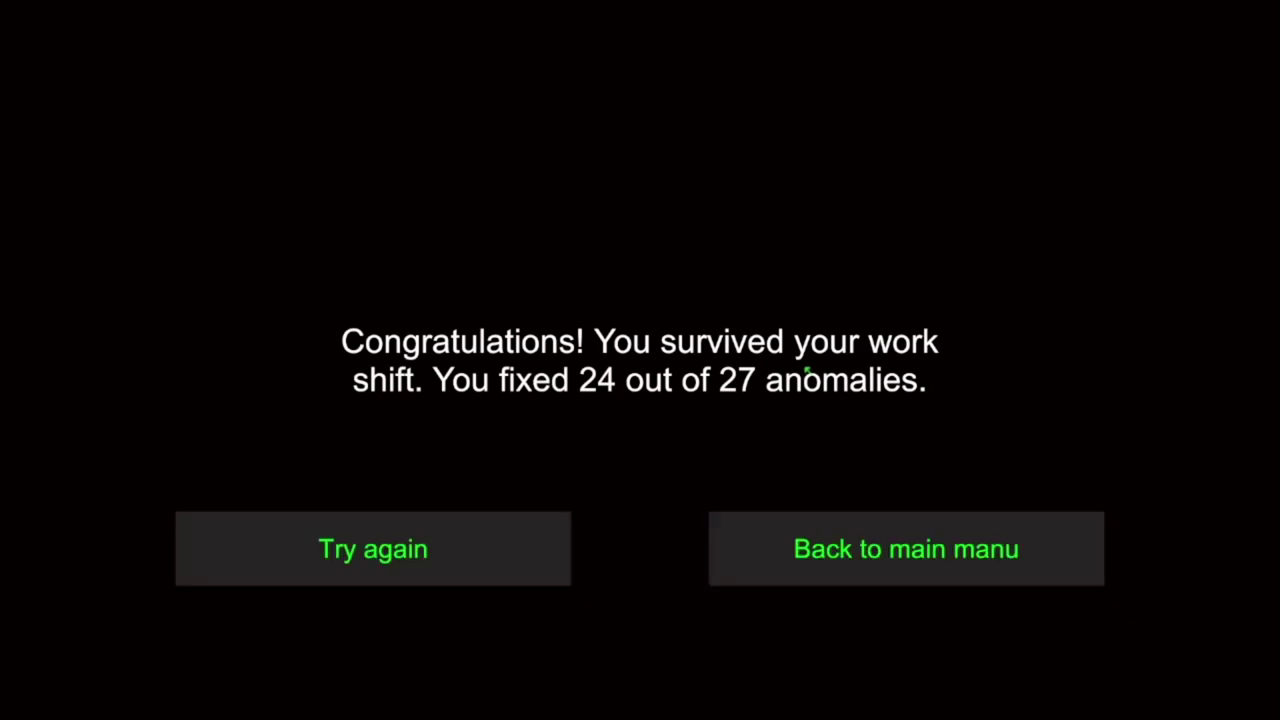
Leave the 24-of-27 results screen for the main menu.
click(878, 530)
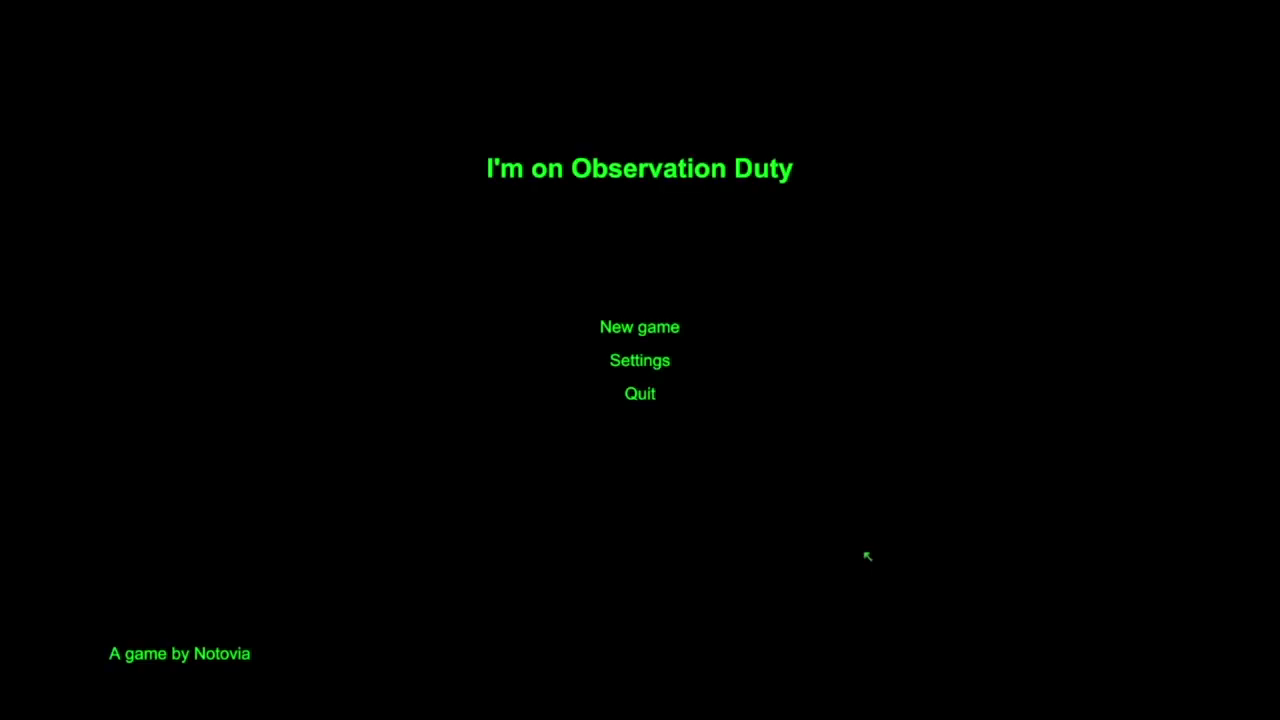